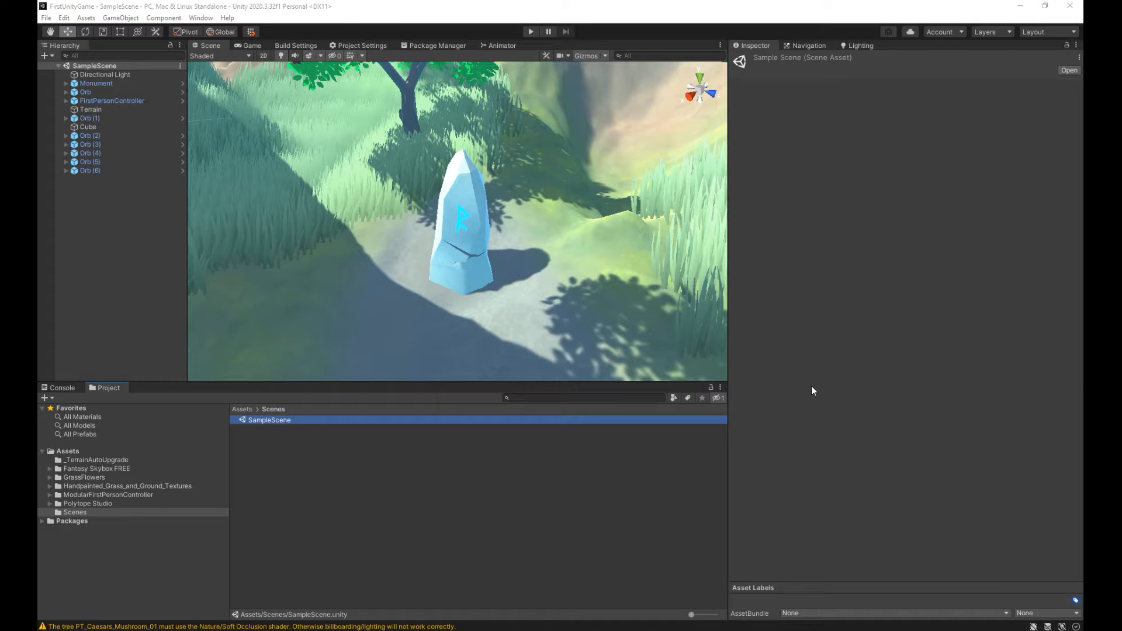
Play-test the game by collecting the orbs along the path and walking to the monument, and stop play mode.
click(531, 32)
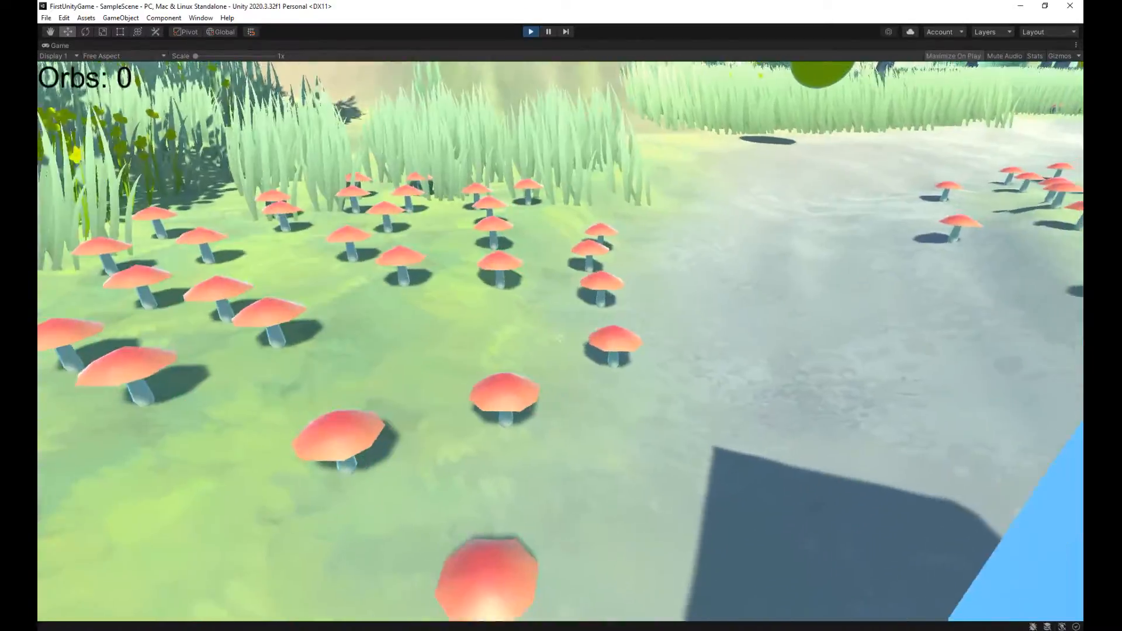
key(w)
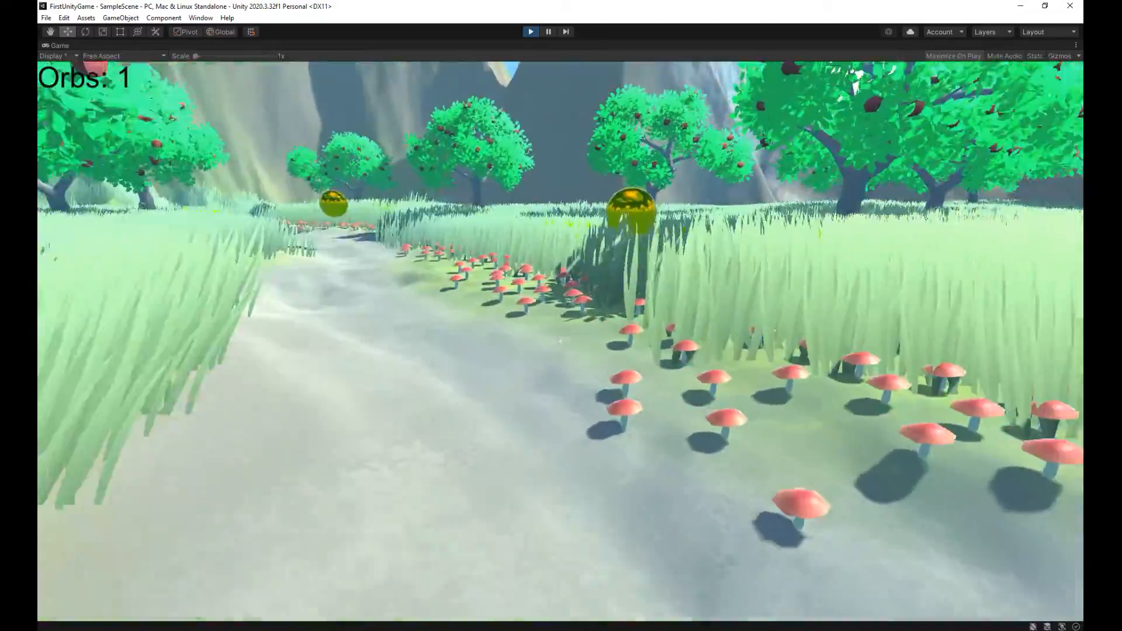
key(w)
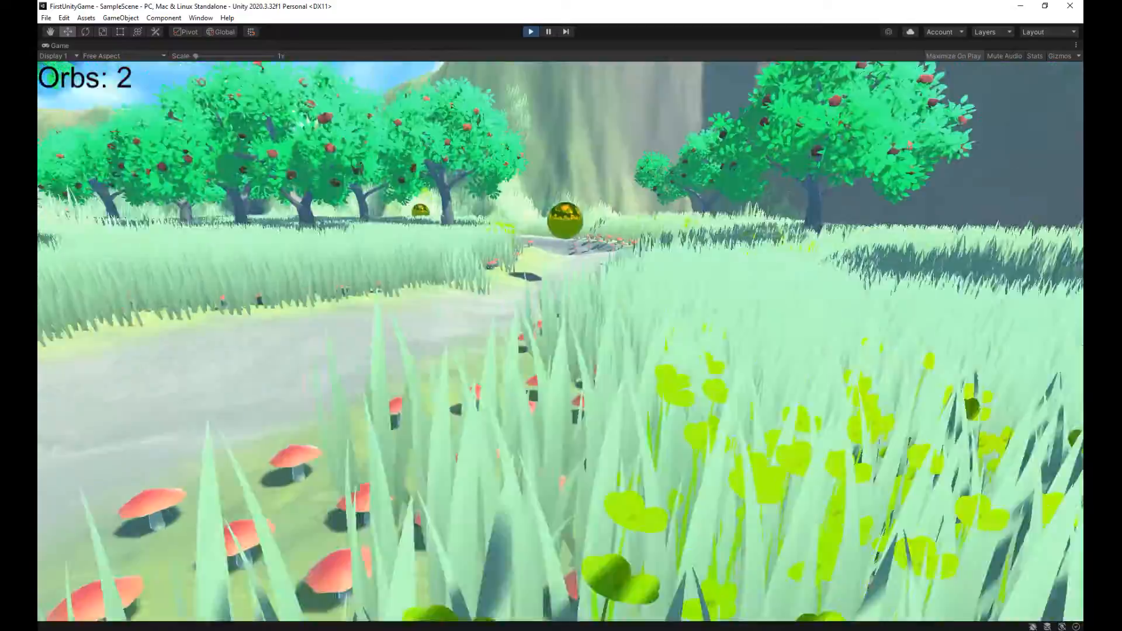
key(w)
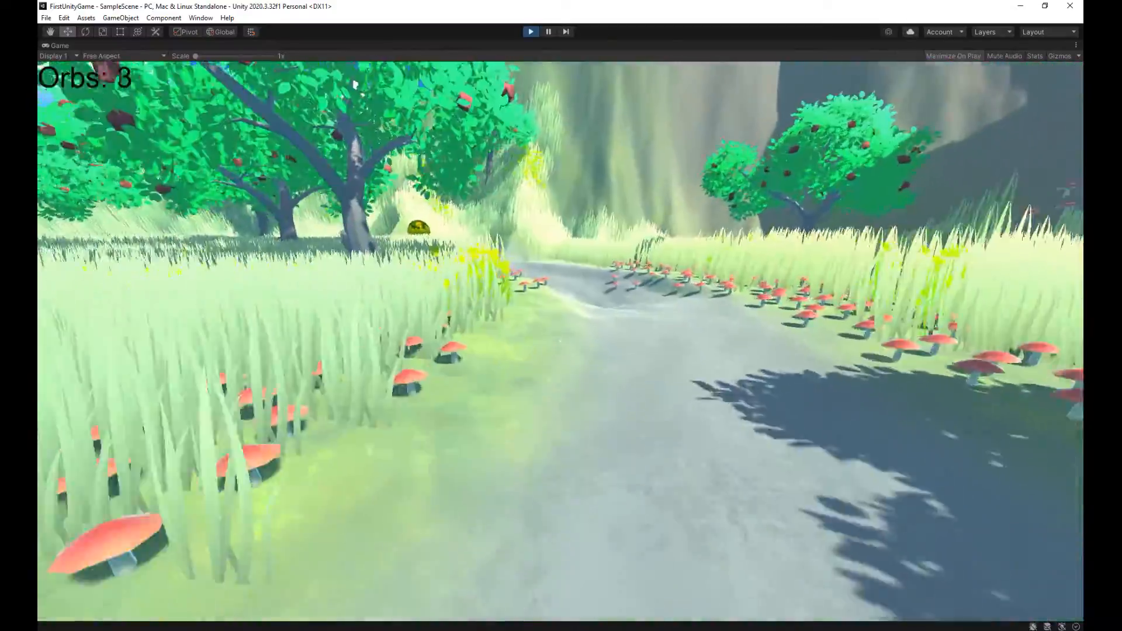
key(w)
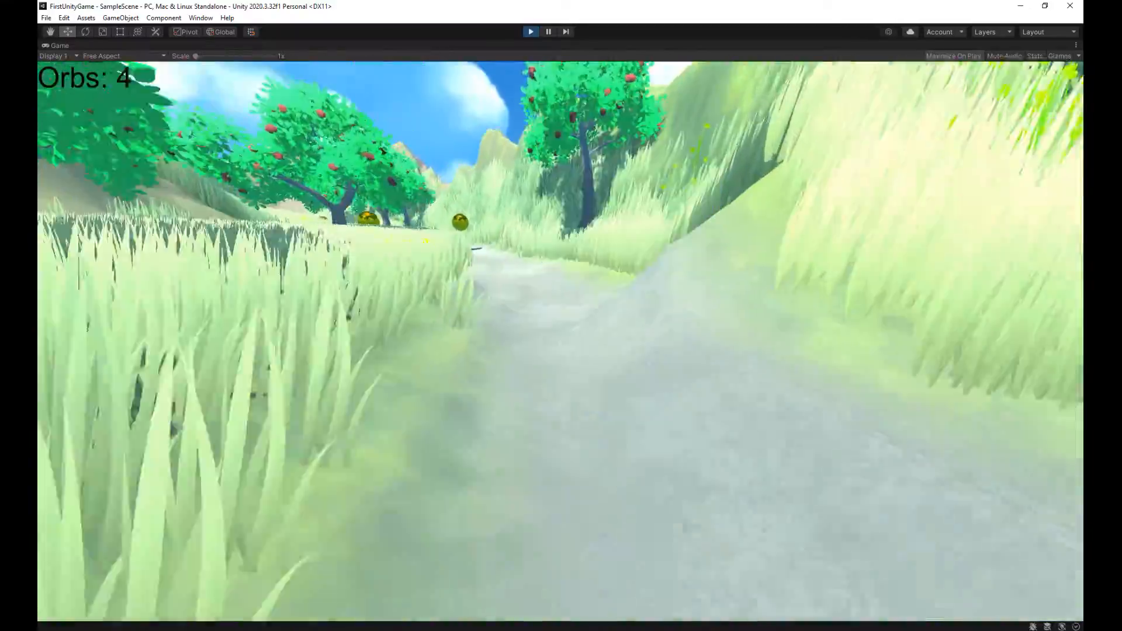
key(w)
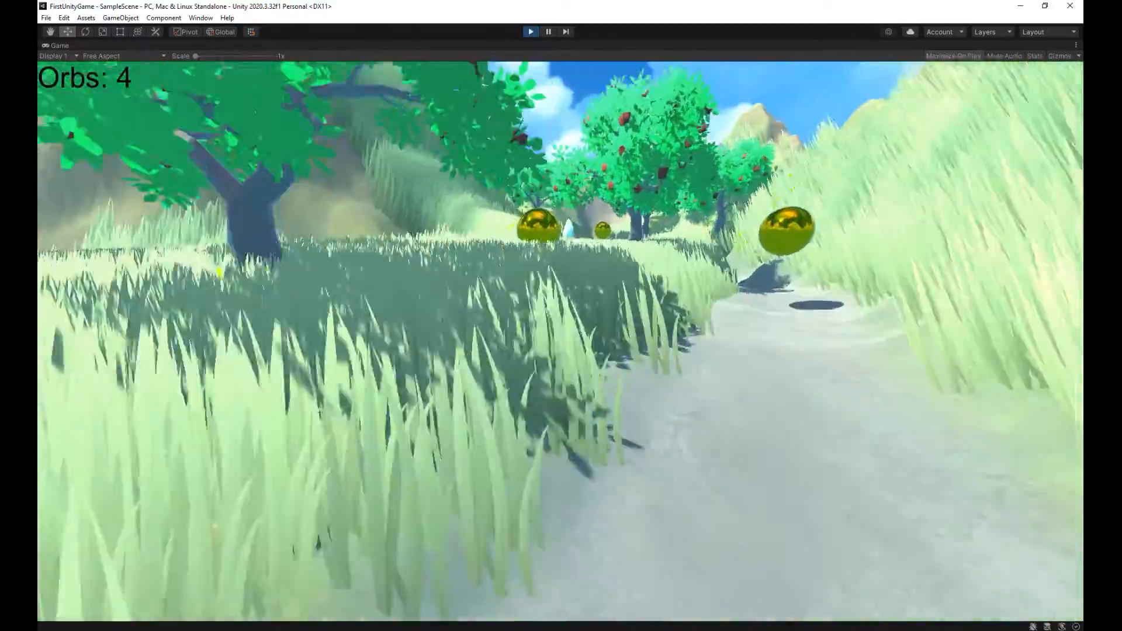
key(w)
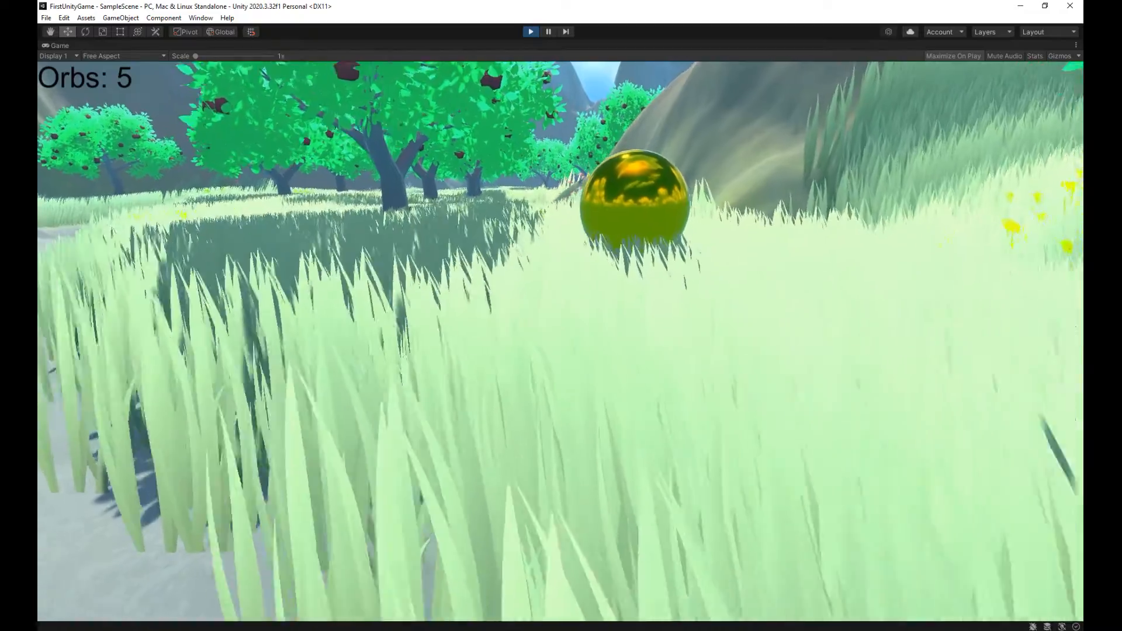
key(w)
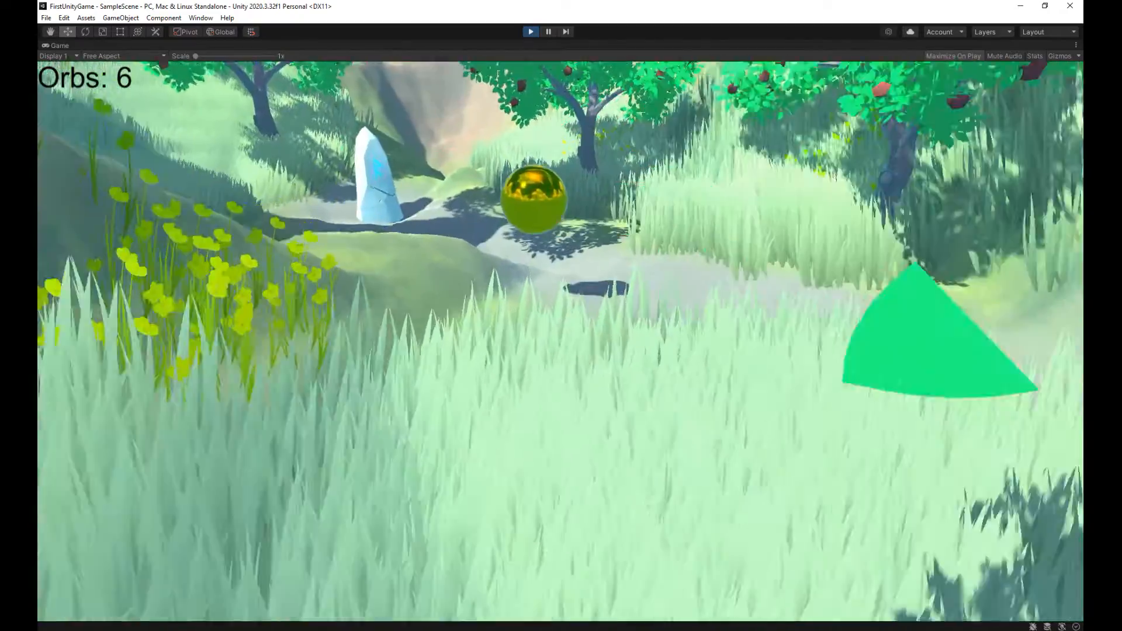
key(w)
key(w)
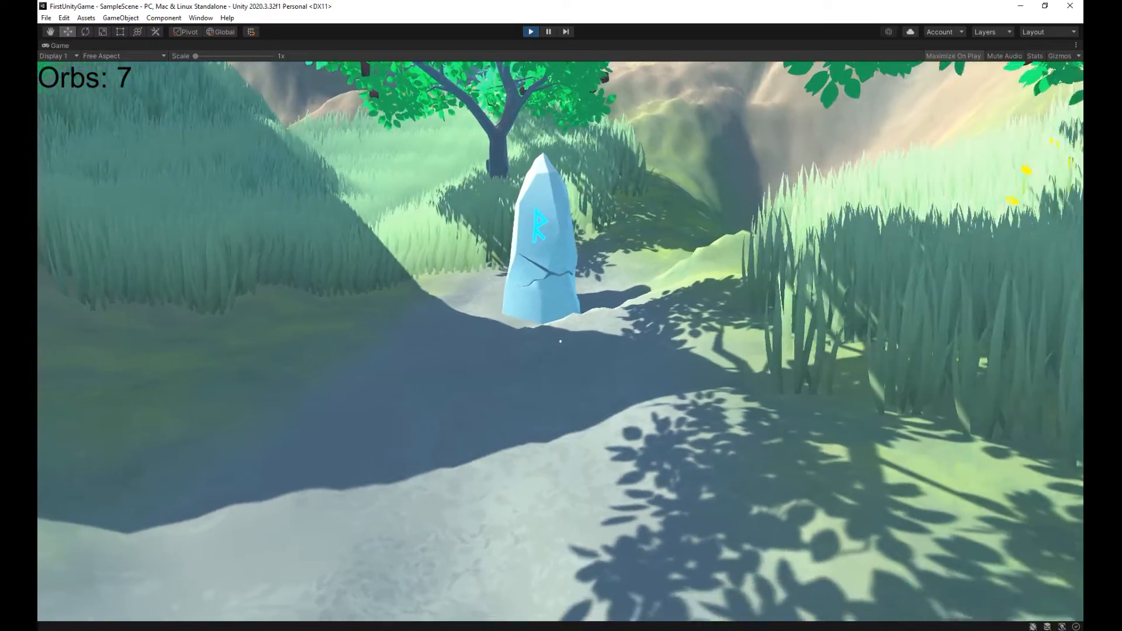
key(w)
key(w)
key(w)
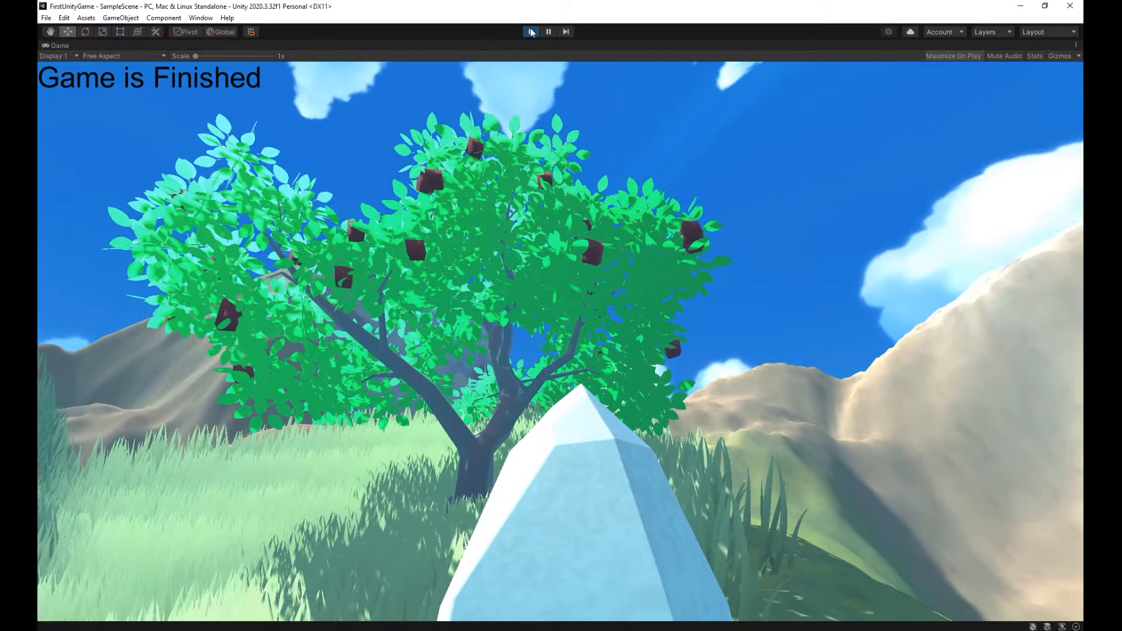
click(531, 31)
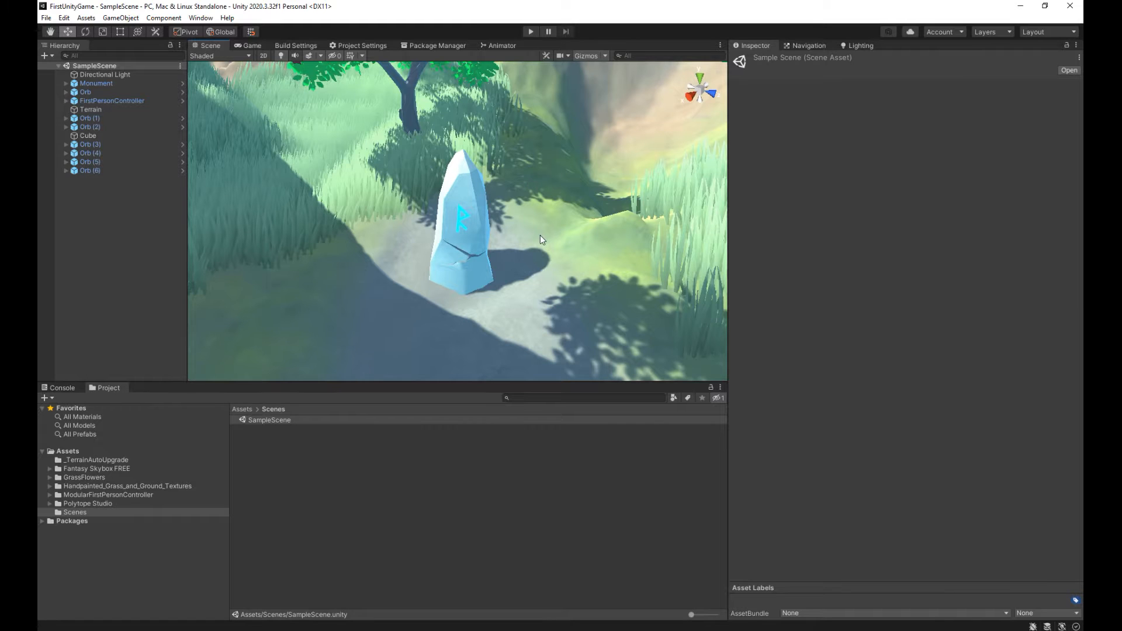
mouse_move(540, 234)
right_down()
mouse_move(508, 136)
mouse_move(373, 113)
mouse_move(311, 165)
mouse_move(90, 190)
mouse_move(1063, 167)
mouse_move(390, 158)
mouse_move(439, 140)
mouse_move(485, 100)
mouse_move(601, 199)
mouse_move(956, 191)
right_up()
key(w)
key(w)
right_drag(496, 226, 529, 201)
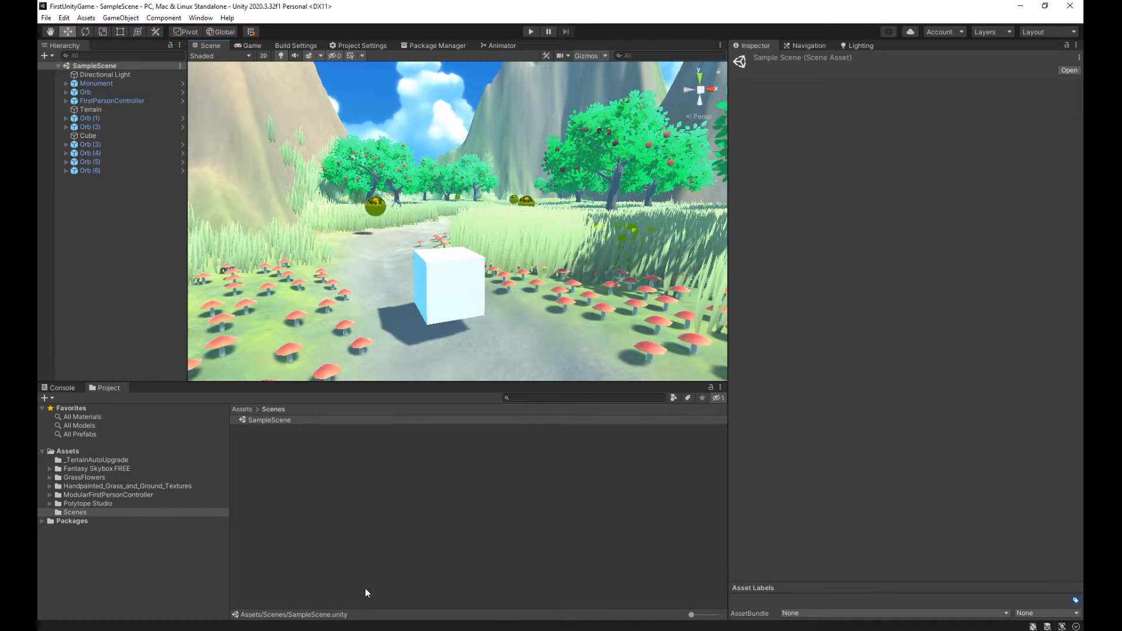
Switch to the Freesound website in the browser and search for "forest" sounds.
key(alt+Tab)
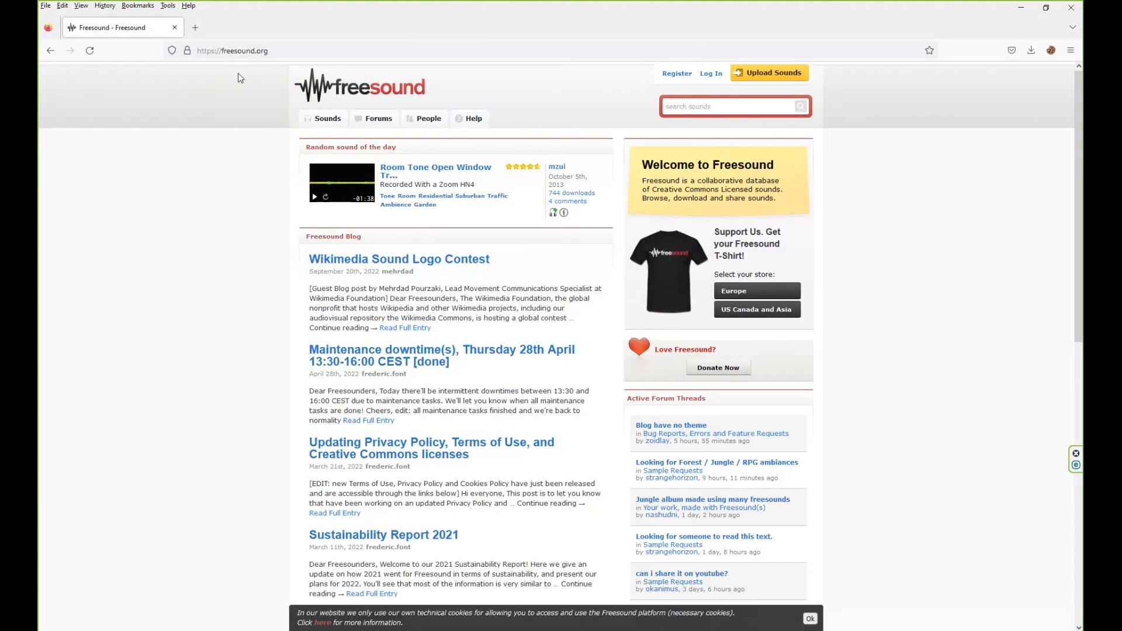
click(708, 108)
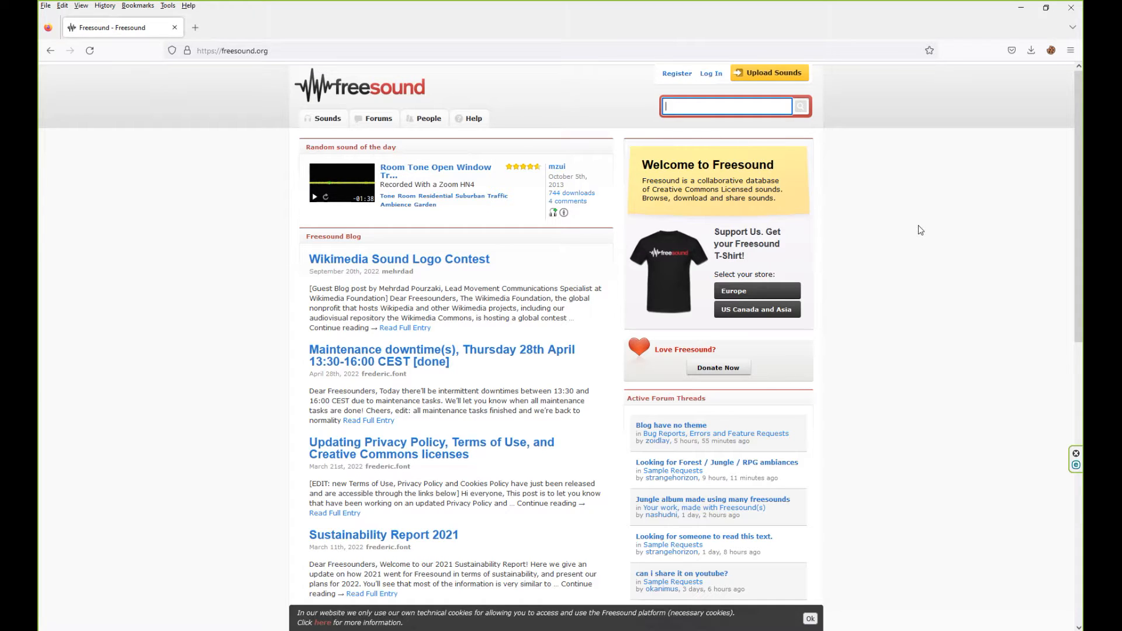
text(forest)
key(Return)
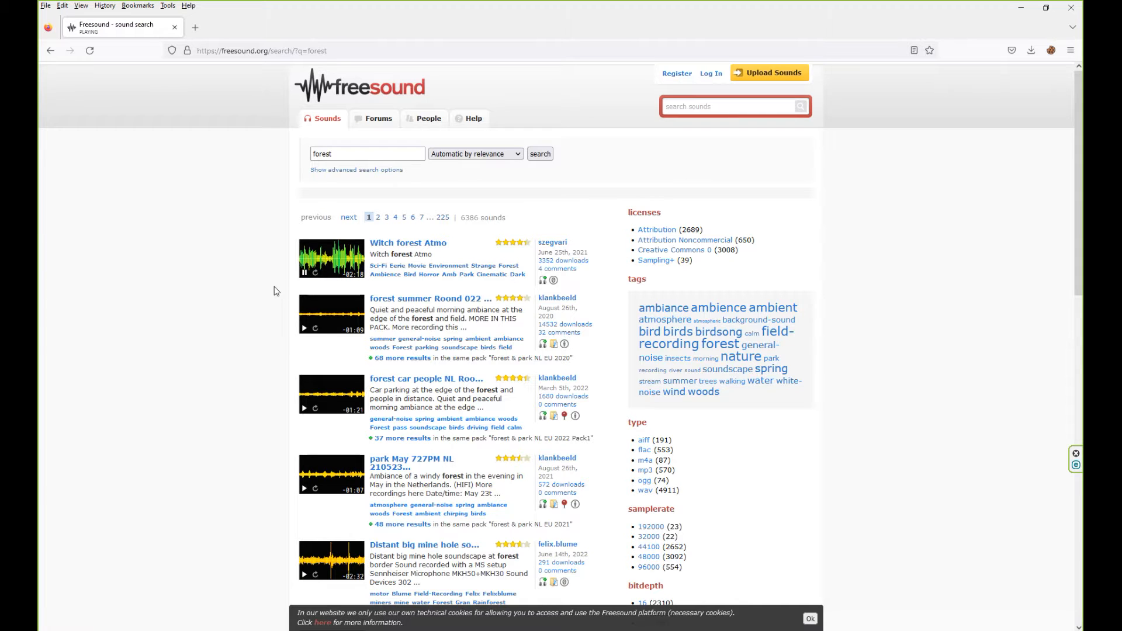
Preview the "Witch forest Atmo" and "Forest at dawn" sounds in the search results.
click(305, 273)
scroll(259, 303, down, 3)
scroll(258, 305, down, 1)
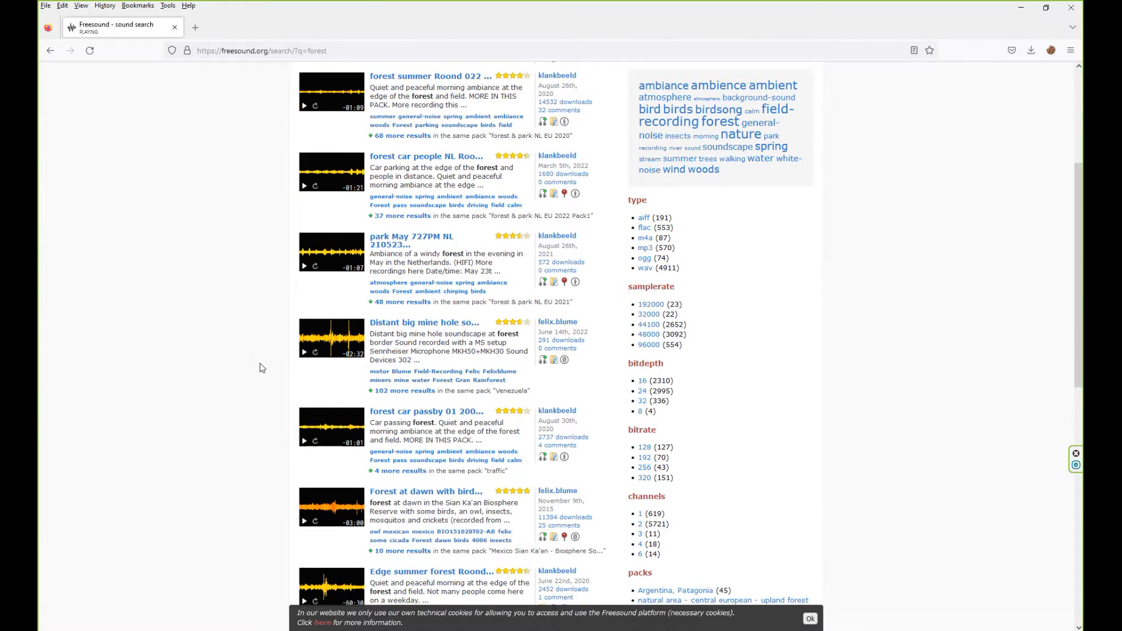
scroll(262, 369, down, 5)
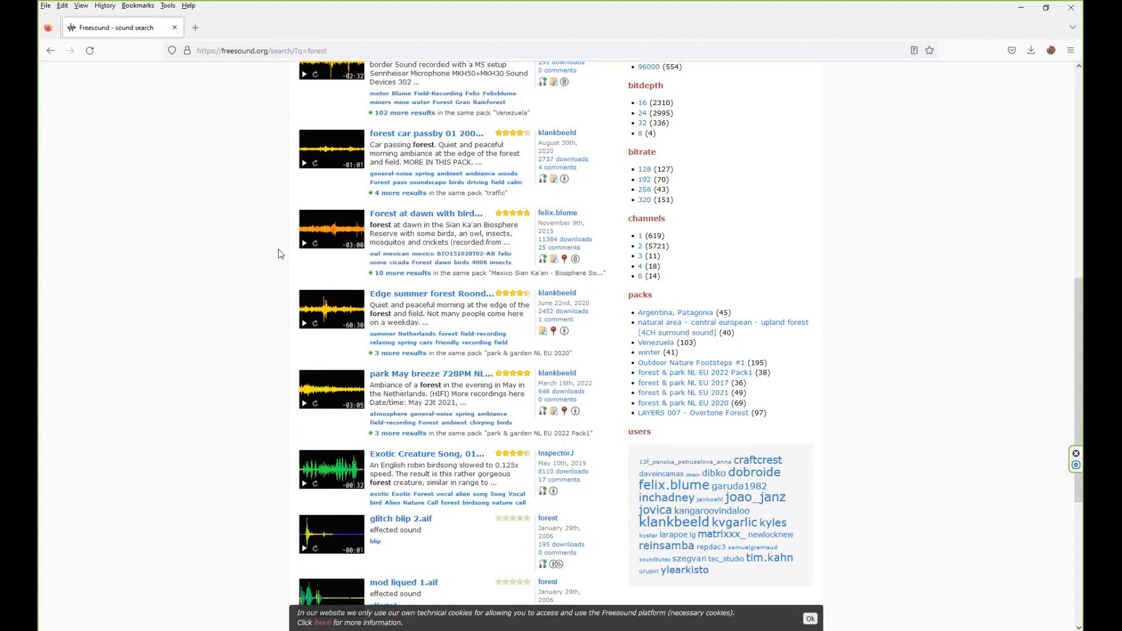
click(304, 243)
scroll(253, 327, up, 2)
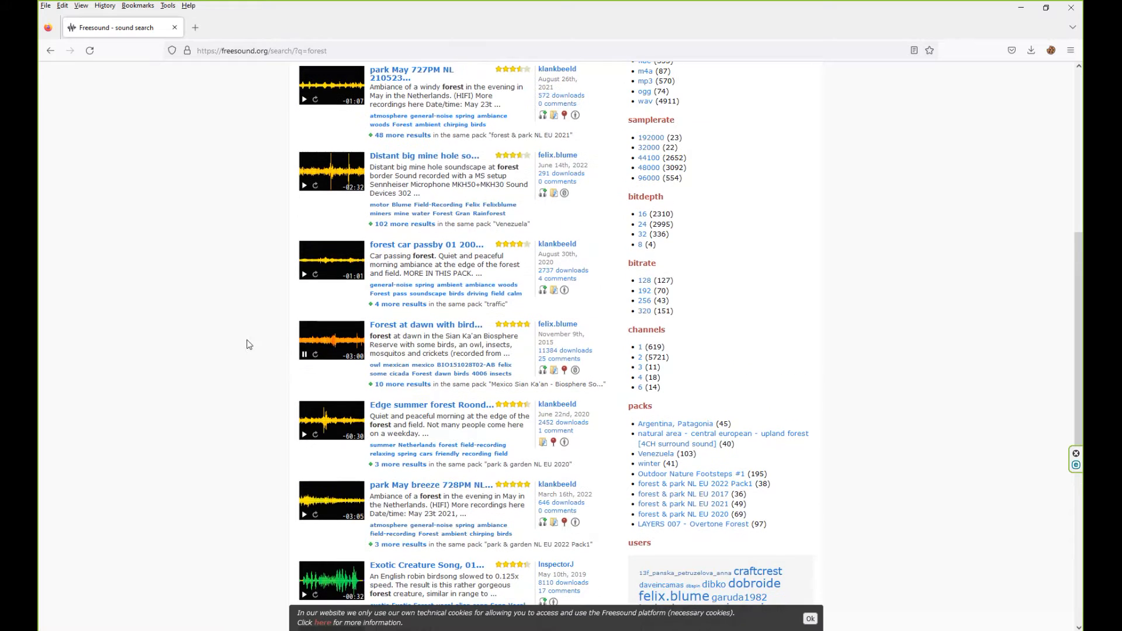
click(304, 356)
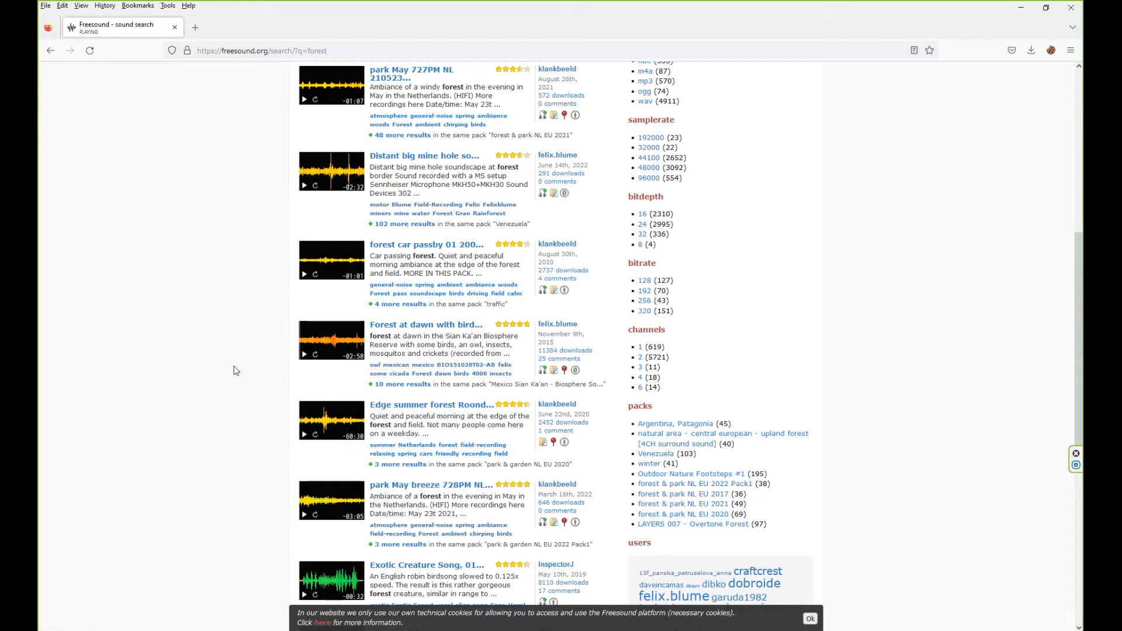
Preview the "Distant big mine hole" and "park May 727PM" sounds in the search results.
click(304, 185)
scroll(266, 251, up, 2)
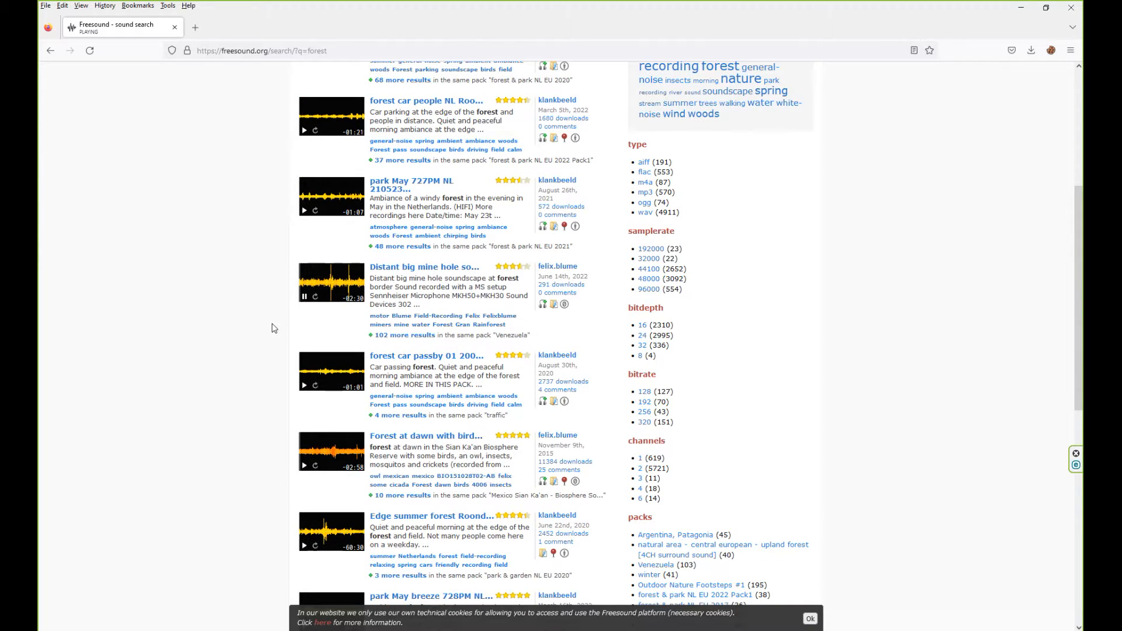
click(304, 211)
scroll(248, 283, up, 6)
scroll(242, 301, down, 5)
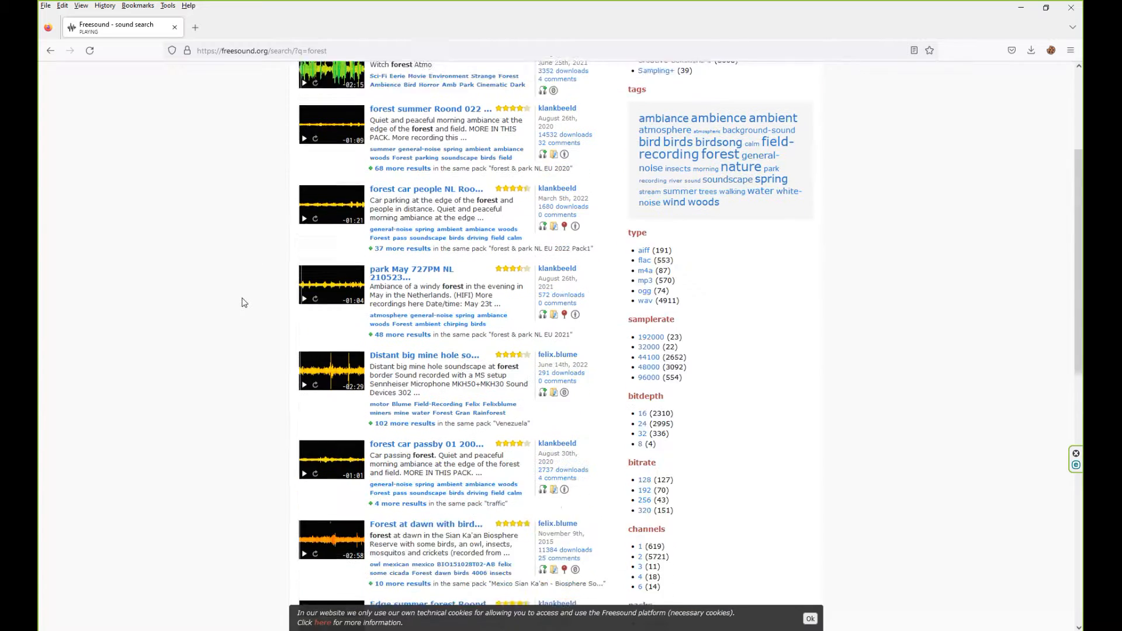
Open the page of the "Edge summer forest Roond" sound in a new browser tab and switch to it.
scroll(243, 318, down, 6)
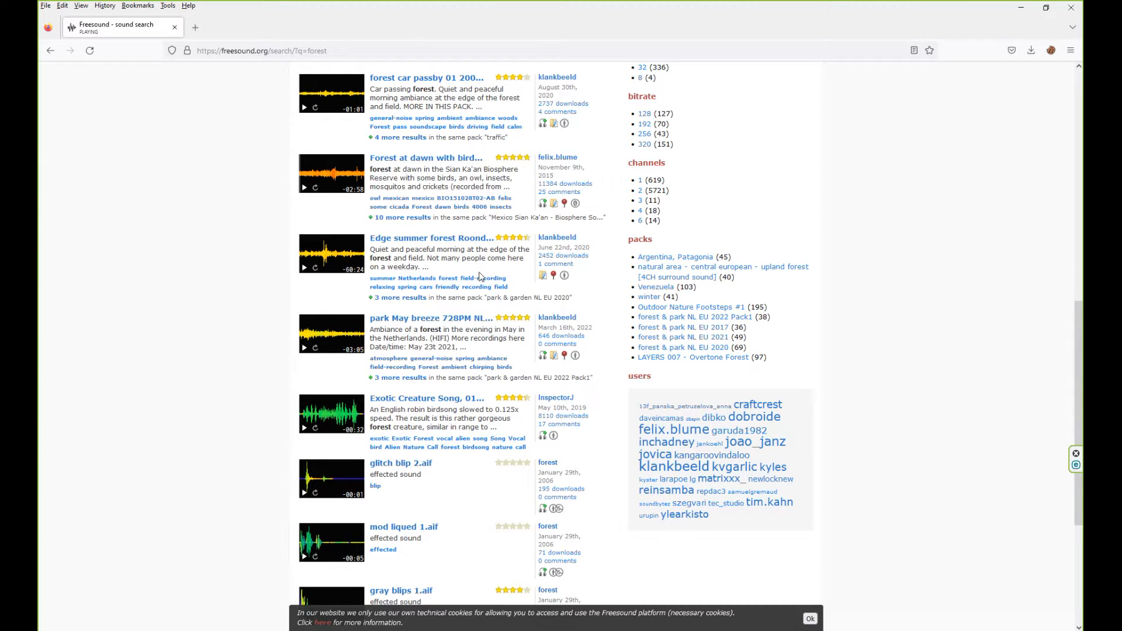
right_click(491, 239)
click(514, 246)
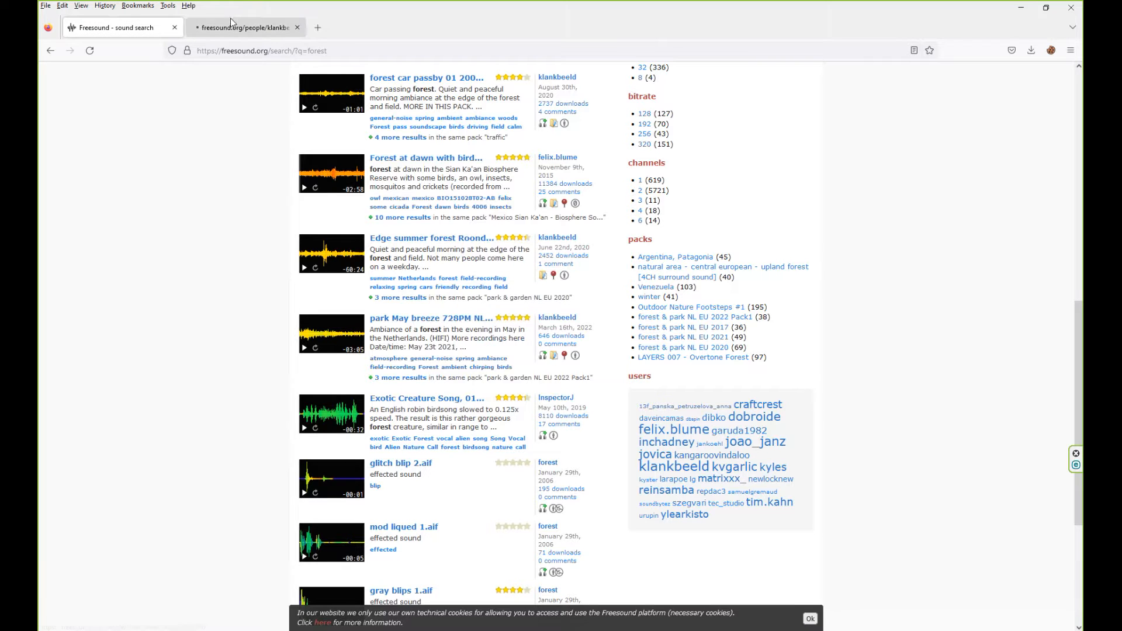
click(254, 29)
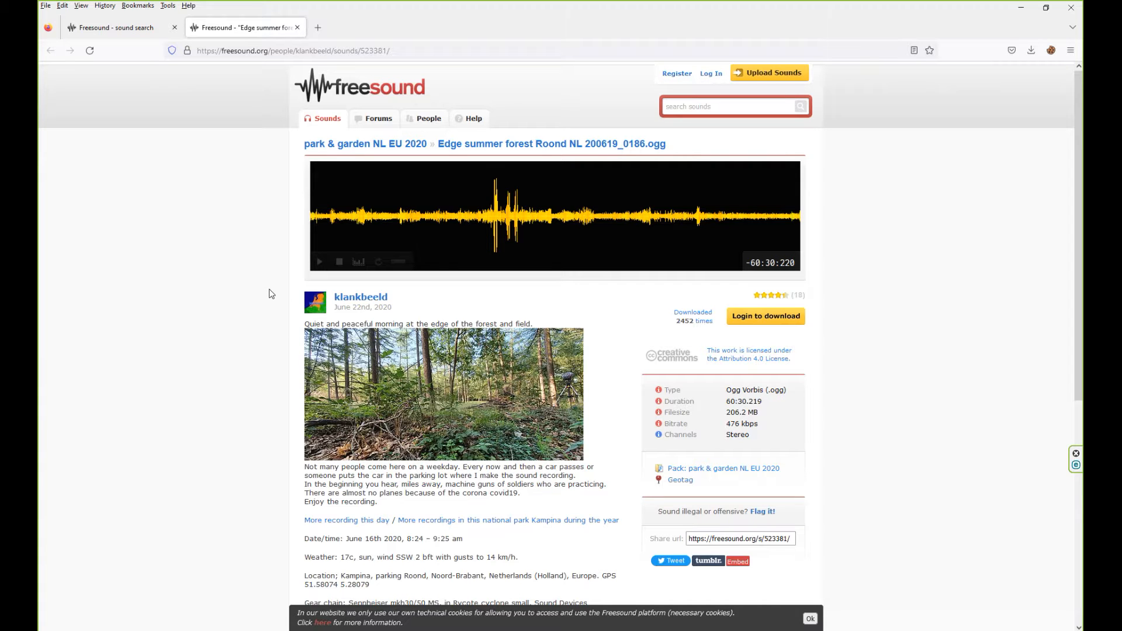
Inspect the page's HTML, search it for ".mp3" and copy the URL of the mp3_file link.
key(F12)
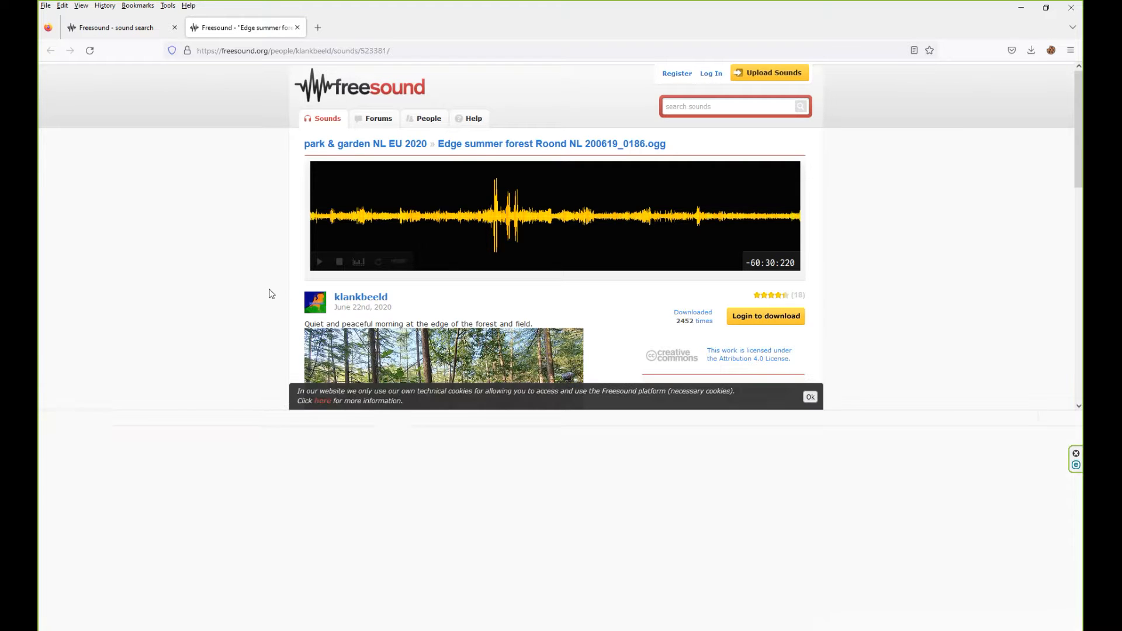
click(131, 434)
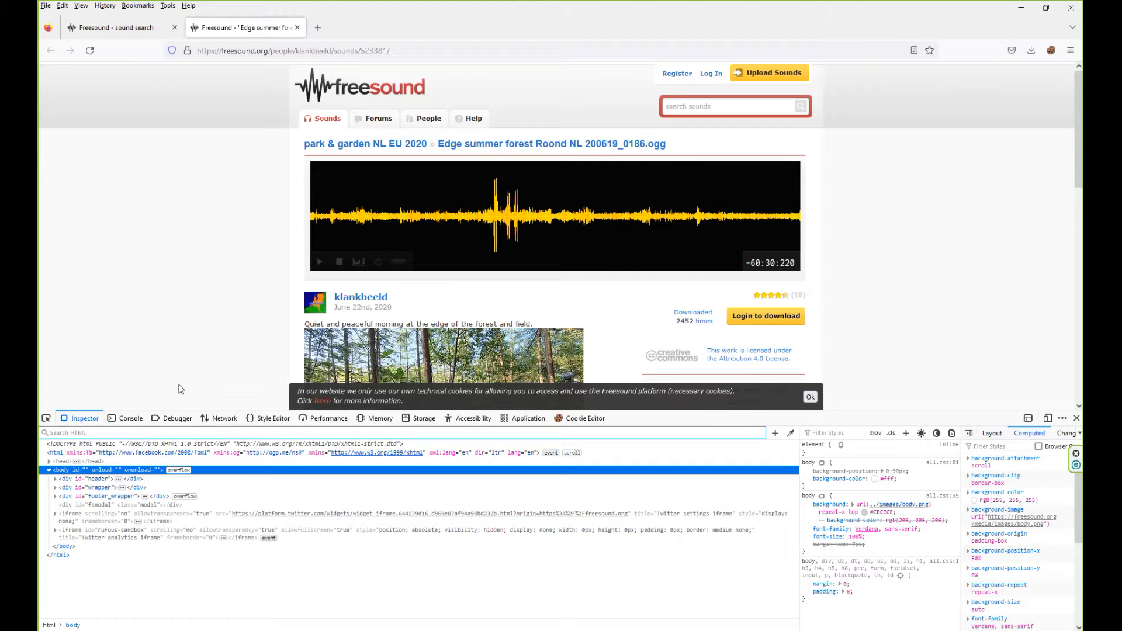
text(.mp3)
key(Return)
key(Return)
key(Return)
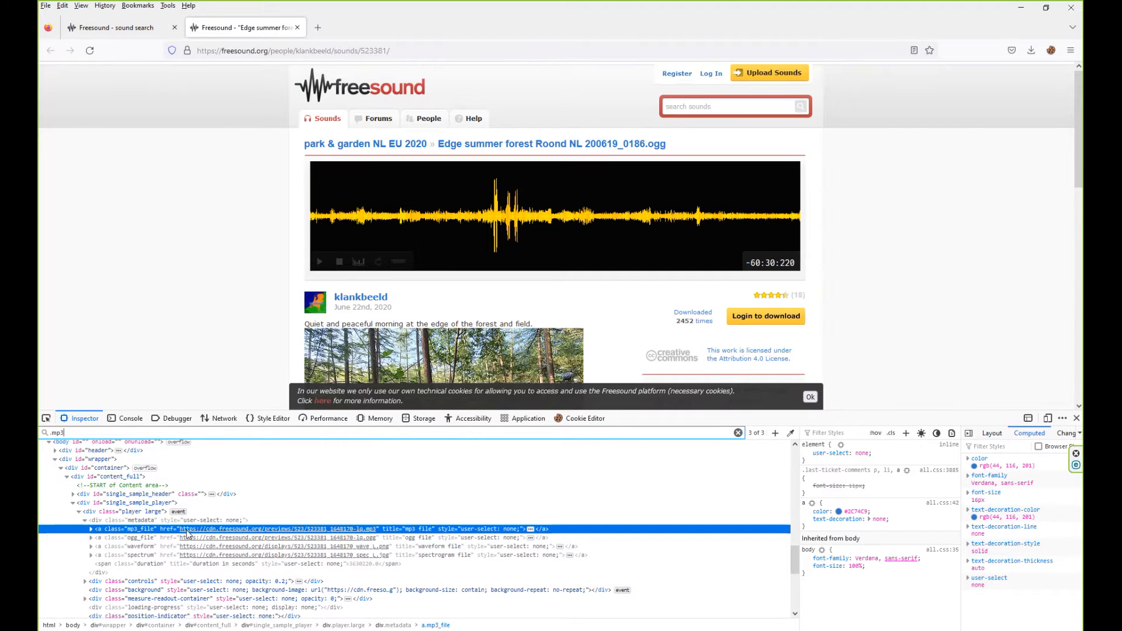
double_click(186, 529)
key(ctrl+c)
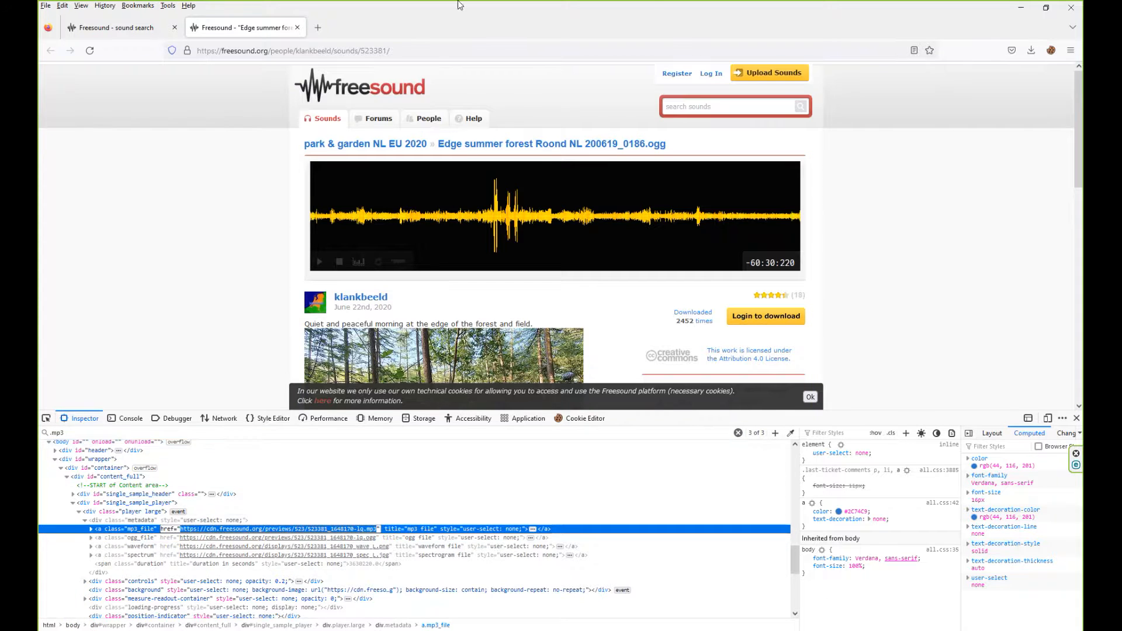
Load the copied MP3 URL in a new browser tab and save the audio file 523381_1648170-lq.mp3.
click(318, 27)
key(ctrl+v)
key(Return)
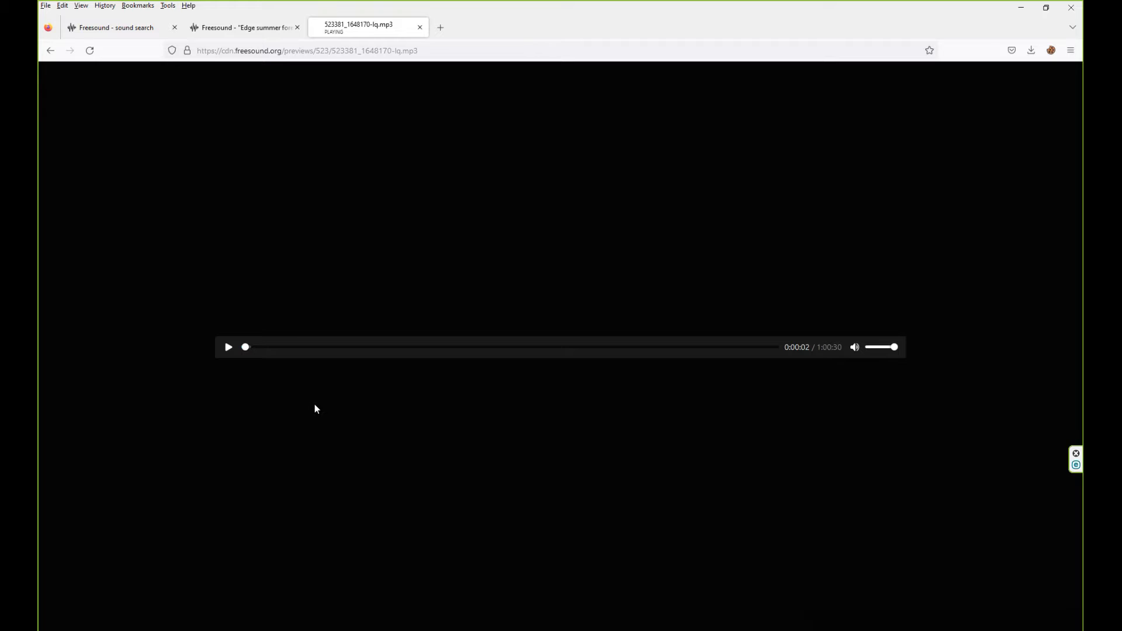
key(ctrl+s)
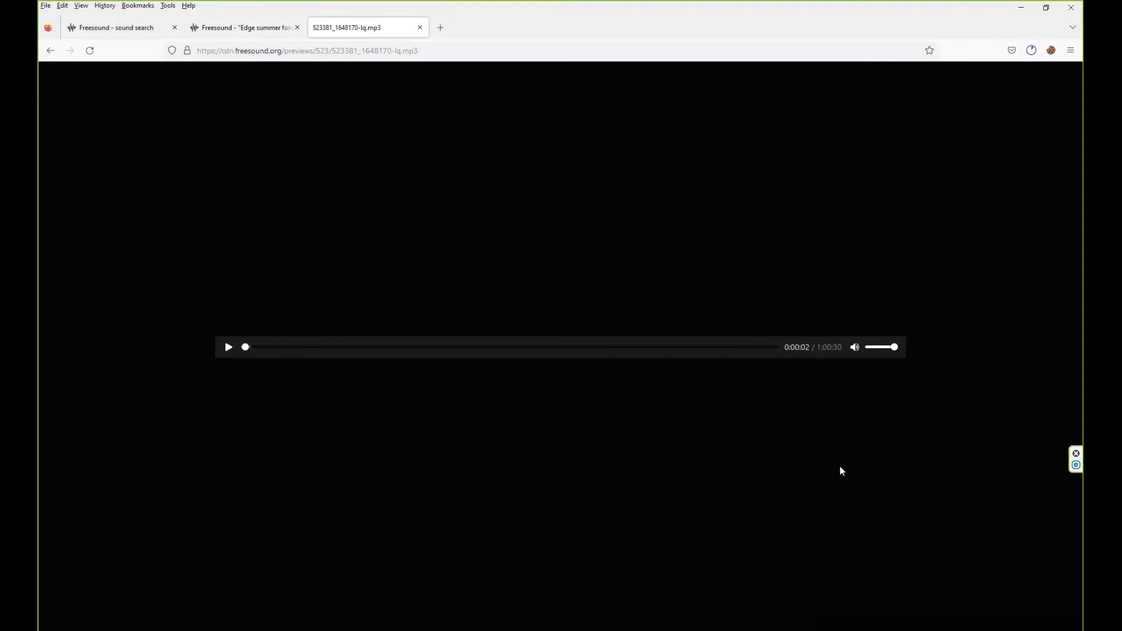
Check the browser's download list for the saved MP3 and switch back to the Unity editor.
click(1031, 50)
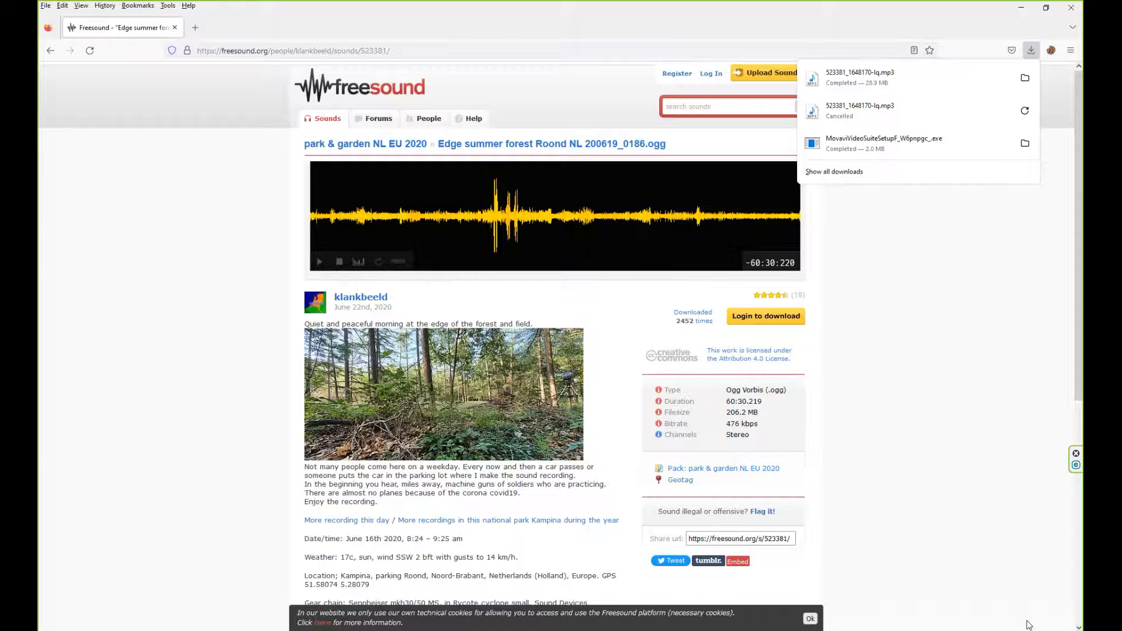
click(1027, 621)
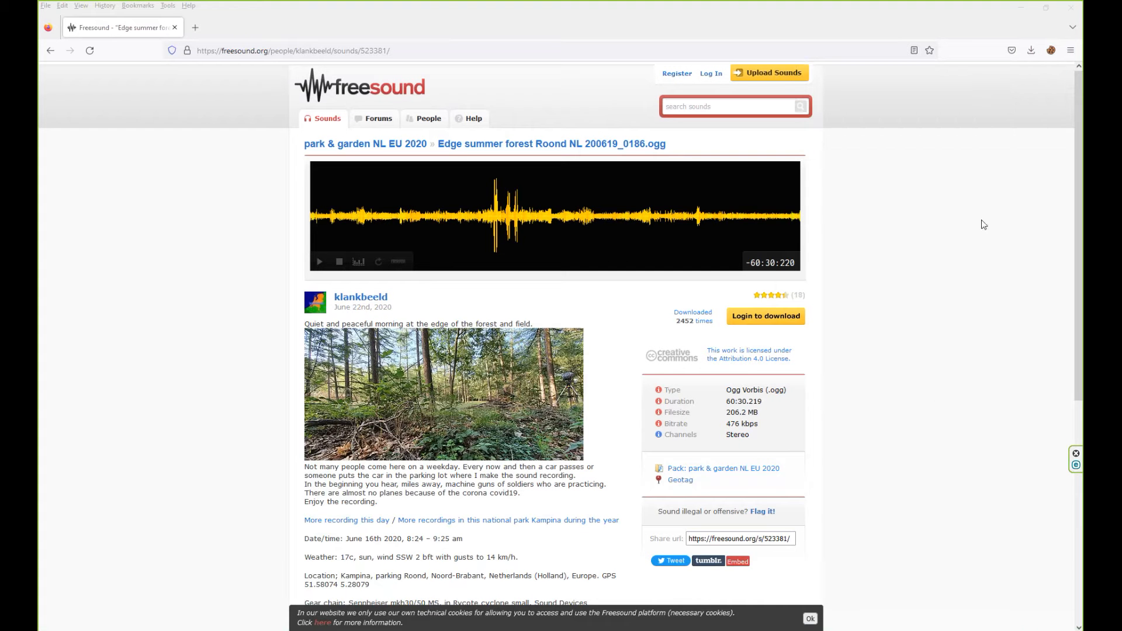
click(1030, 52)
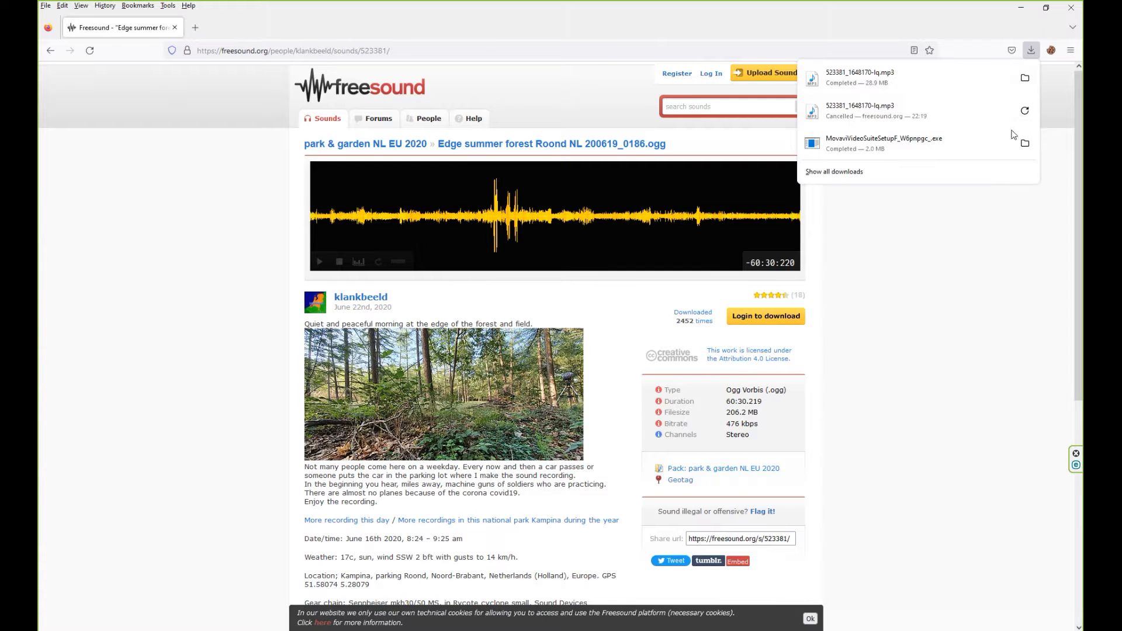
click(950, 332)
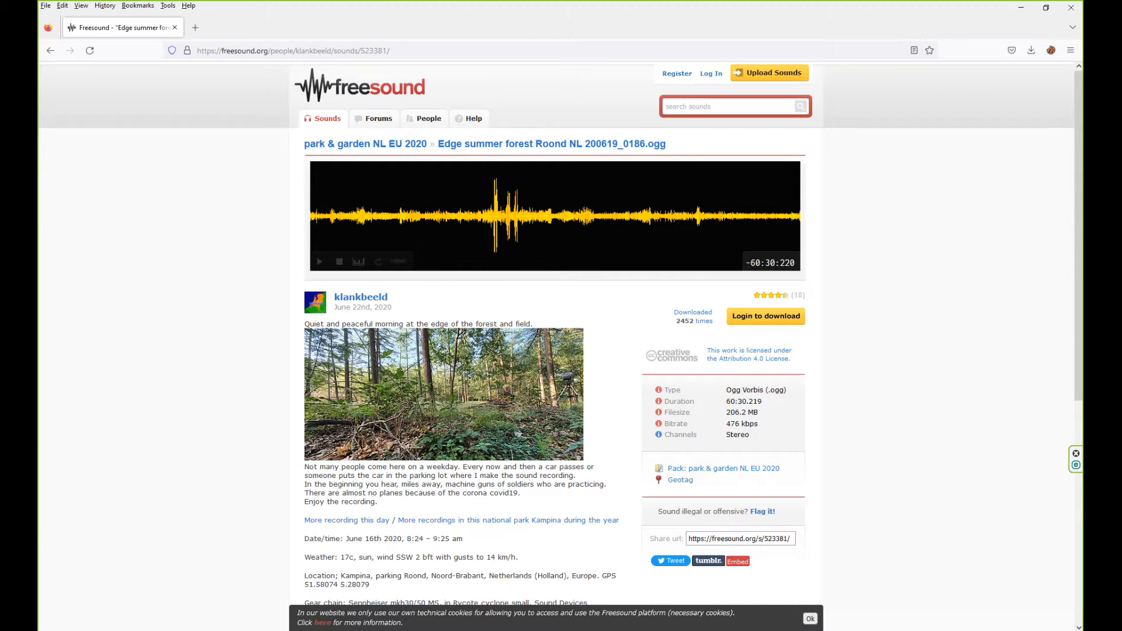
click(817, 626)
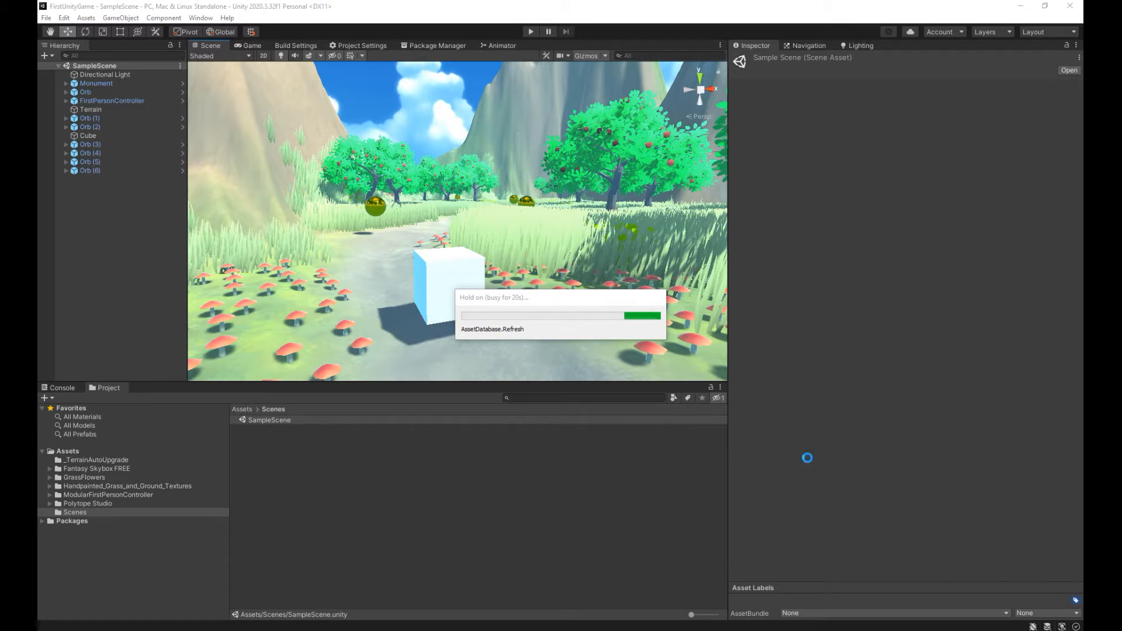
Select the 523381_1648170-lq audio clip in the project's Assets folder and preview its sound.
click(239, 409)
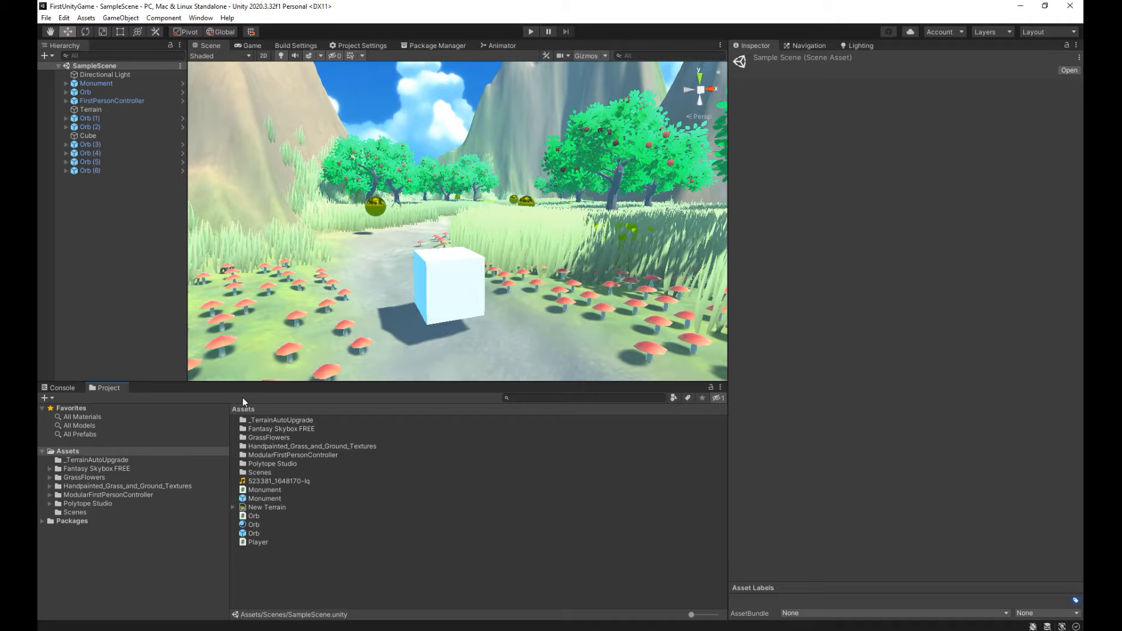
click(297, 481)
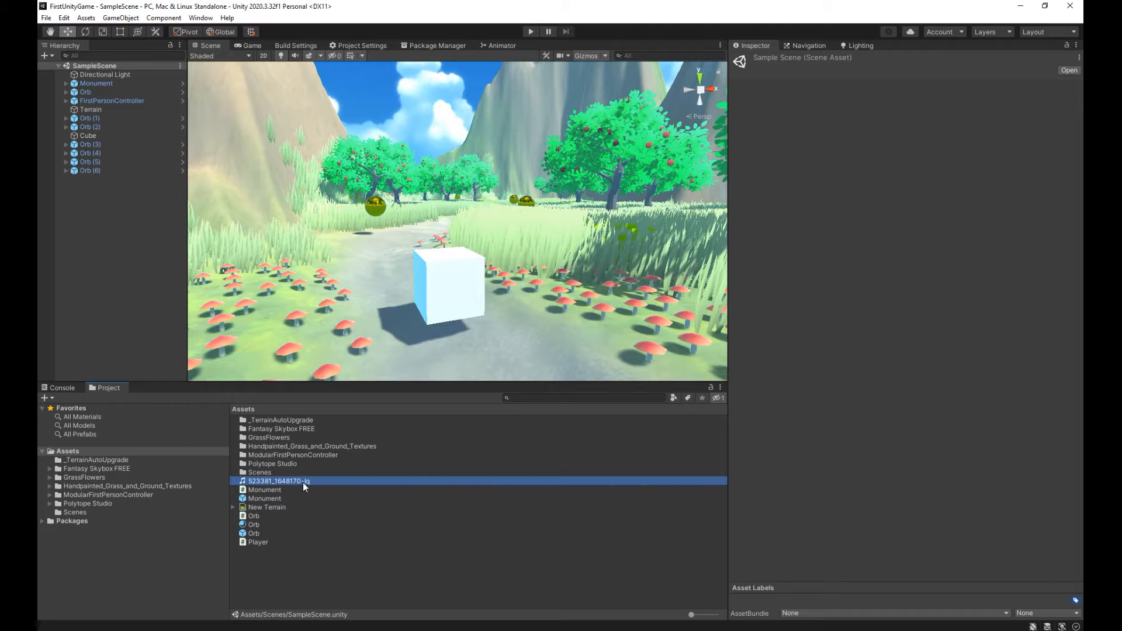
click(290, 475)
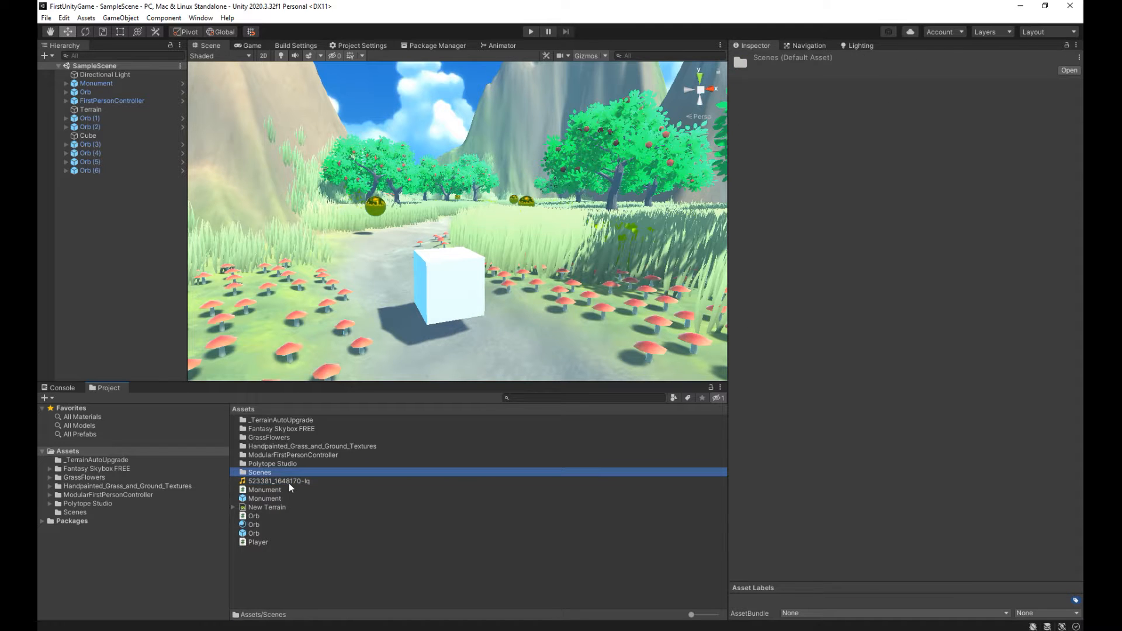
click(289, 481)
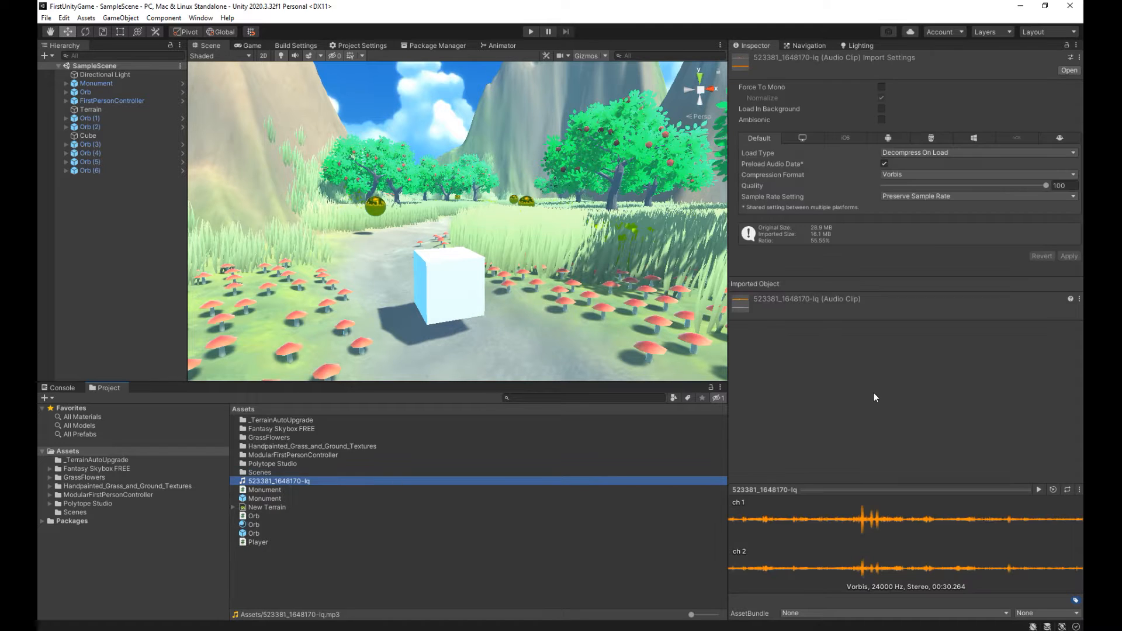
click(1038, 489)
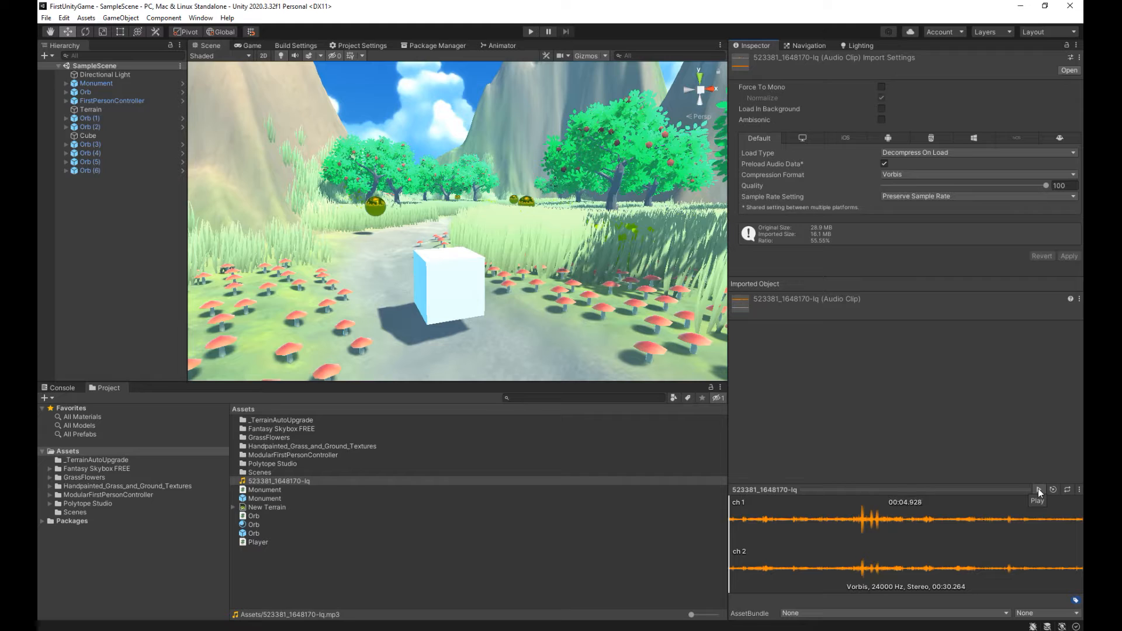
click(1038, 489)
Add an Audio Source component to the FirstPersonController object.
click(135, 101)
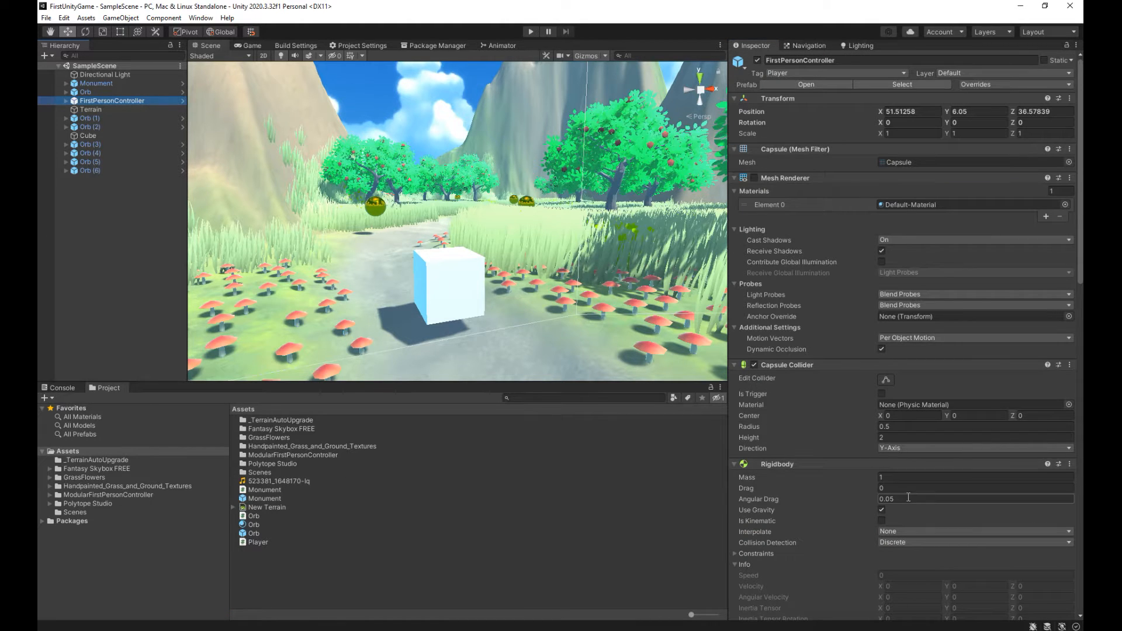
scroll(905, 492, down, 10)
scroll(905, 496, down, 5)
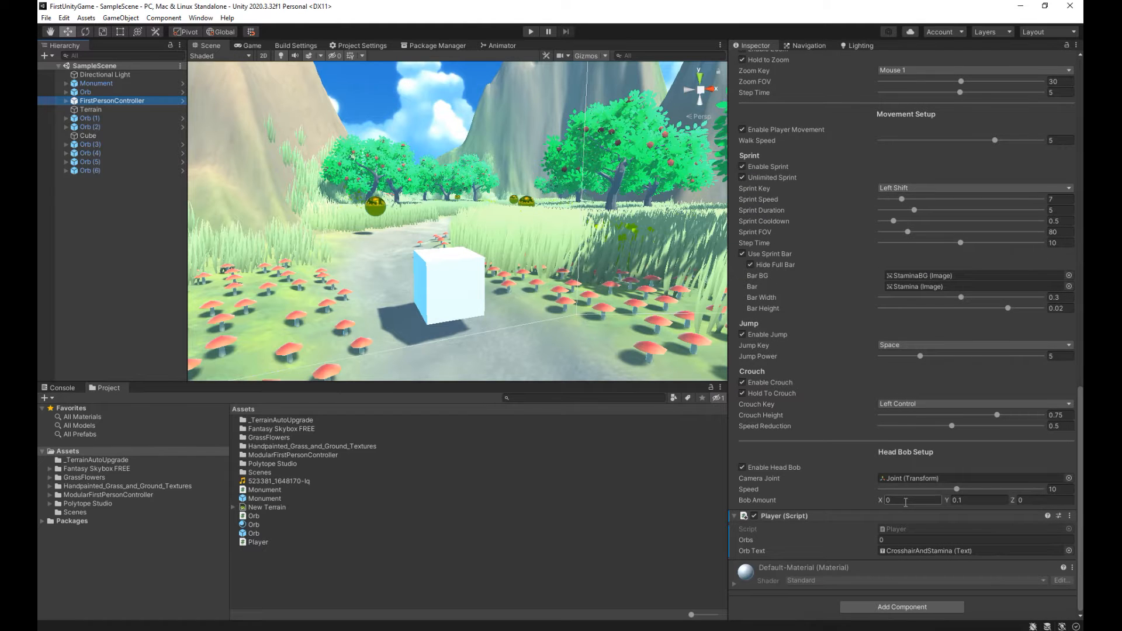
click(871, 606)
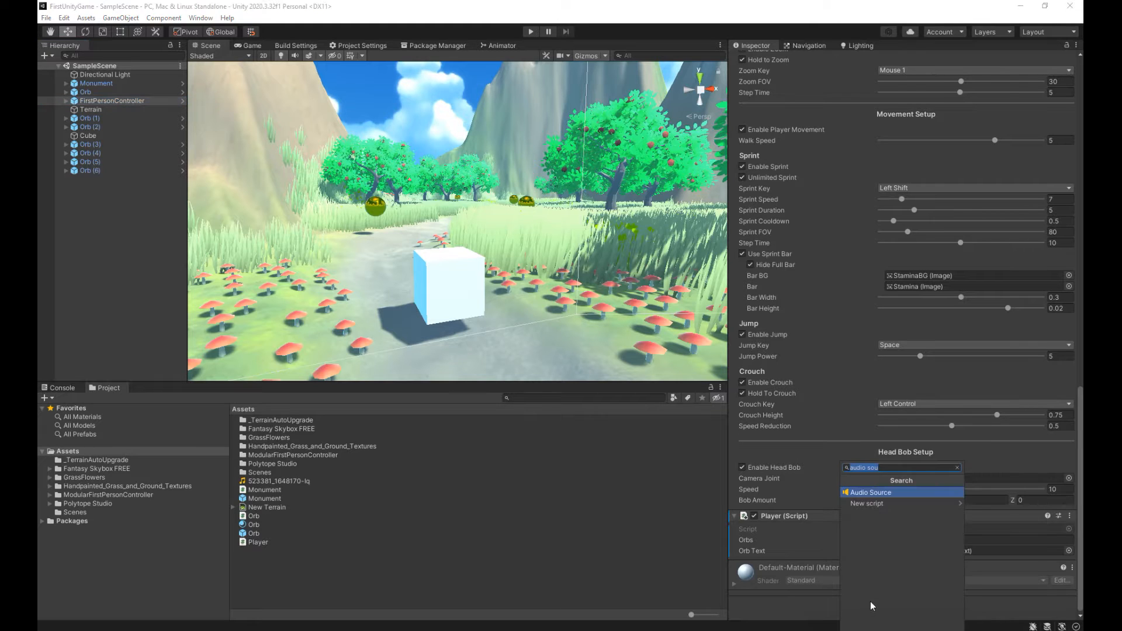
click(874, 492)
scroll(857, 498, down, 5)
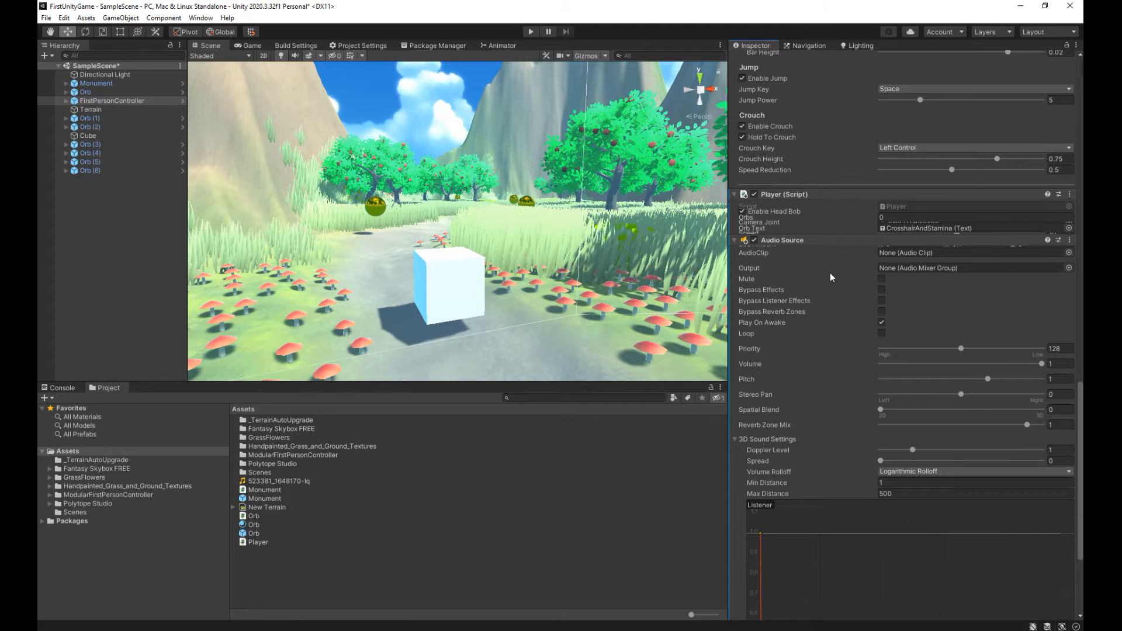
Switch to Visual Studio and declare "public AudioSource audioSource;" below the orbText field in Player.cs.
click(905, 208)
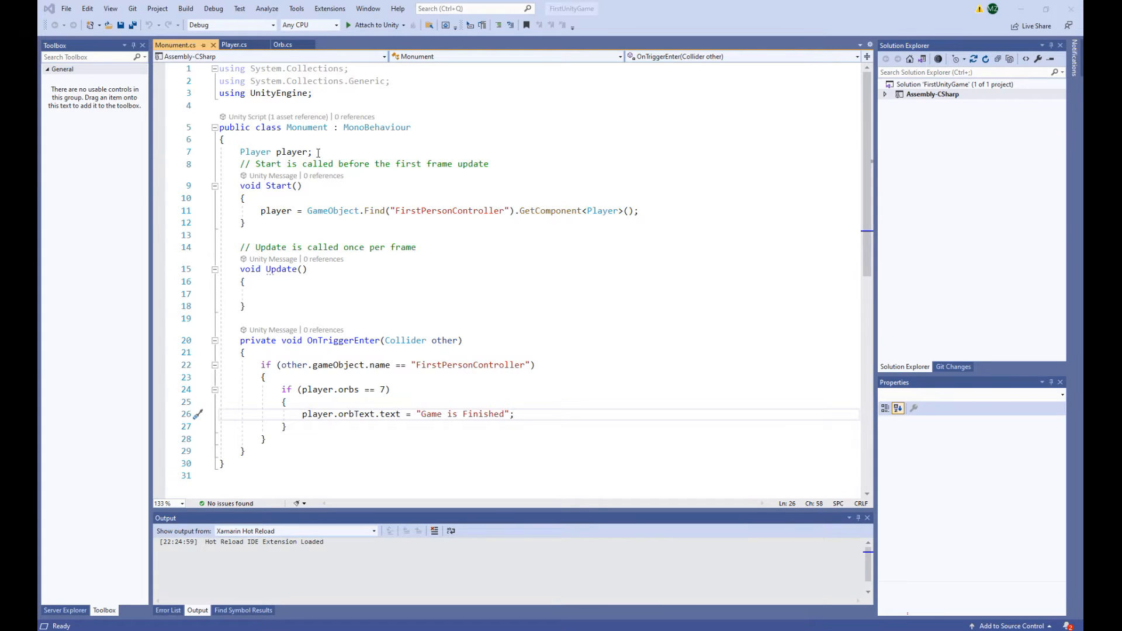
click(231, 45)
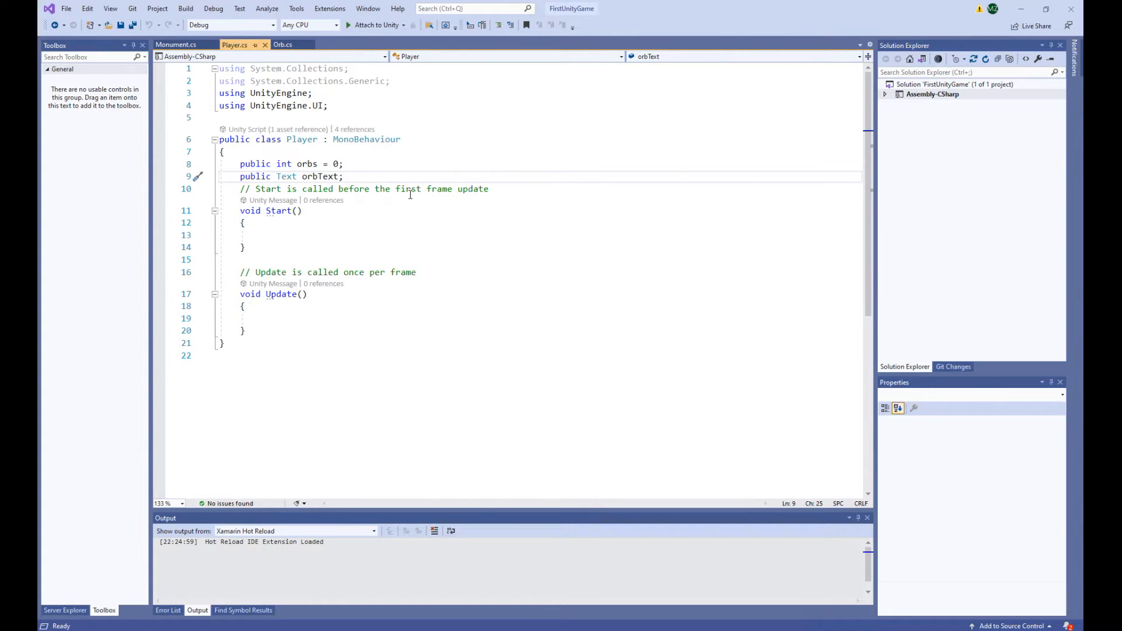
key(Return)
text(public )
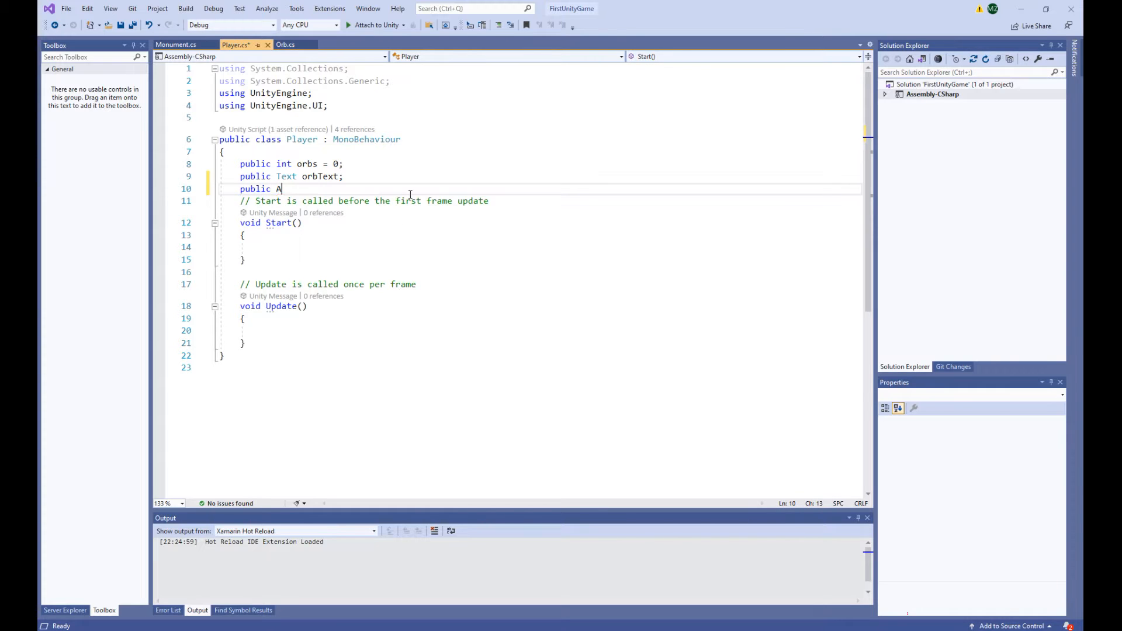
text(AudioS)
key(Down)
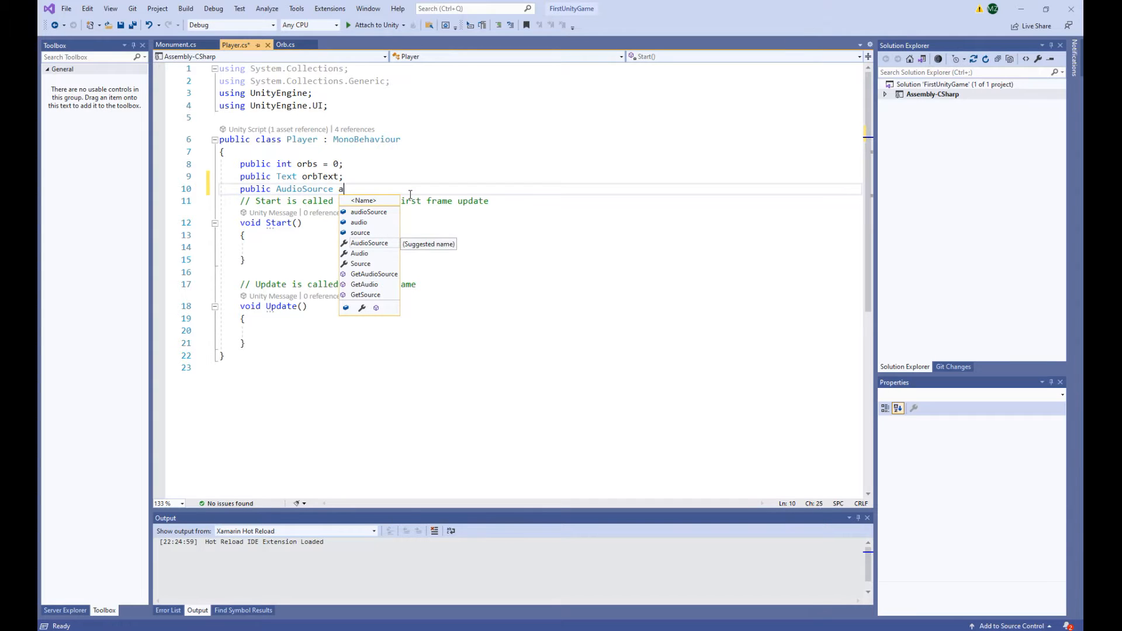
text(audioSource;)
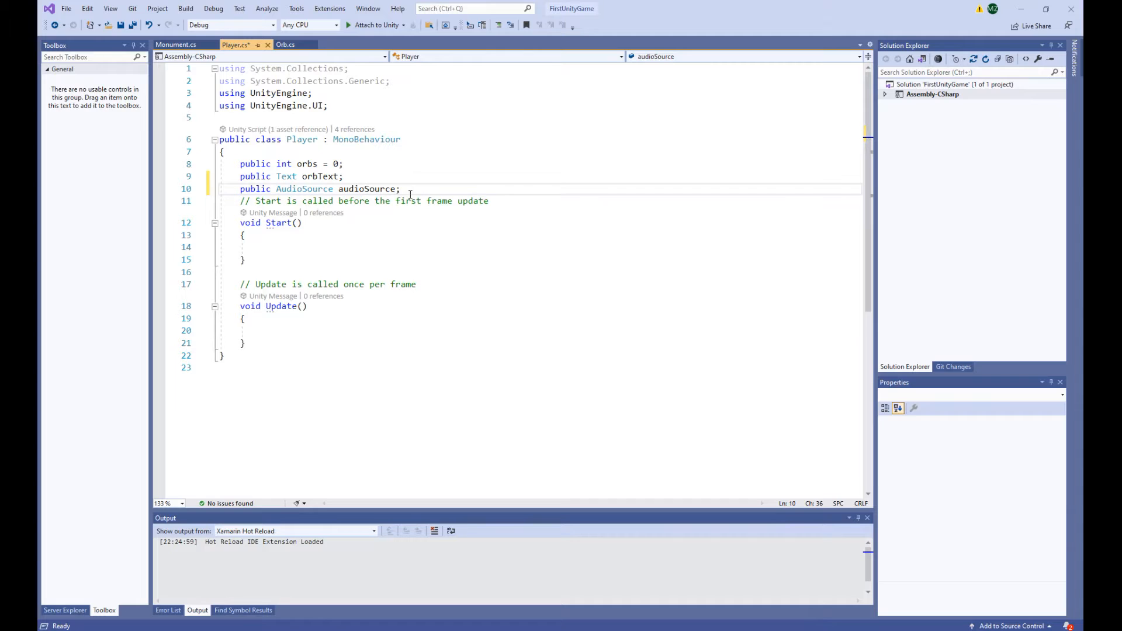
Declare "public AudioClip ambient;" below the audioSource field in the Player class and save the script.
click(406, 262)
click(377, 240)
click(366, 247)
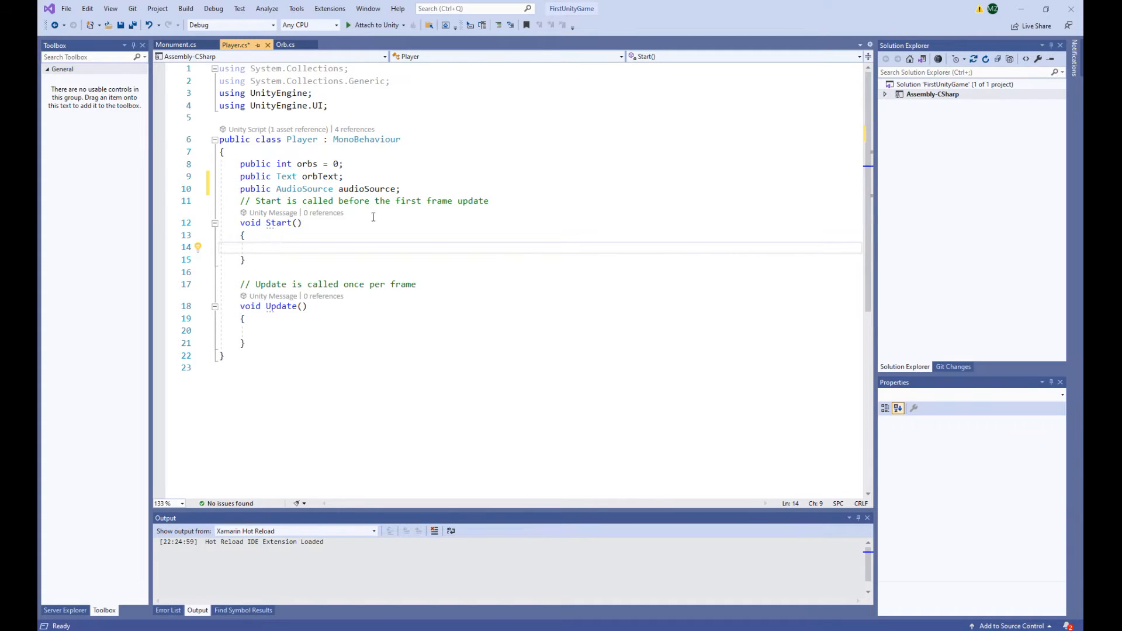
click(421, 191)
key(Return)
text(public )
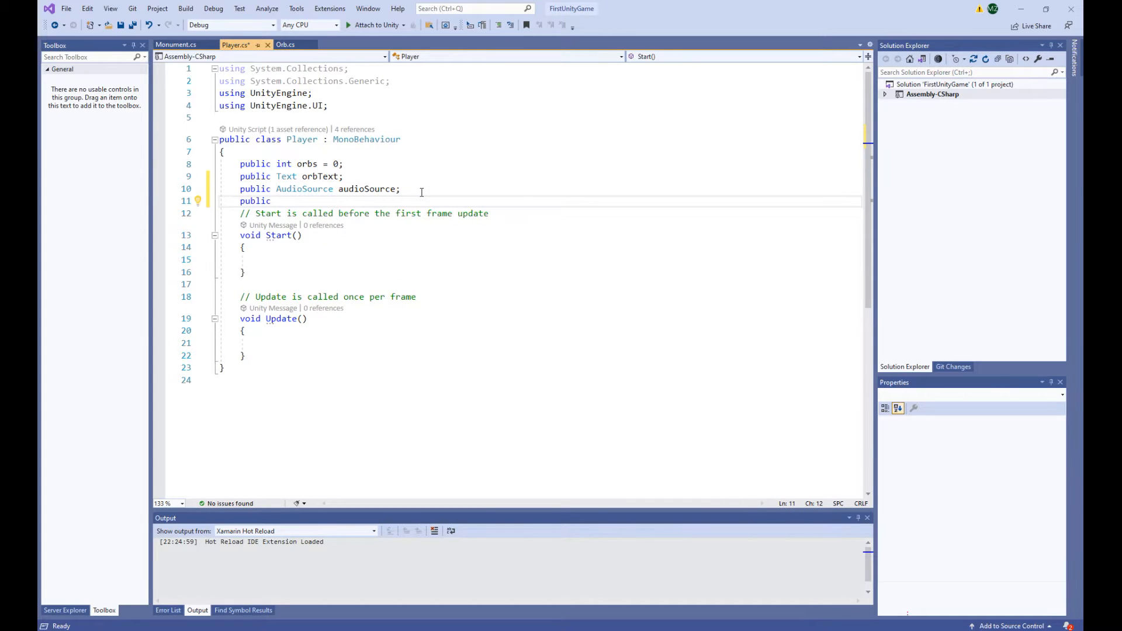
text(Audio)
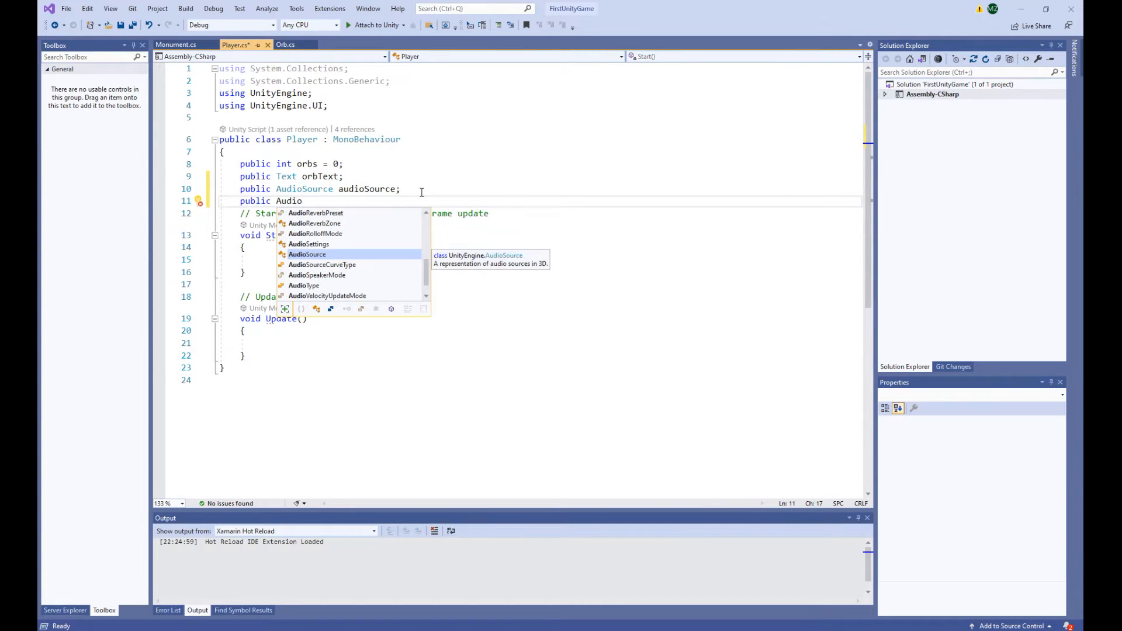
text(Clip )
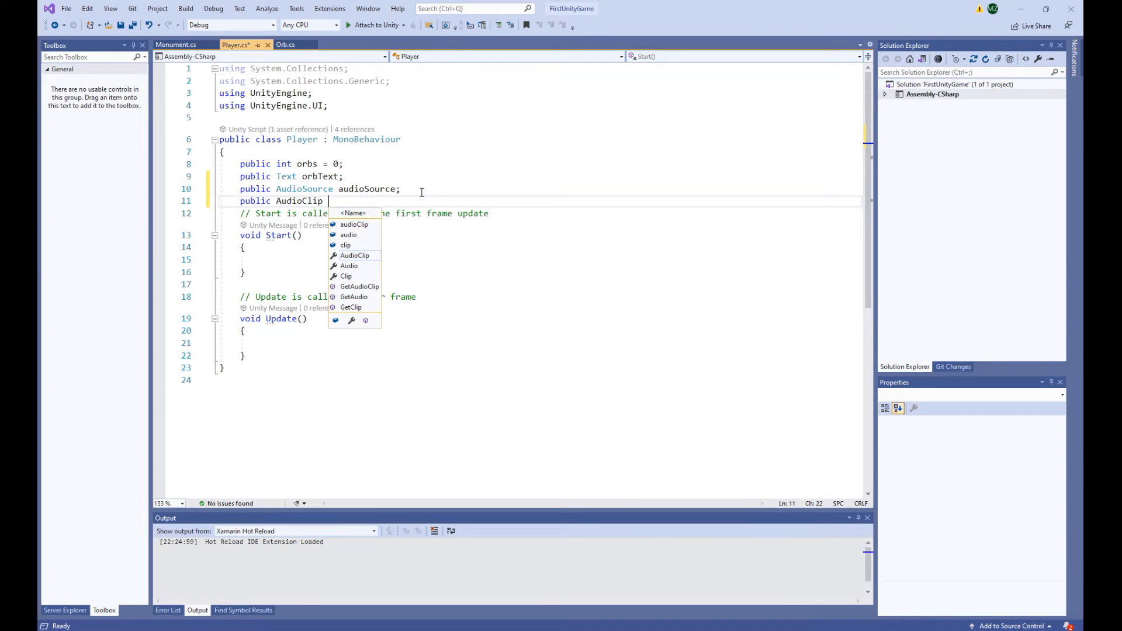
text(ambient;)
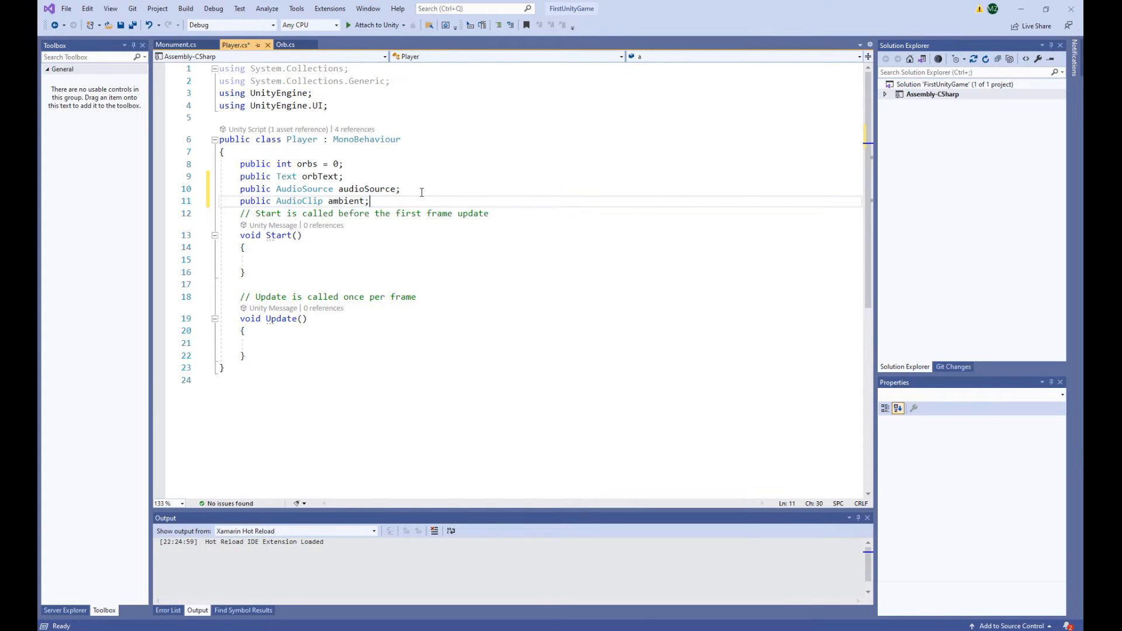
key(ctrl+s)
Add an audioSource.PlayOneShot() call inside the Start() method of the Player script.
click(336, 259)
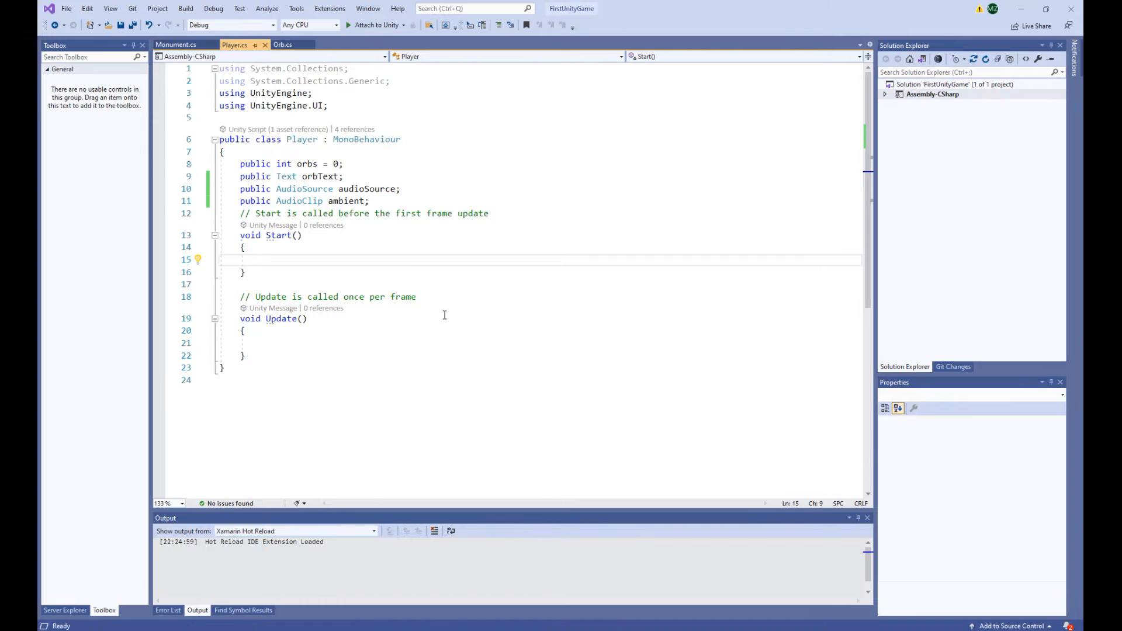
double_click(387, 189)
key(ctrl+c)
click(295, 259)
key(ctrl+v)
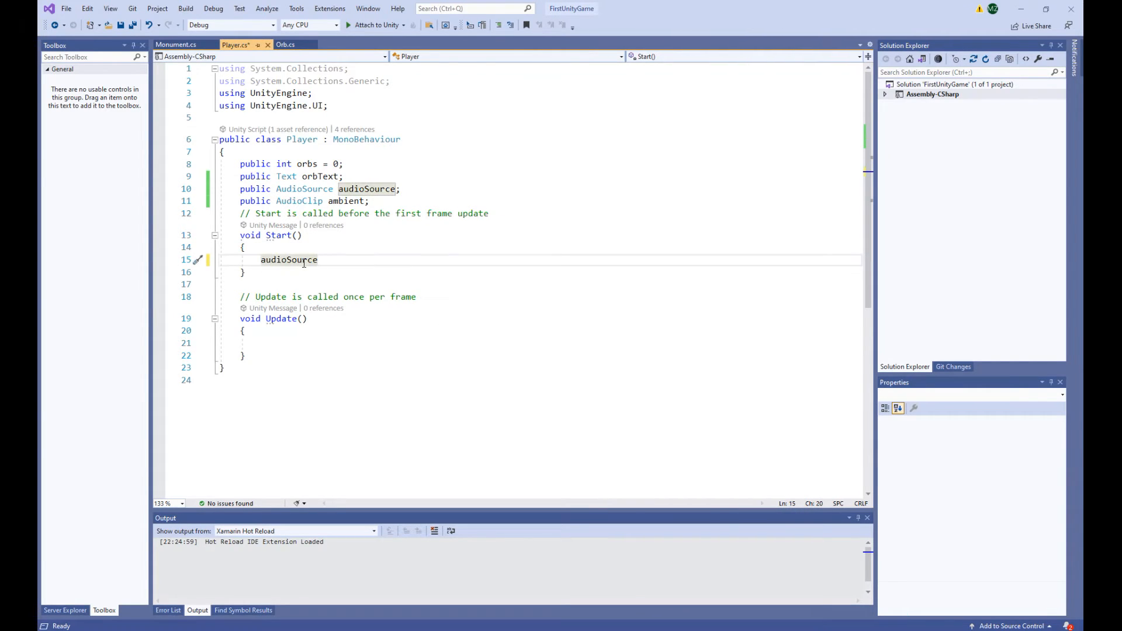
text(.a)
key(BackSpace)
text(Pla)
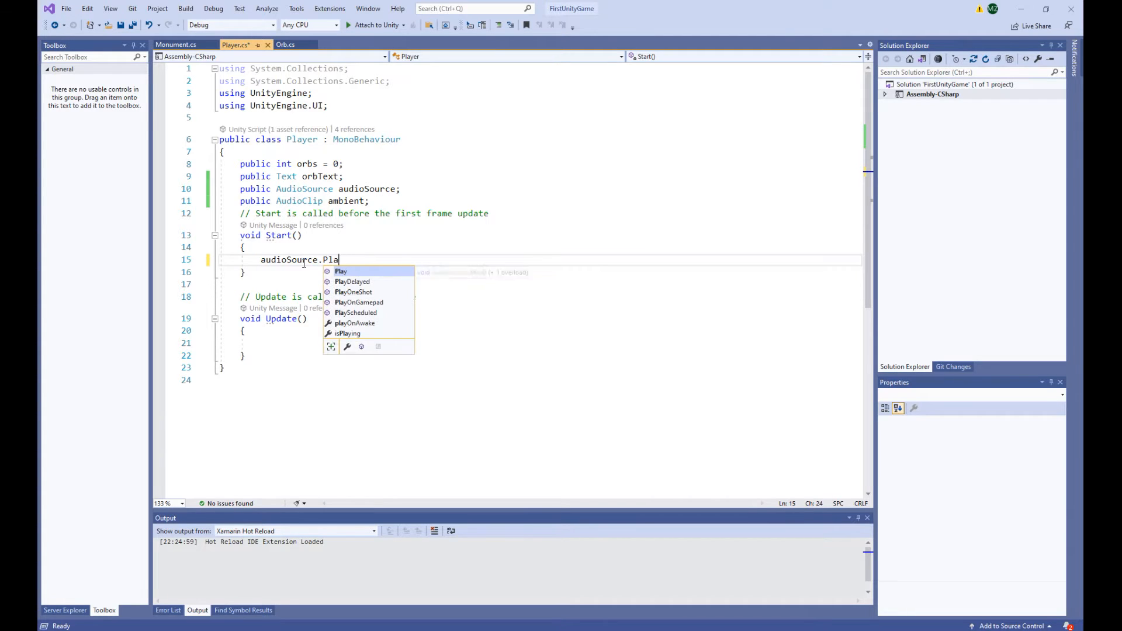
key(Up)
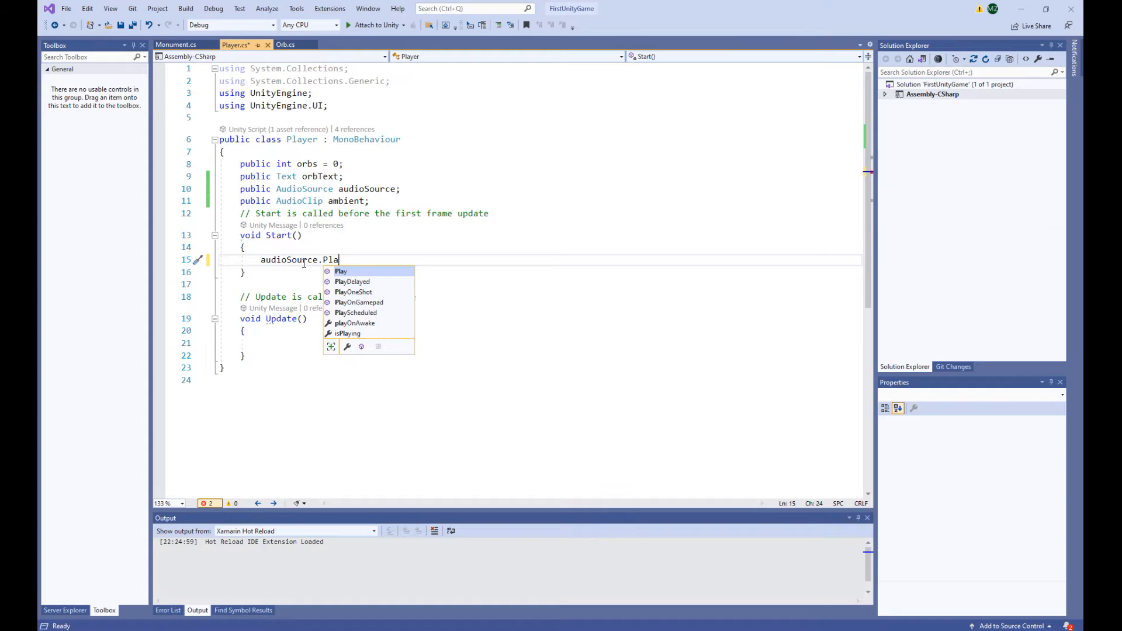
key(Tab)
text(();)
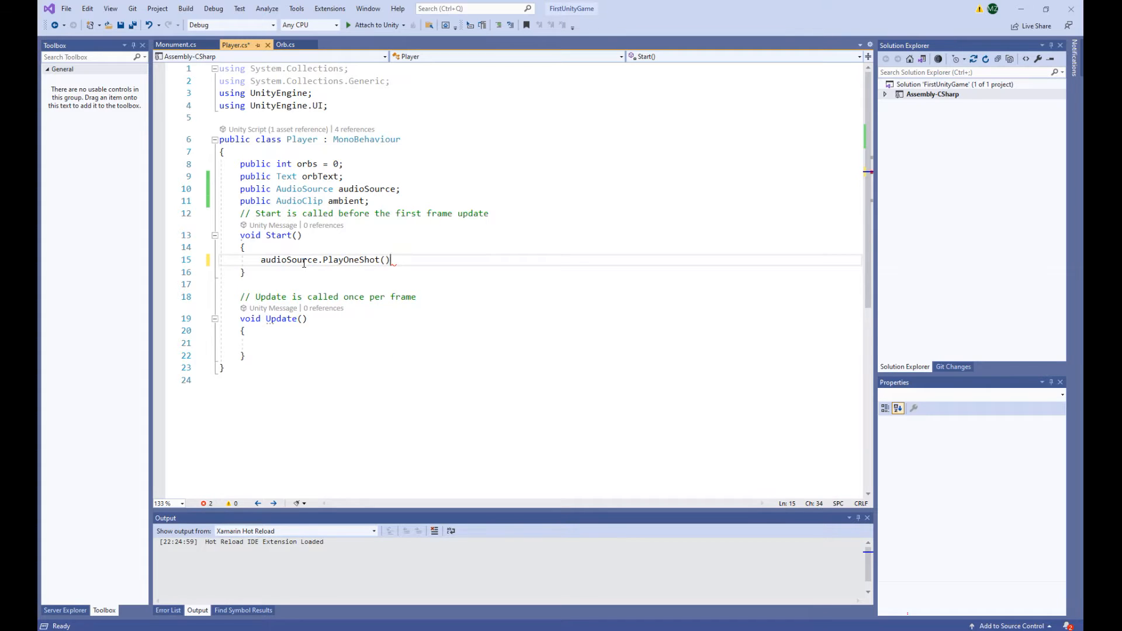
Pass the ambient variable as the argument of PlayOneShot, leaving the line ended with a semicolon, and save Player.cs.
key(Escape)
key(Left)
key(Left)
double_click(365, 189)
double_click(346, 202)
key(ctrl+c)
click(384, 260)
key(ctrl+v)
key(End)
key(ctrl+s)
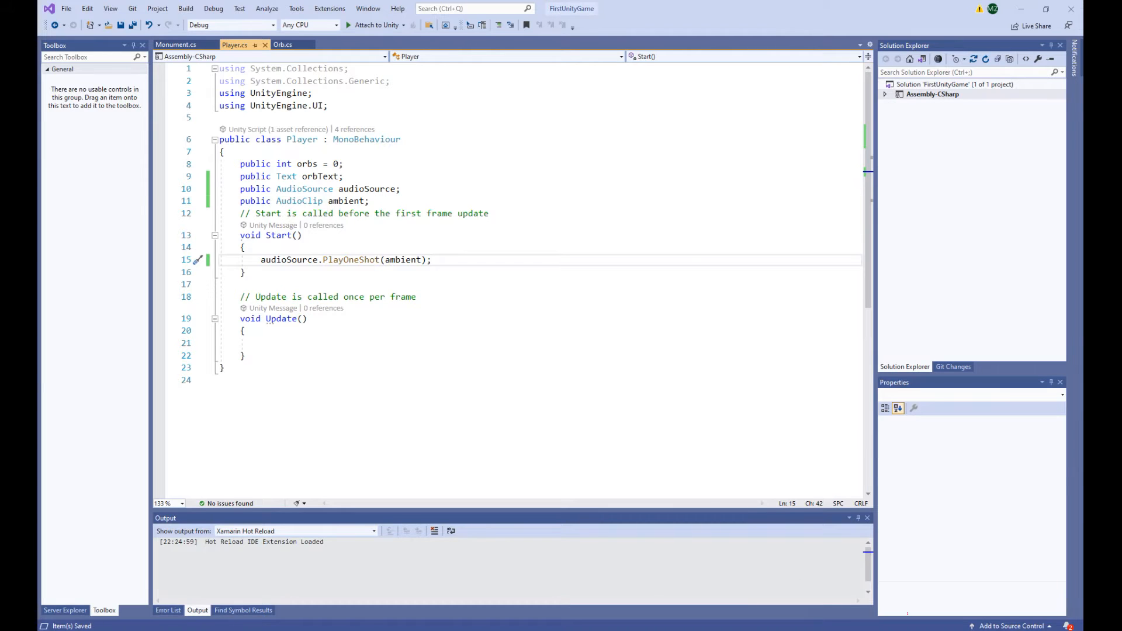
In Unity, assign clip 523381_1648170-lq to the Player script's Ambient field and the scene's FirstPersonController to its Audio Source field.
key(alt+Tab)
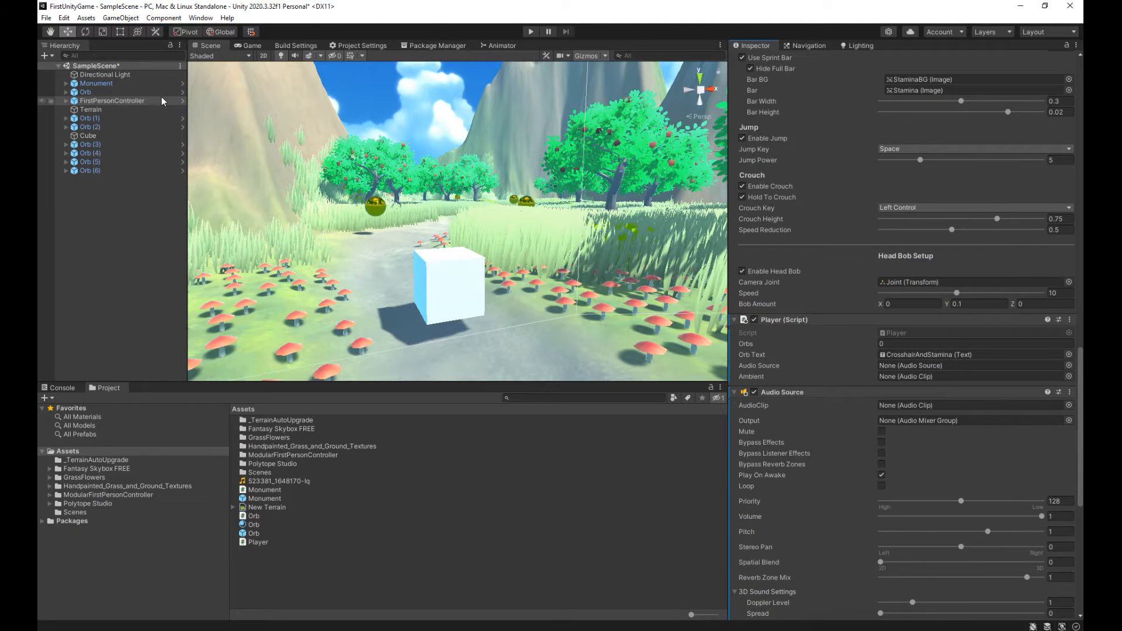
scroll(910, 452, down, 3)
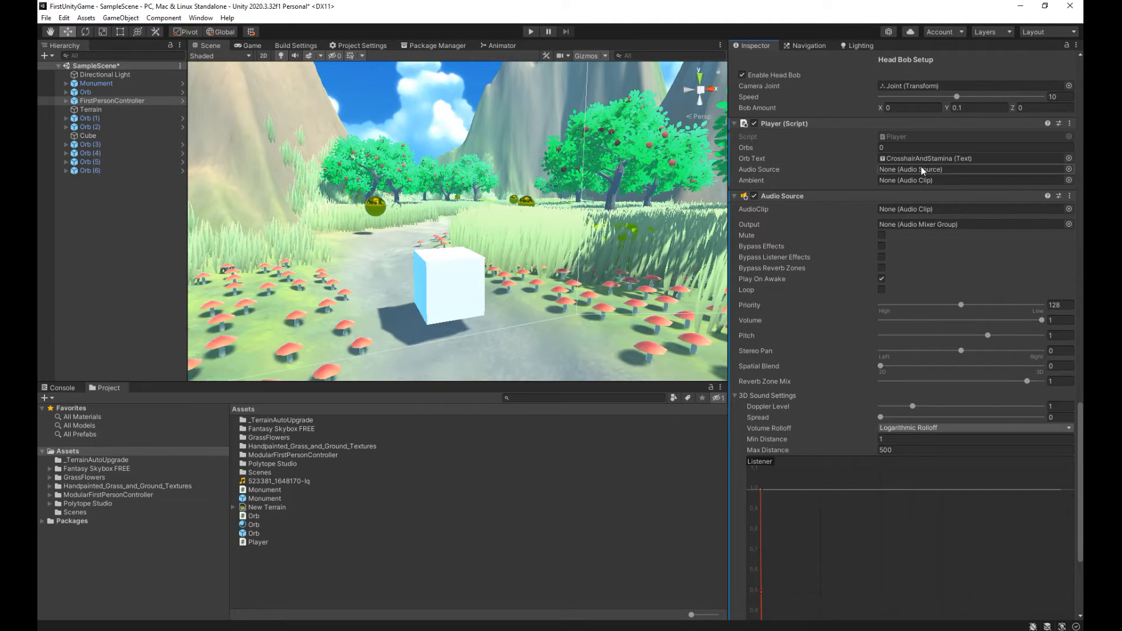
drag(302, 481, 911, 181)
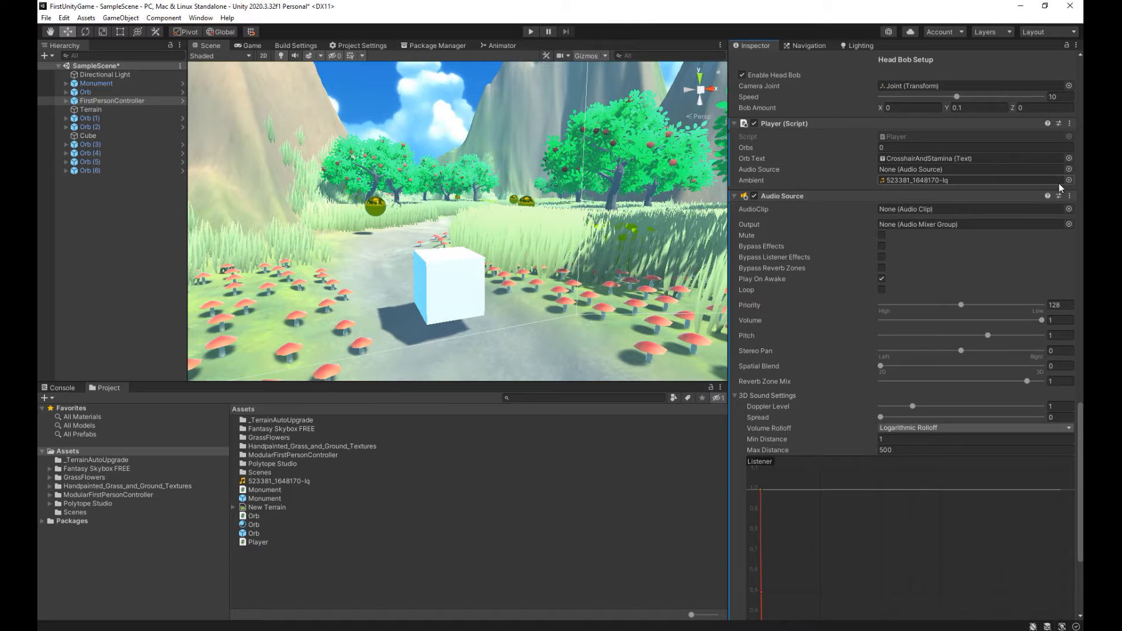
click(1069, 169)
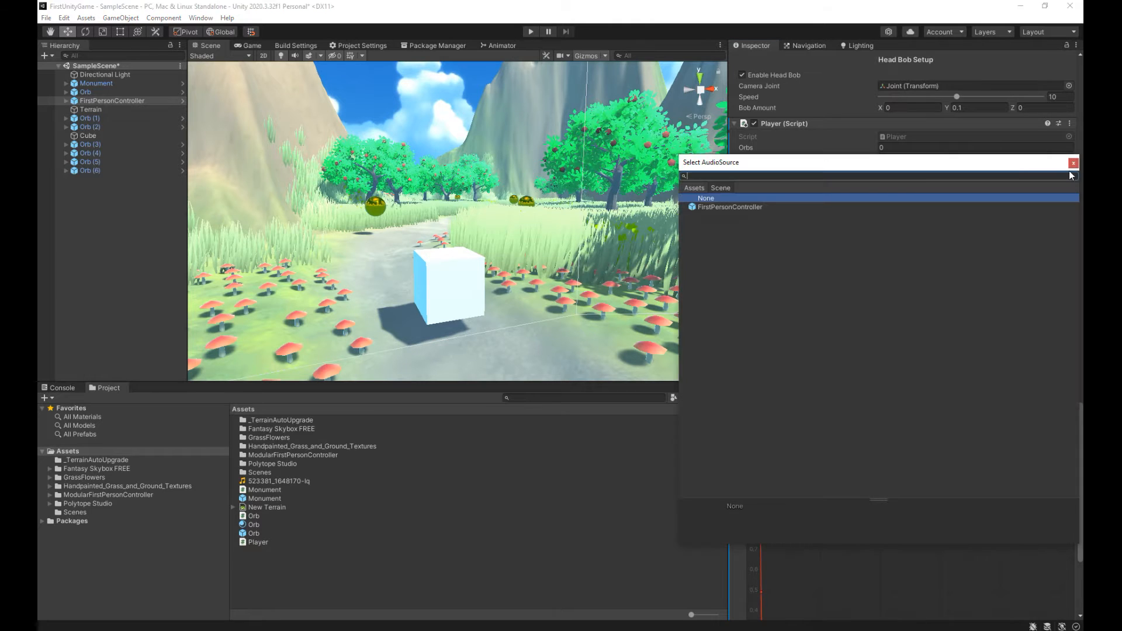
click(736, 208)
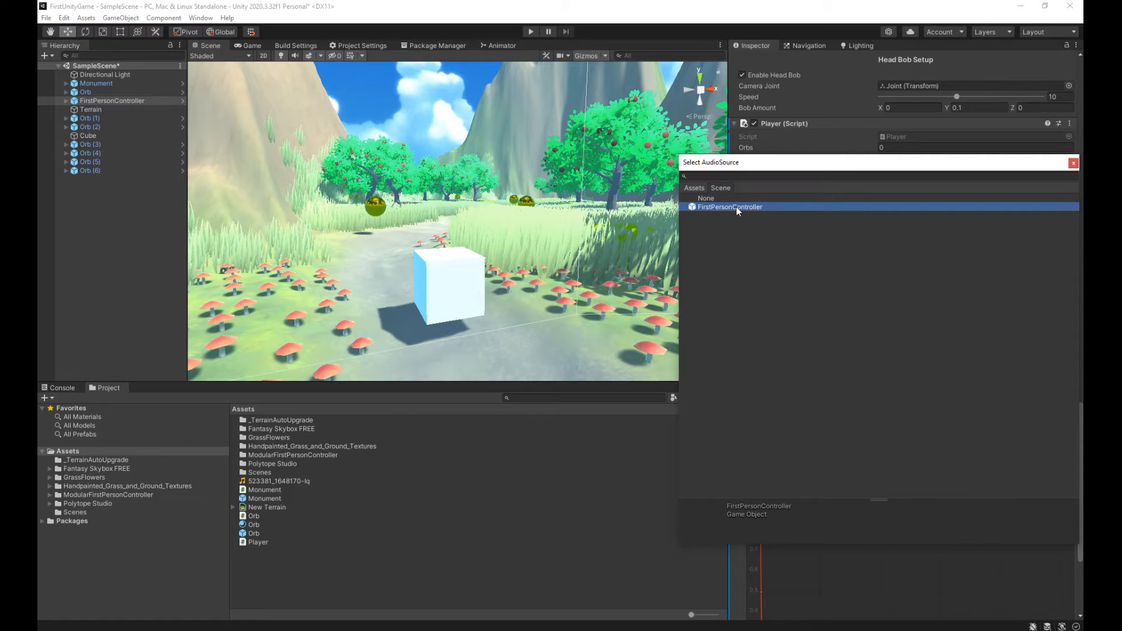
double_click(737, 207)
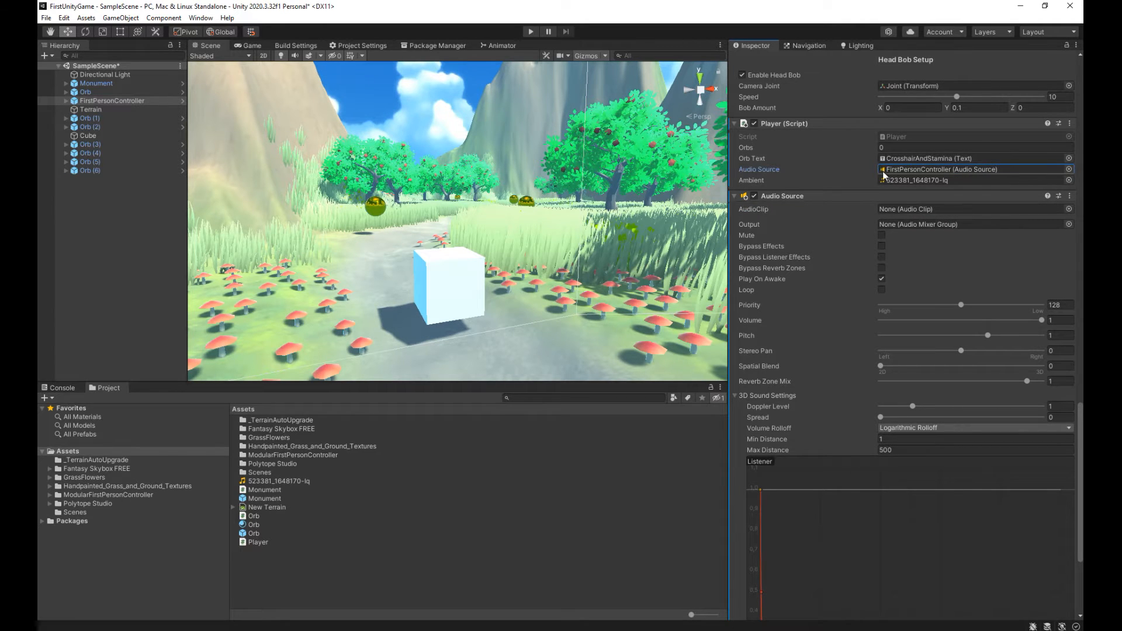
Save the scene and run the game, walking the player along the path to test the ambient sound.
click(45, 18)
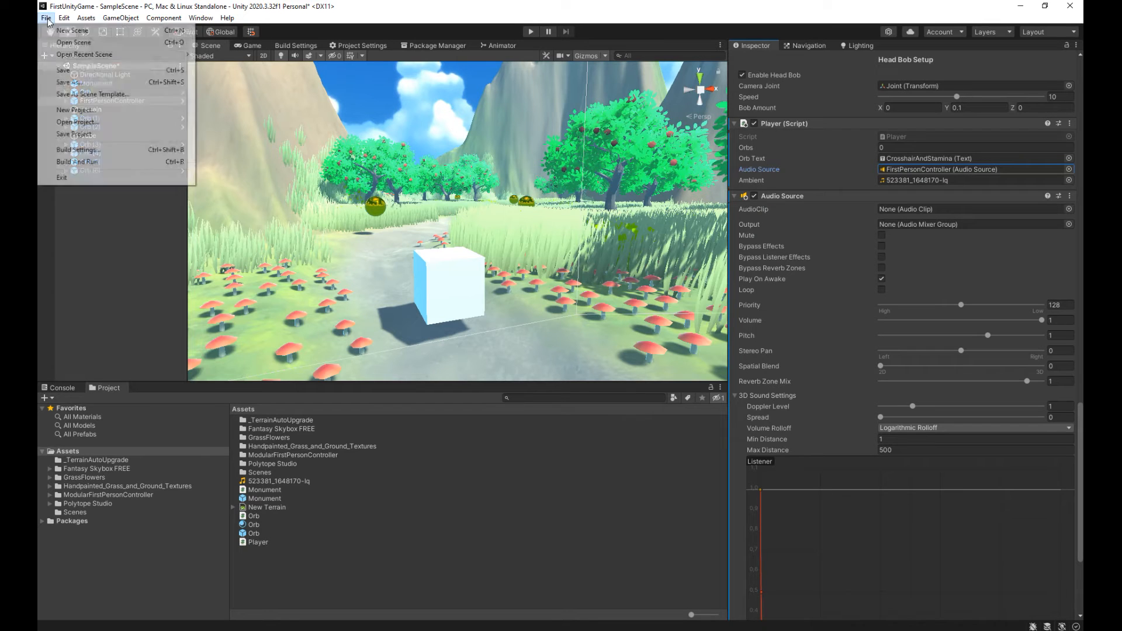
click(61, 71)
click(531, 31)
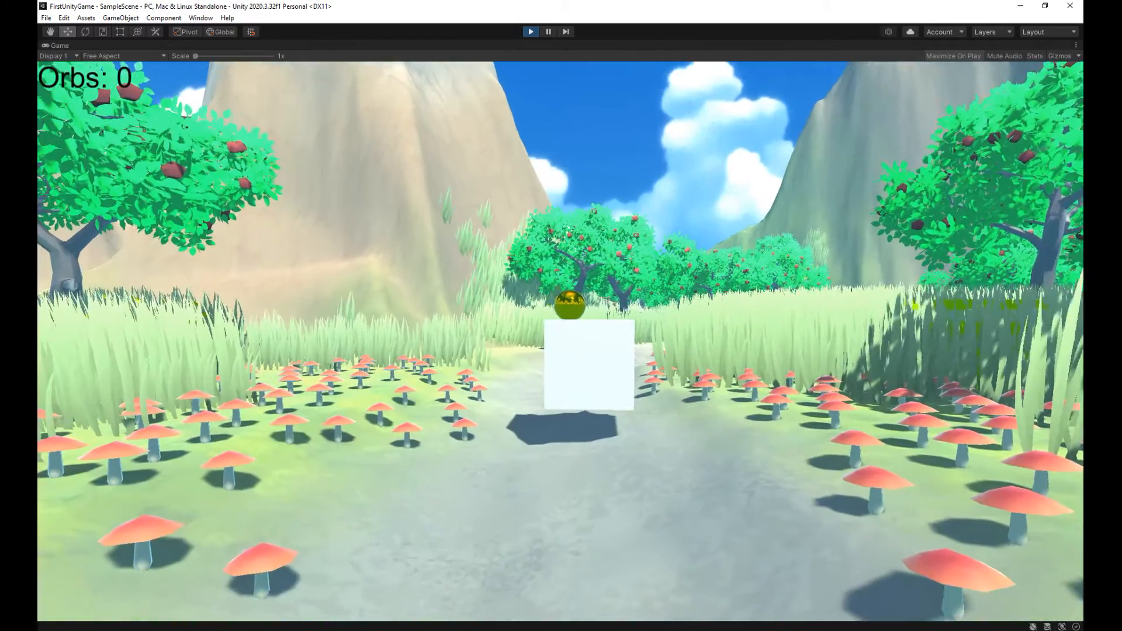
key(w)
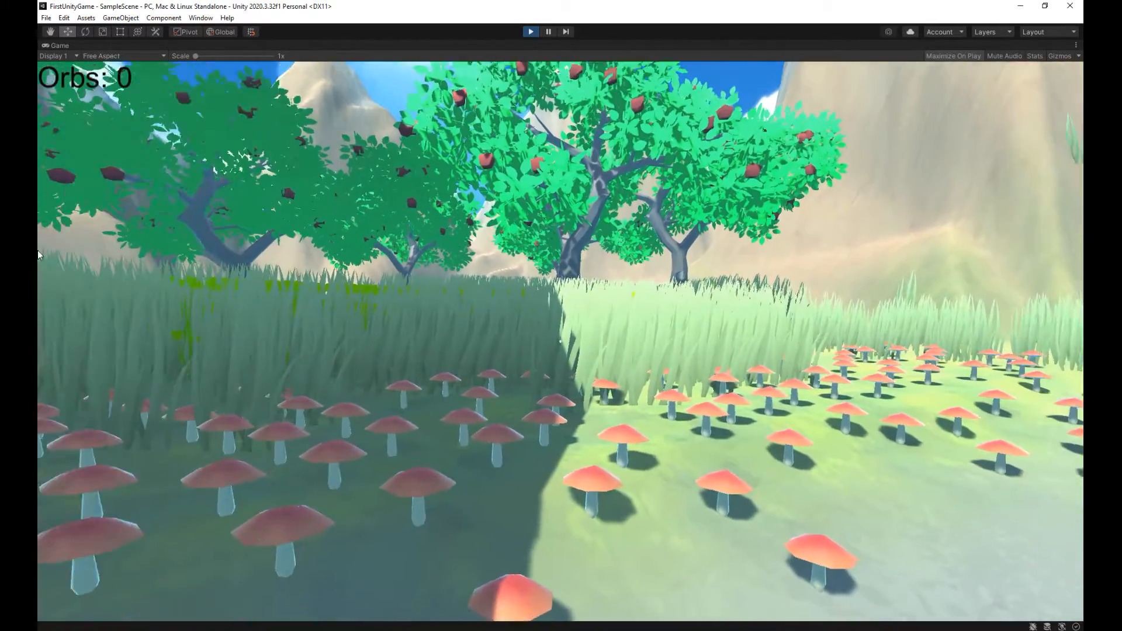
key(space)
key(w)
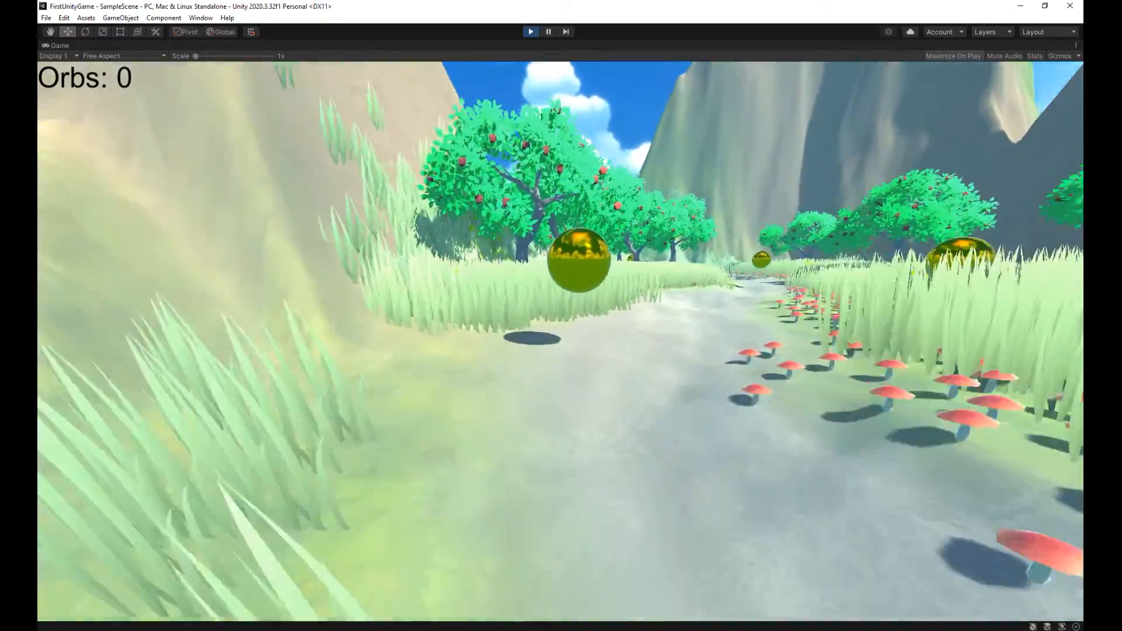
Walk the player along the path collecting the orbs up to the monument to finish the game, and stop play mode.
key(w)
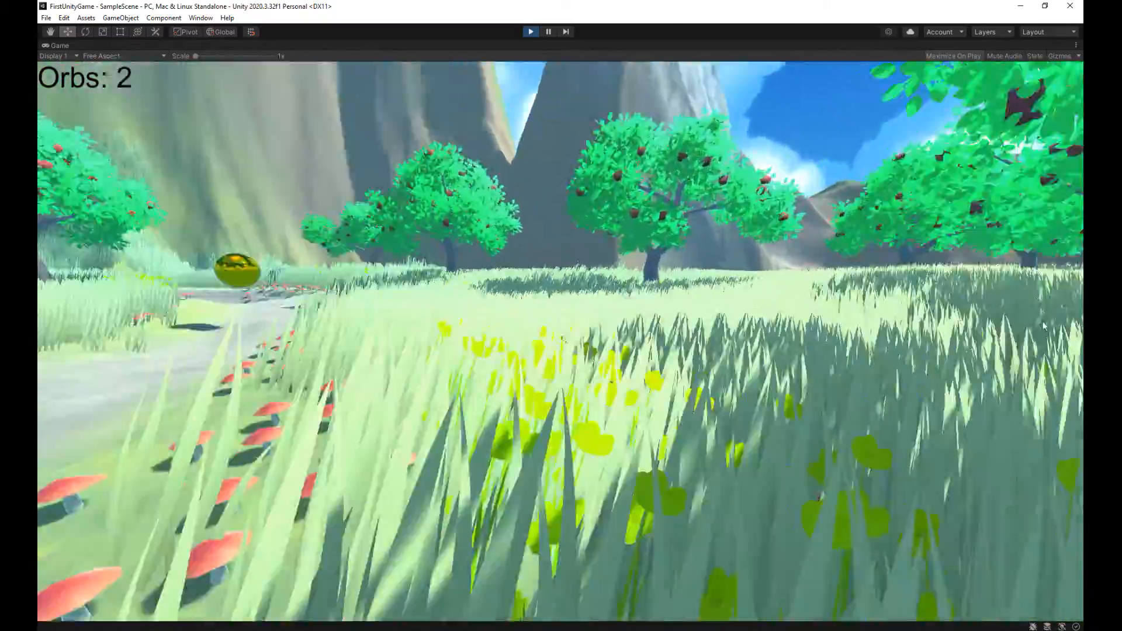
key(w)
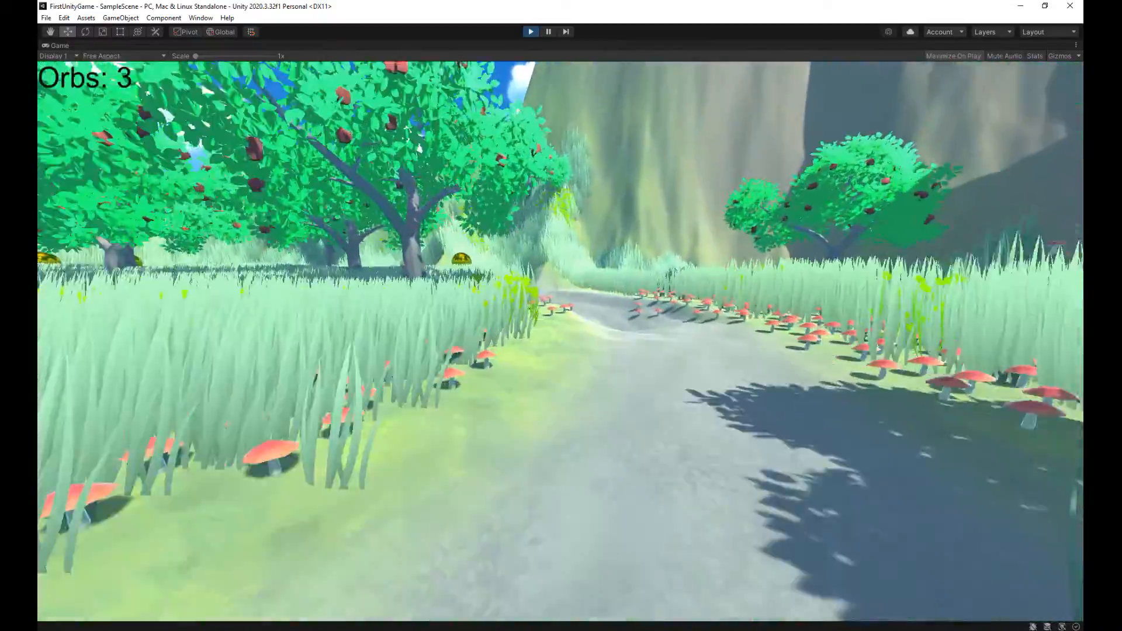
key(w)
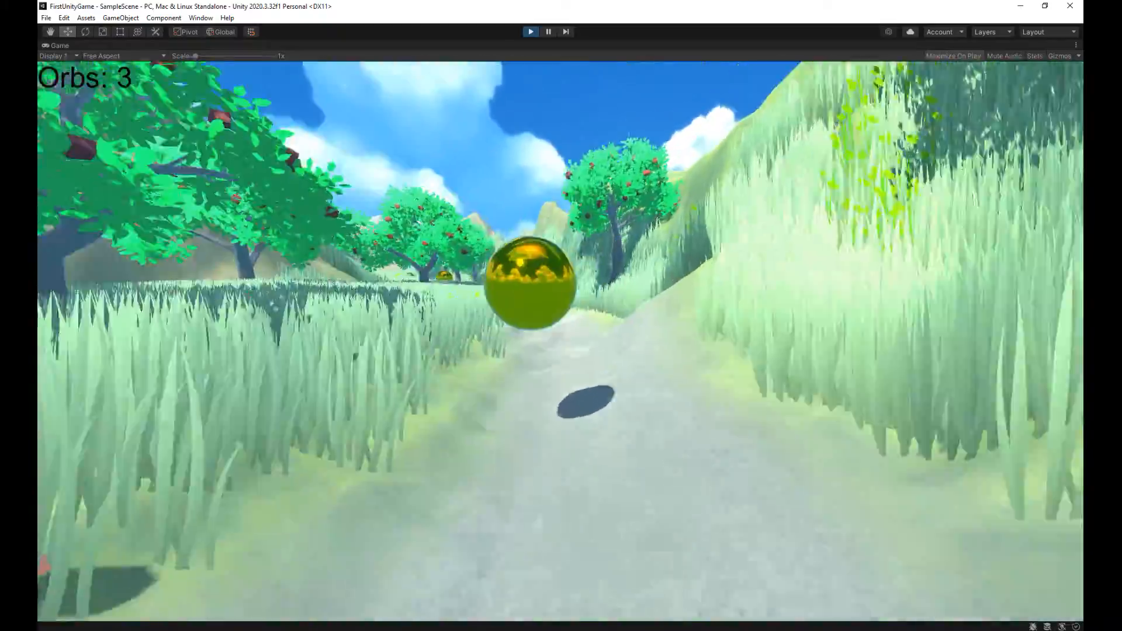
key(w)
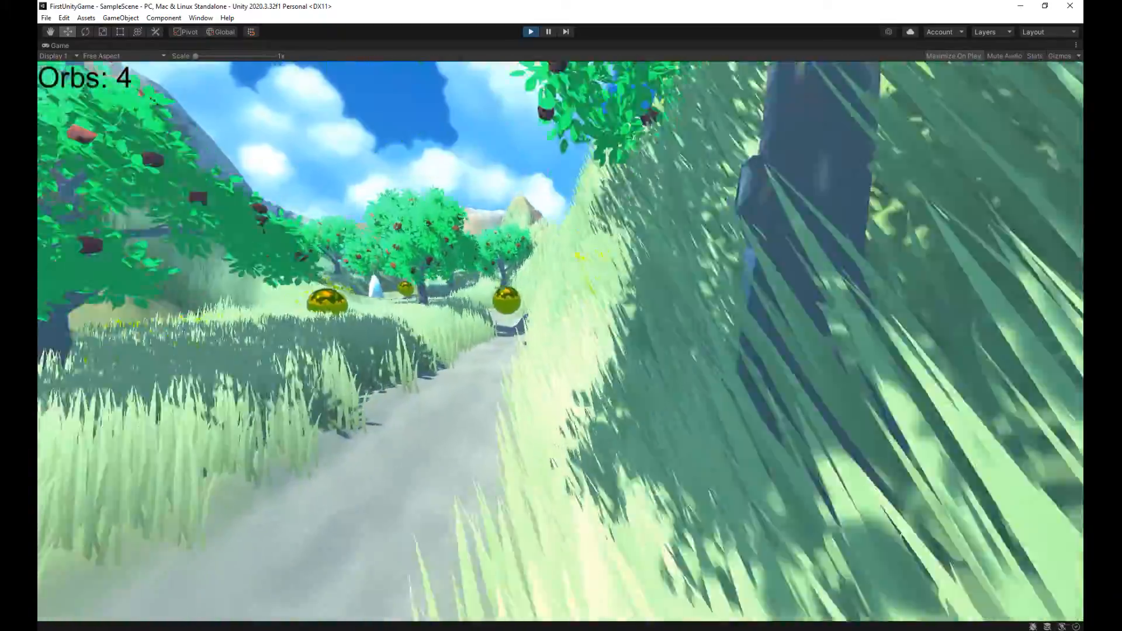
key(w)
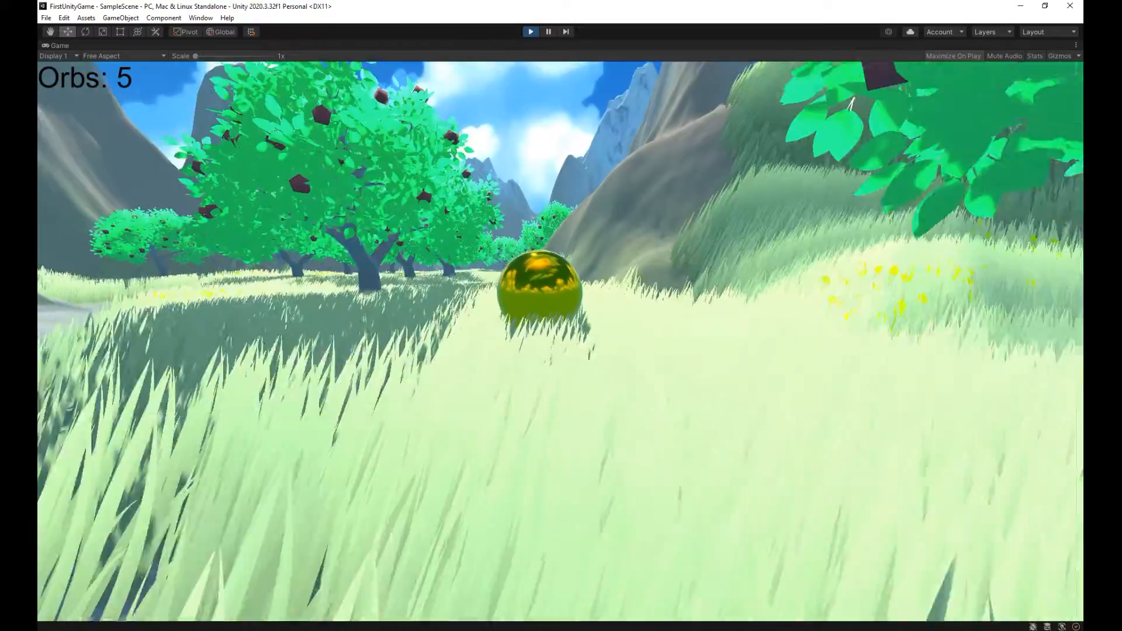
key(w)
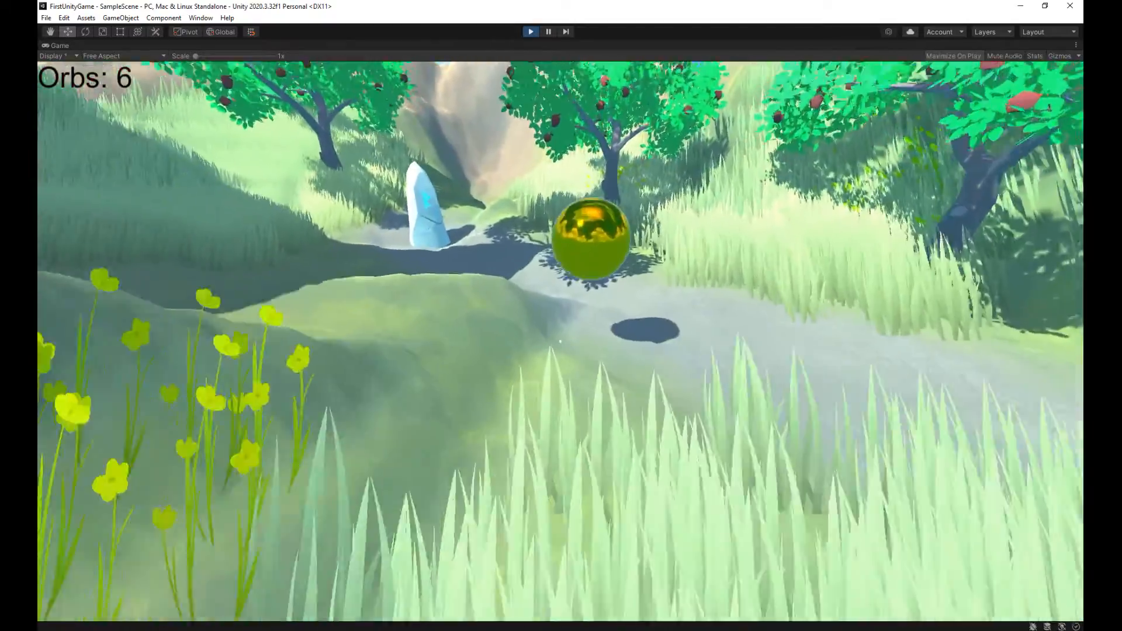
key(w)
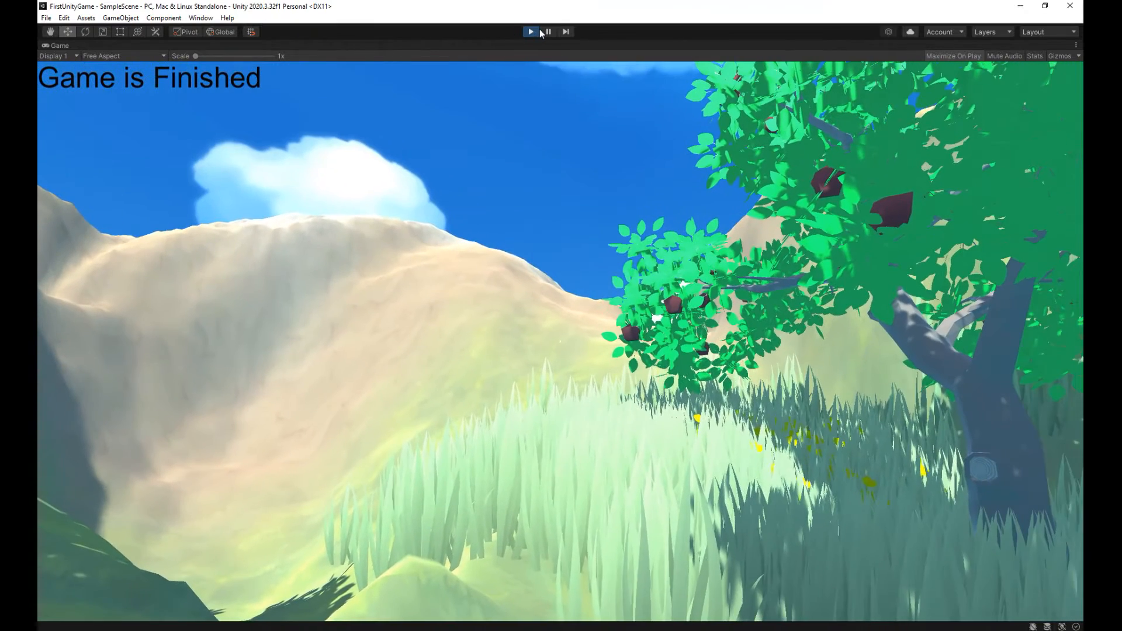
key(ctrl+p)
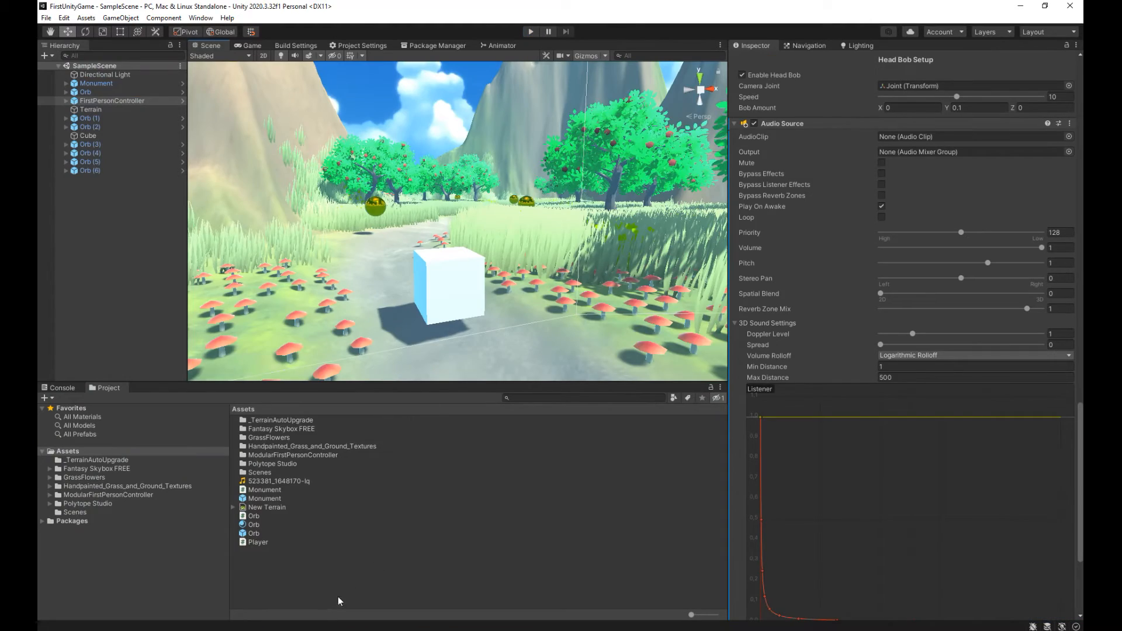
Switch to Freesound in the browser and search its sound library for "coin".
key(alt+Tab)
click(692, 105)
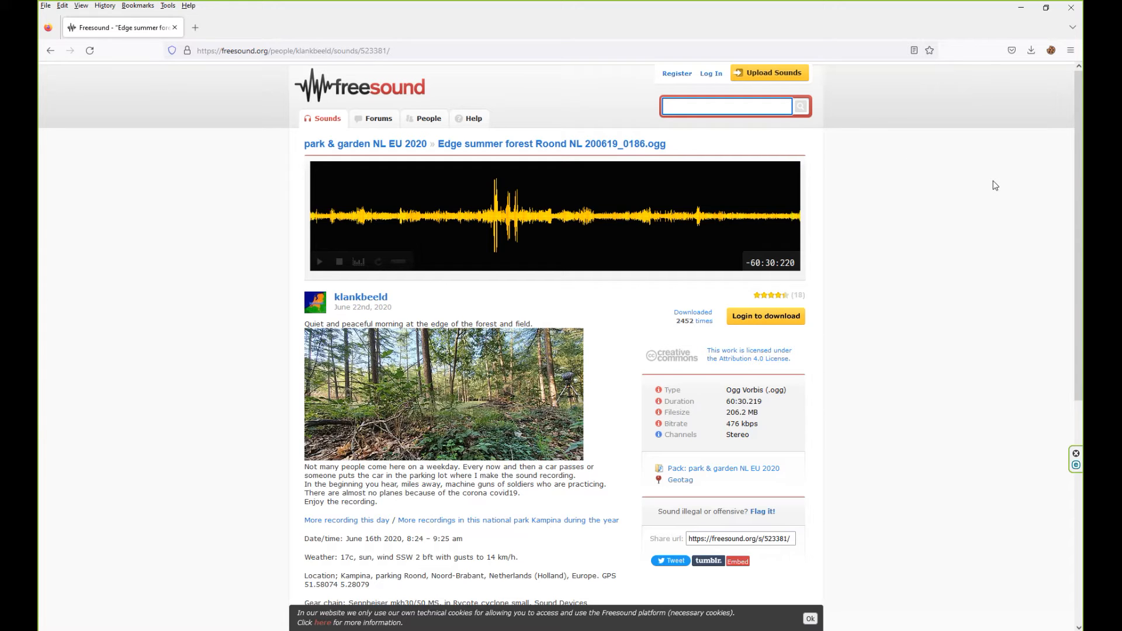
text(coin)
key(Return)
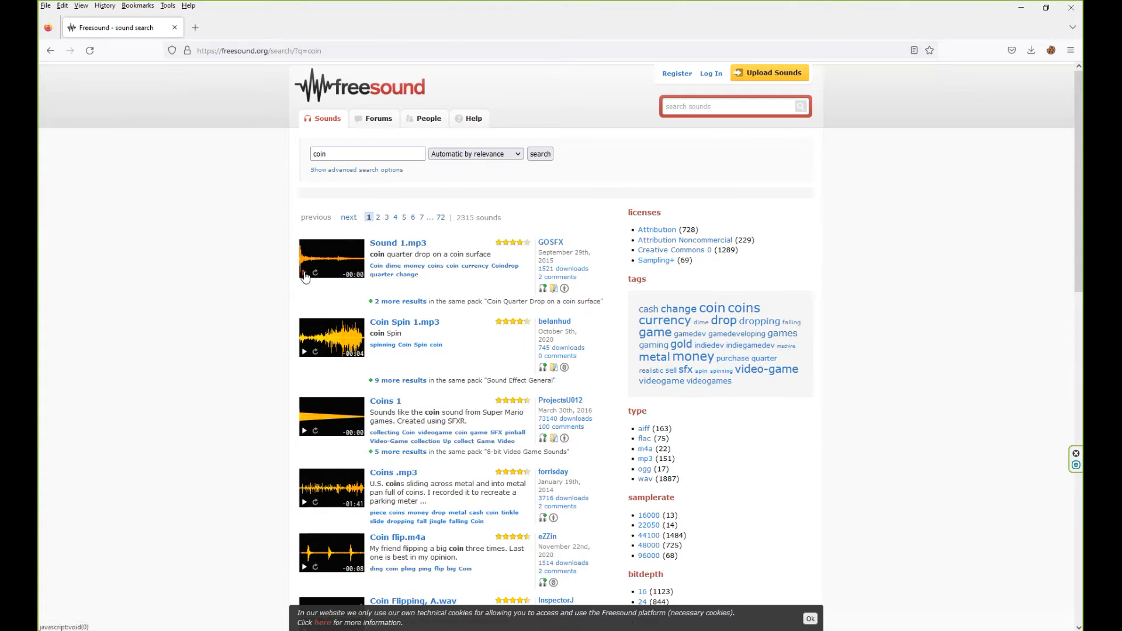
Preview Sound 1.mp3, Coin Spin 1.mp3 and Coins 1 in the search results, and open the page of Coins 1.
click(304, 274)
click(304, 352)
click(305, 432)
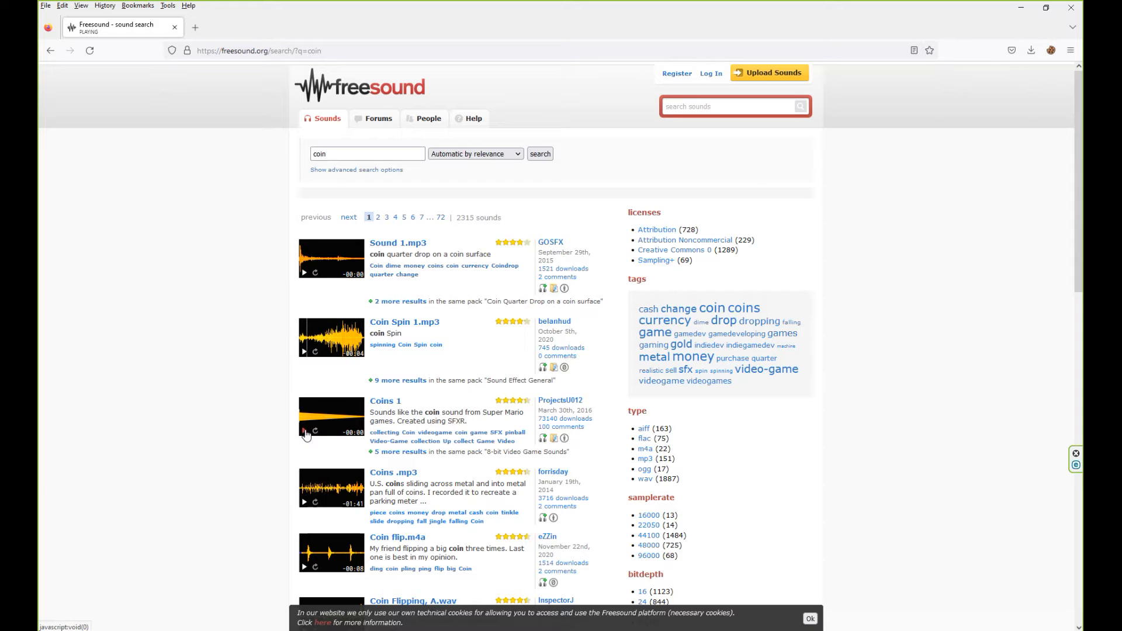
click(304, 432)
click(388, 402)
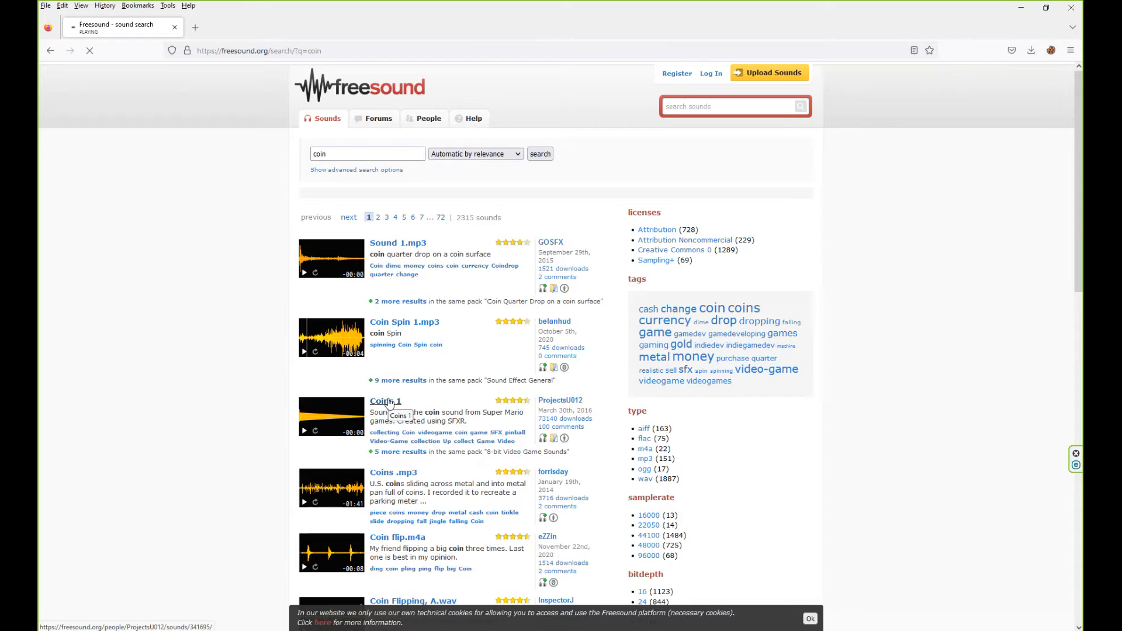
Search the Coins 1 page's HTML for ".mp3" in the browser's inspector to locate the link to the mp3 preview file.
key(F12)
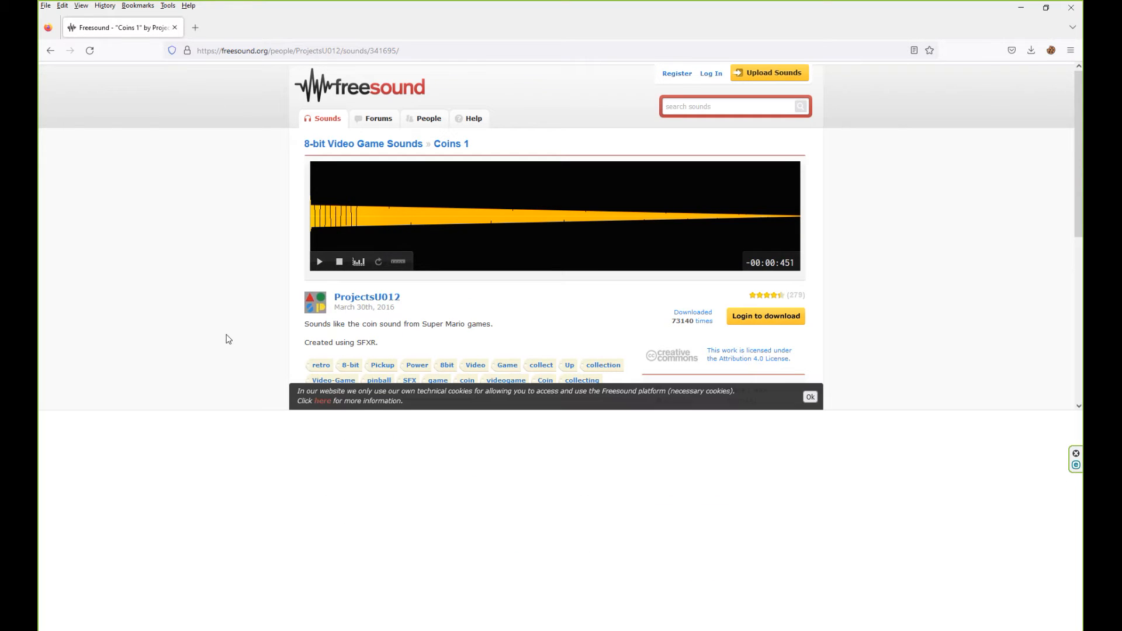
click(176, 433)
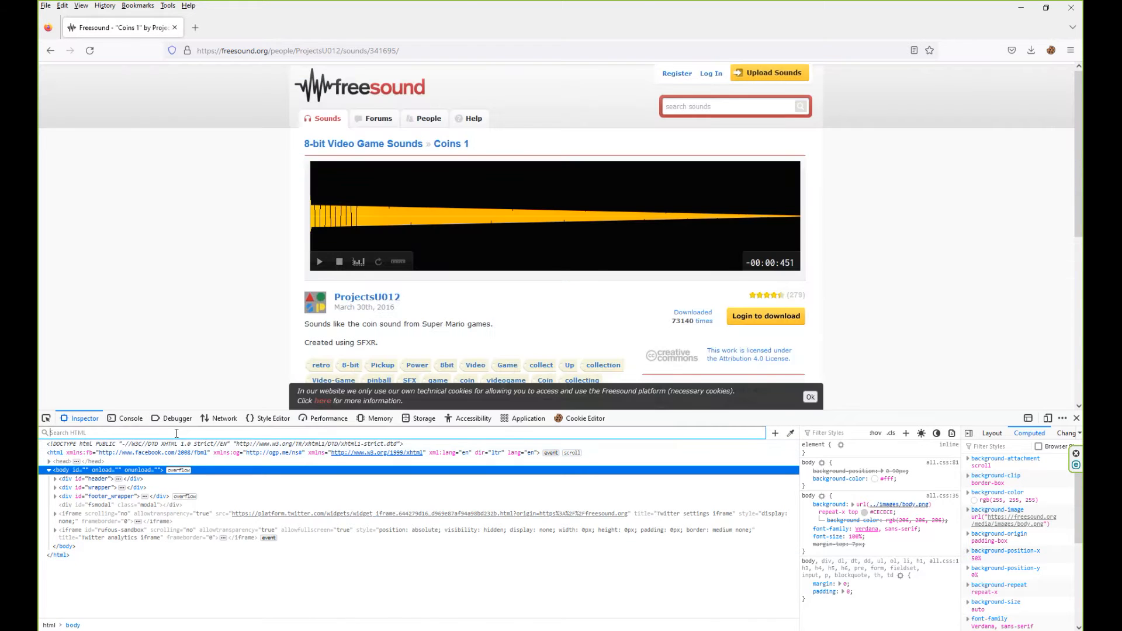
text(.mp)
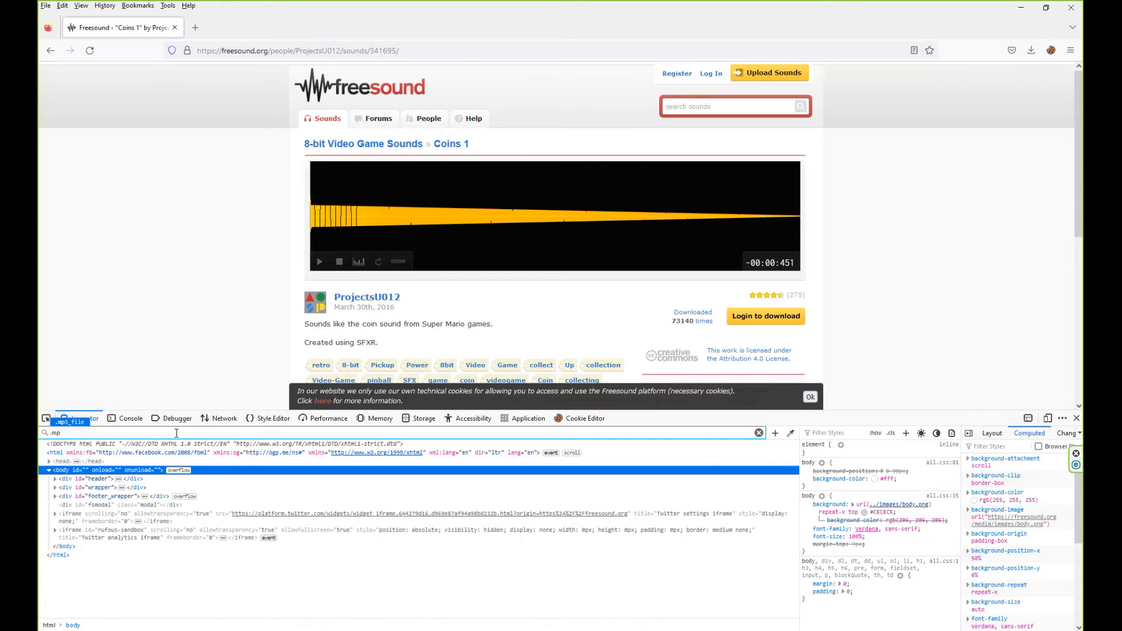
key(Return)
key(Return)
key(Return)
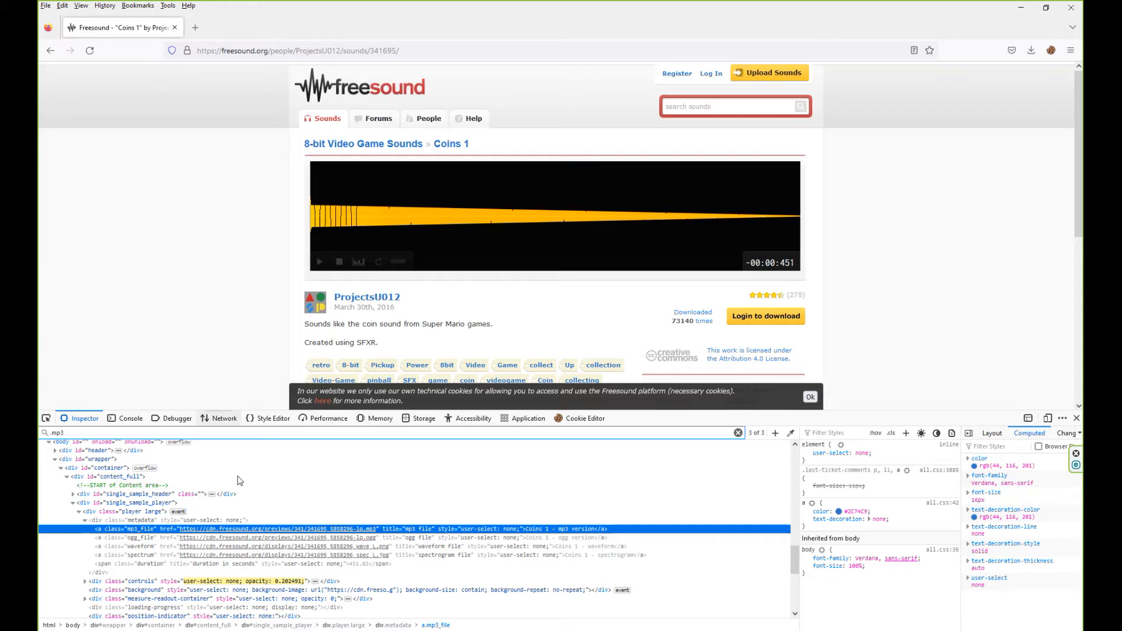
Load the preview link 341695_5858296-lq.mp3 in a new browser tab and save the file into the FirstUnityGame project's Assets folder.
click(197, 29)
text(https://cdn.freesound.org/previews/341/341695_5858296-lq.mp3)
key(Return)
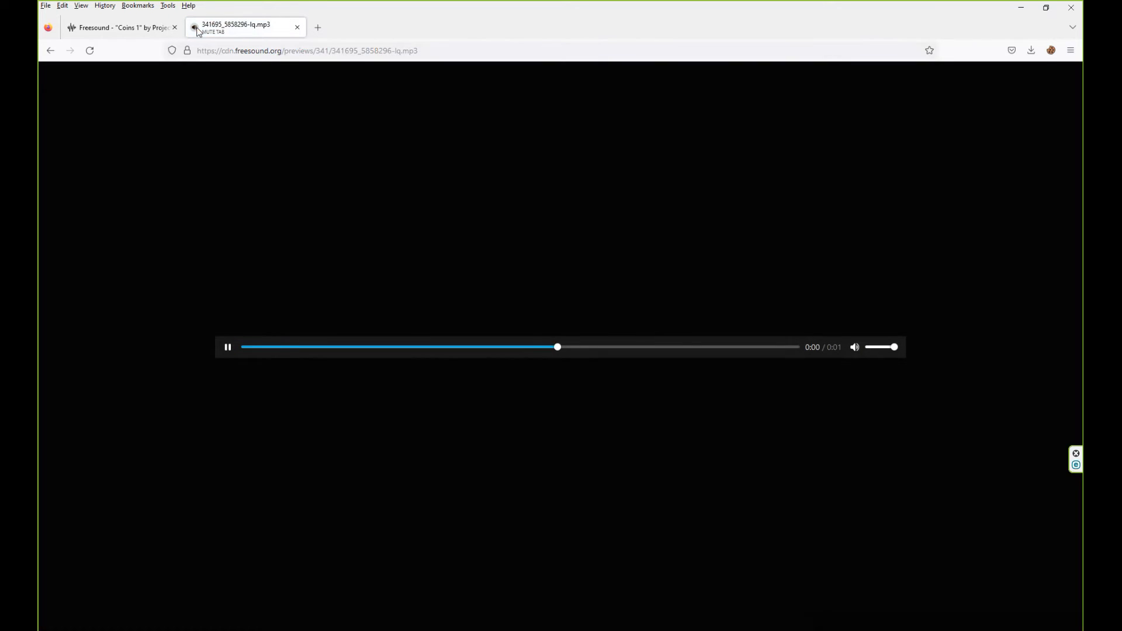
key(ctrl+s)
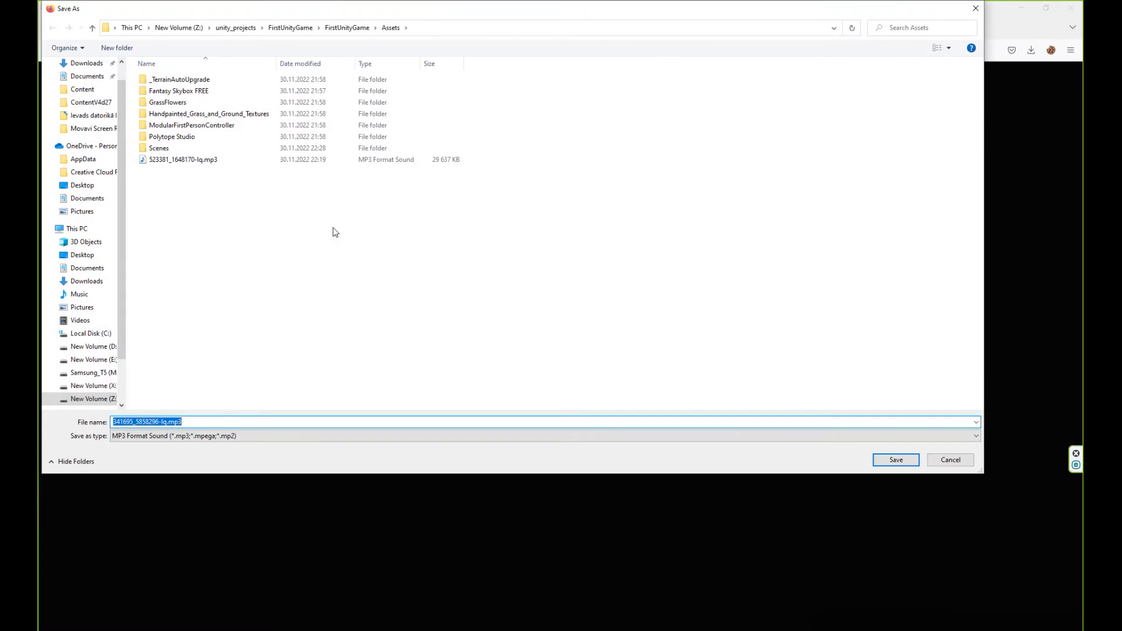
click(883, 461)
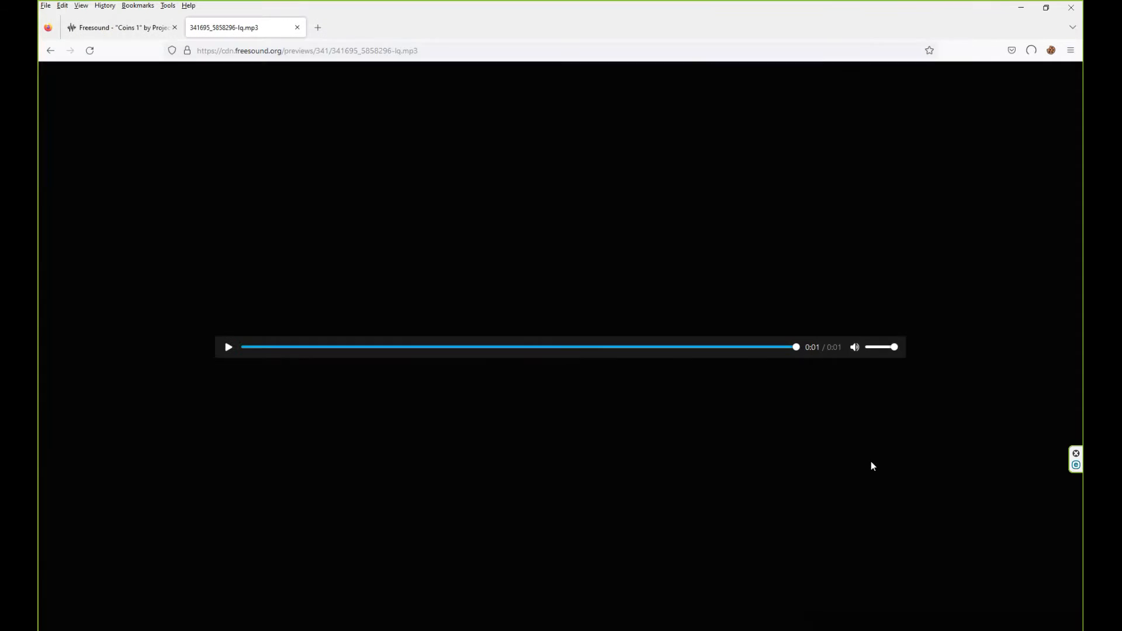
Switch to Unity and play a preview of the imported audio clip 341695_5858296-lq.
key(alt+Tab)
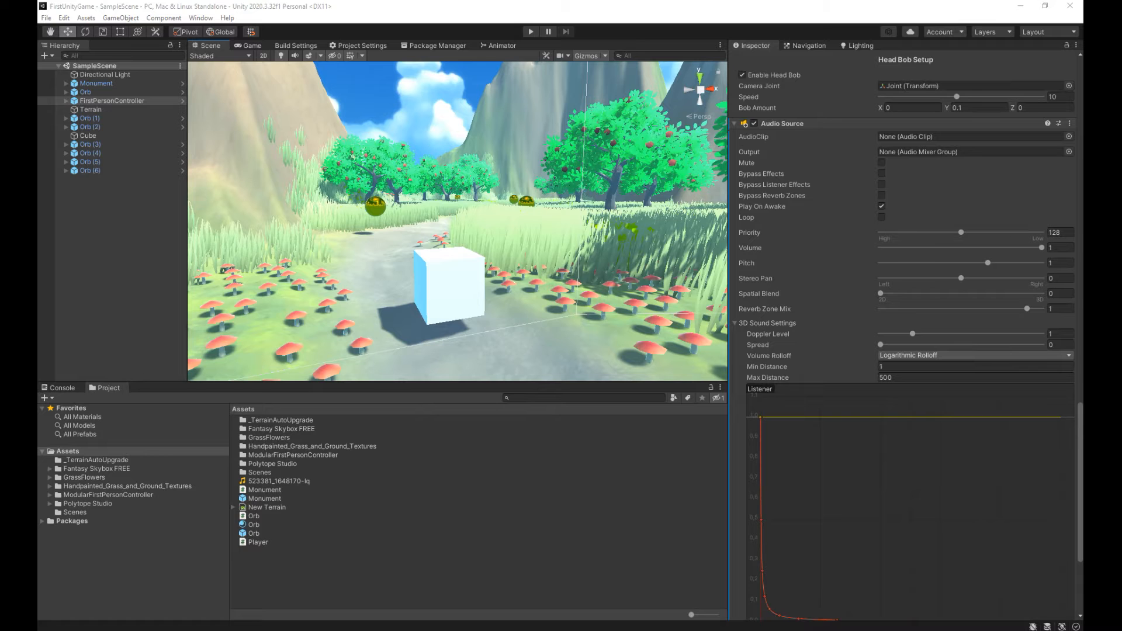
click(300, 481)
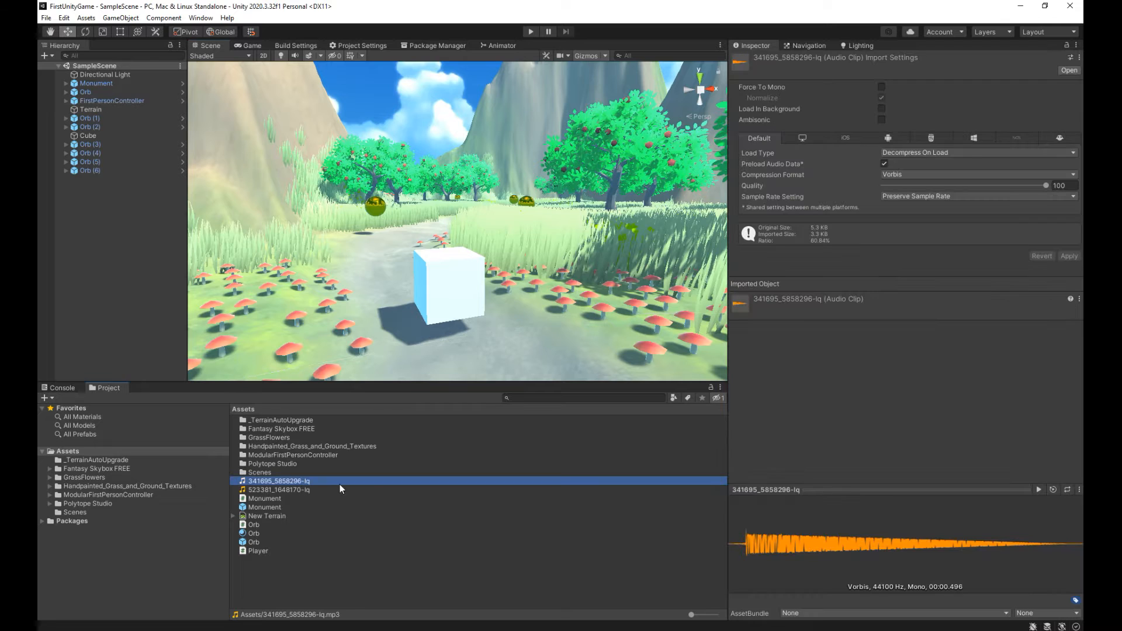
click(1043, 487)
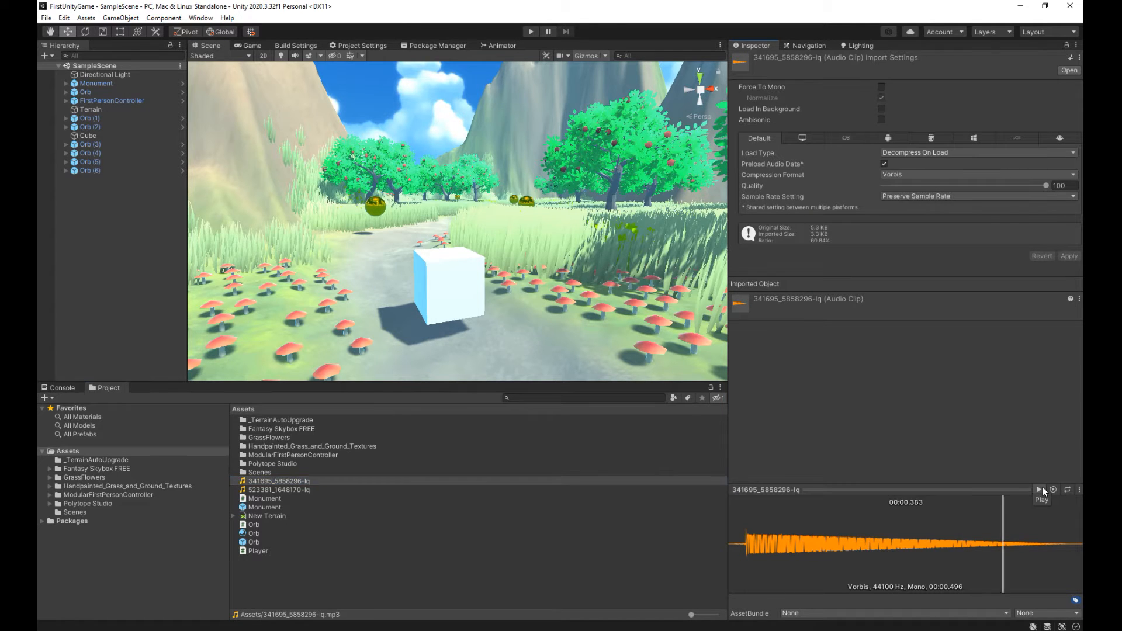
click(1041, 486)
Examine the Orb prefab asset and compare it with the orb instances placed in the scene.
click(255, 542)
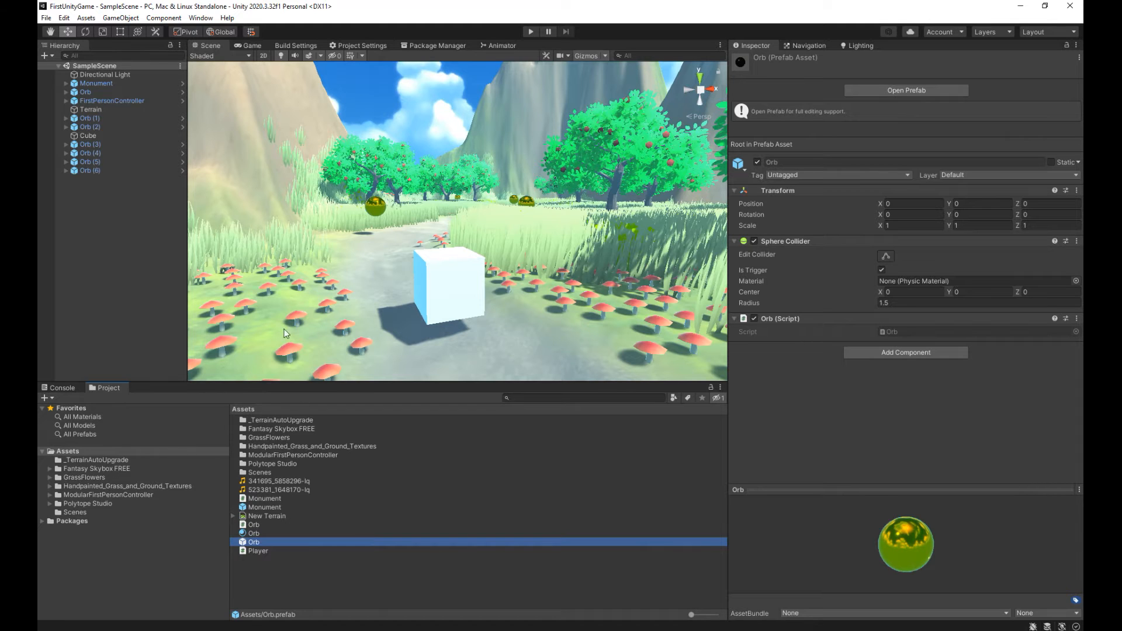
click(377, 209)
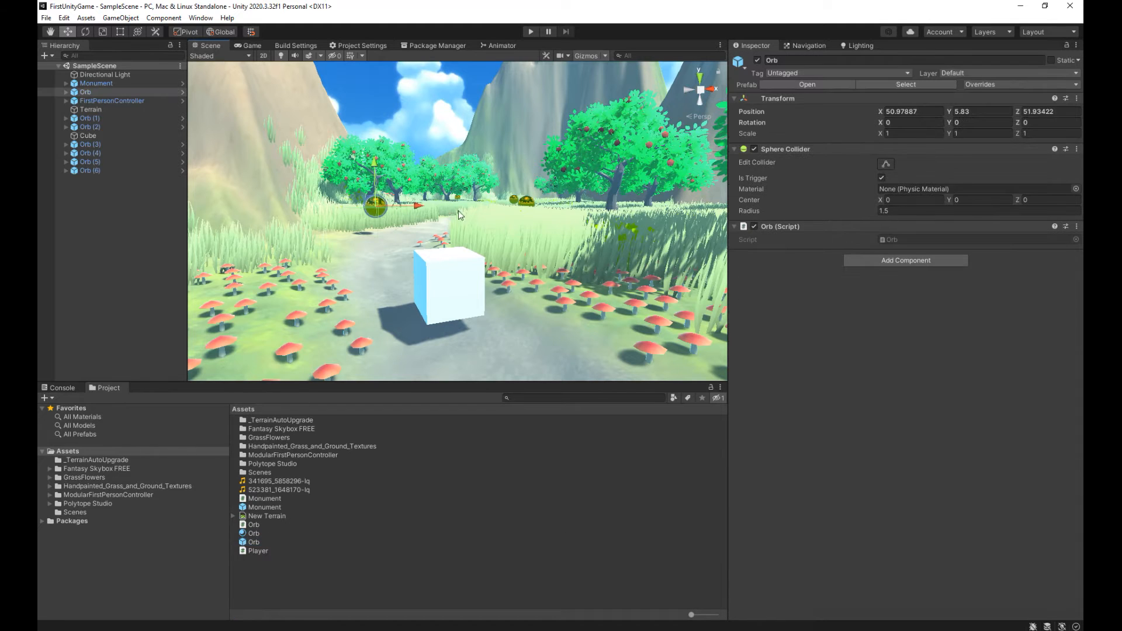
click(528, 202)
click(380, 206)
click(265, 537)
click(266, 542)
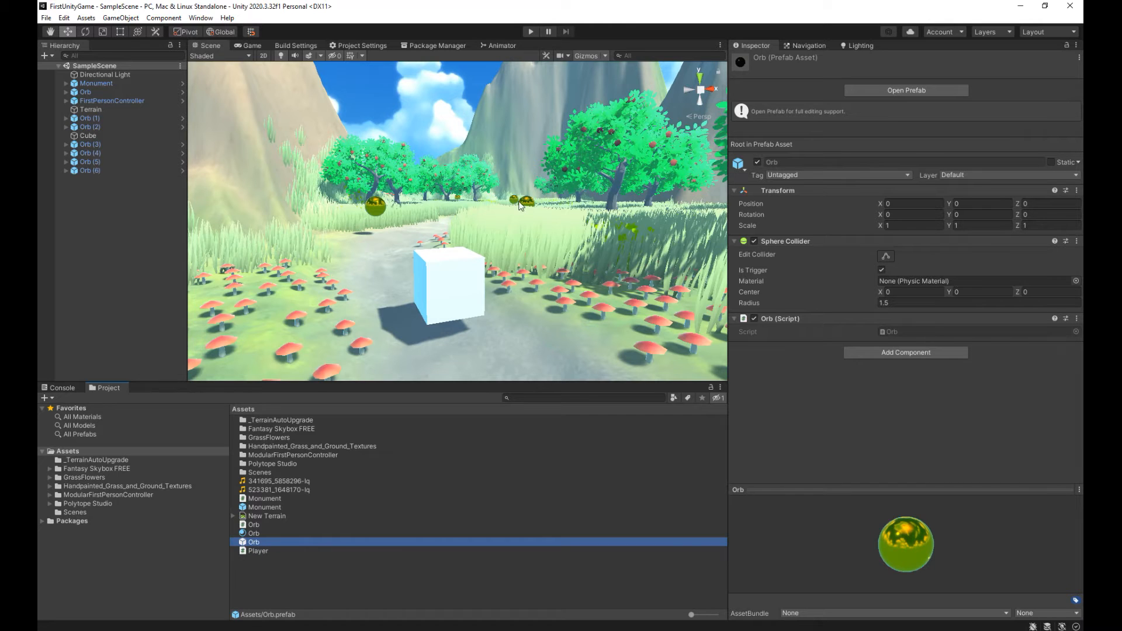
Open the Orb prefab for editing, and open its Orb script in Visual Studio.
double_click(314, 543)
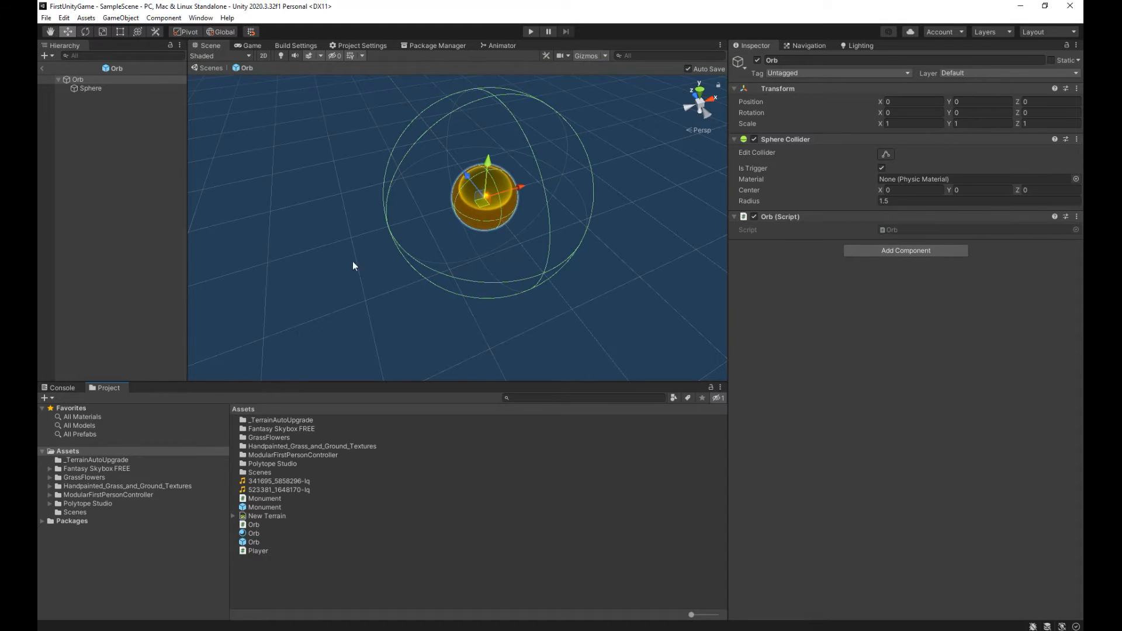
click(907, 228)
click(253, 525)
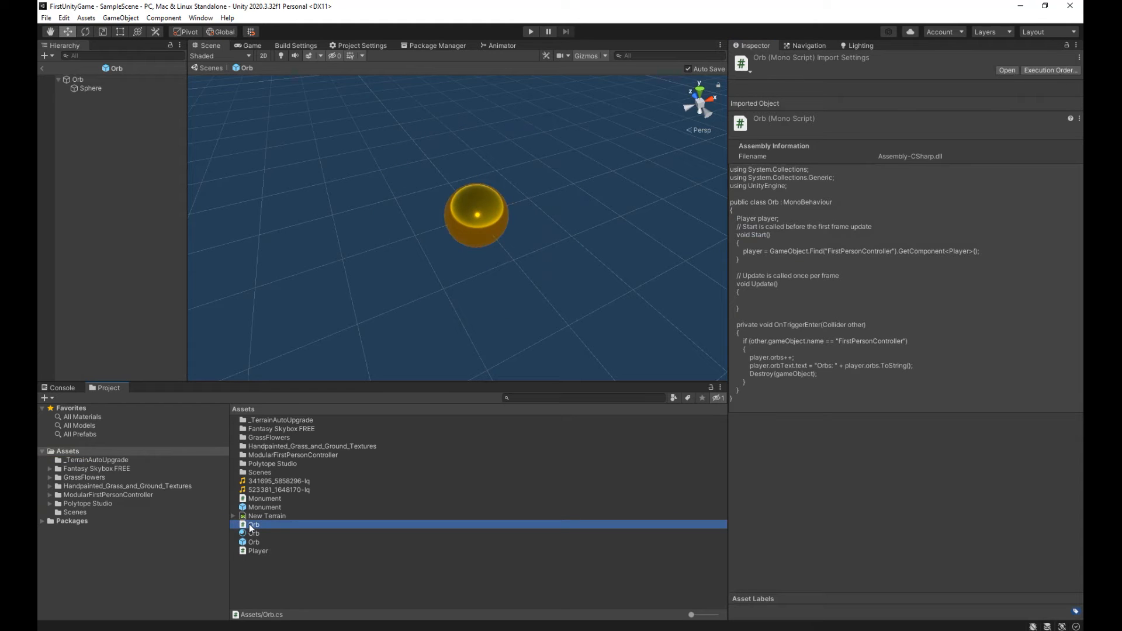
double_click(253, 525)
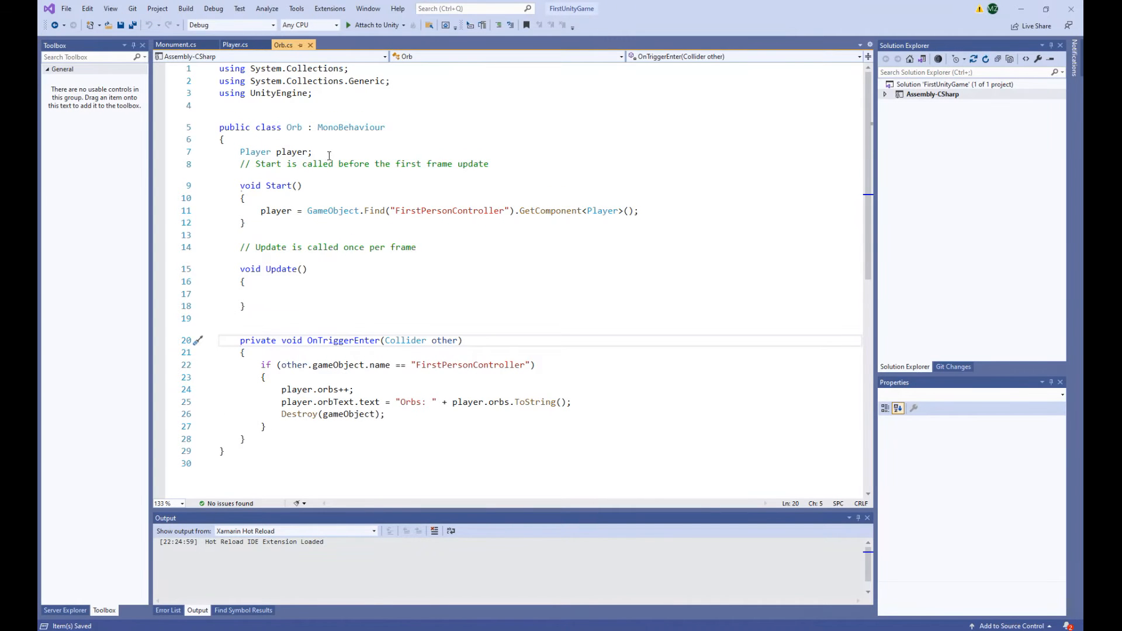
Declare a public AudioClip variable named clip below the Player player declaration in Orb.cs, and save the script.
click(348, 153)
key(Return)
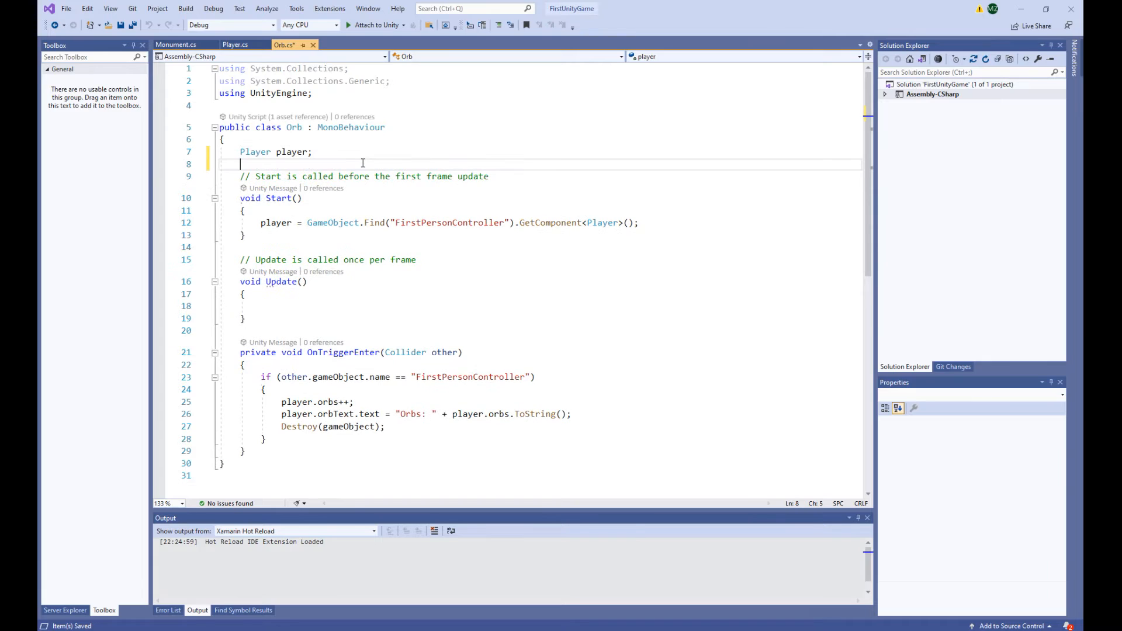
text(public AudioClip clip)
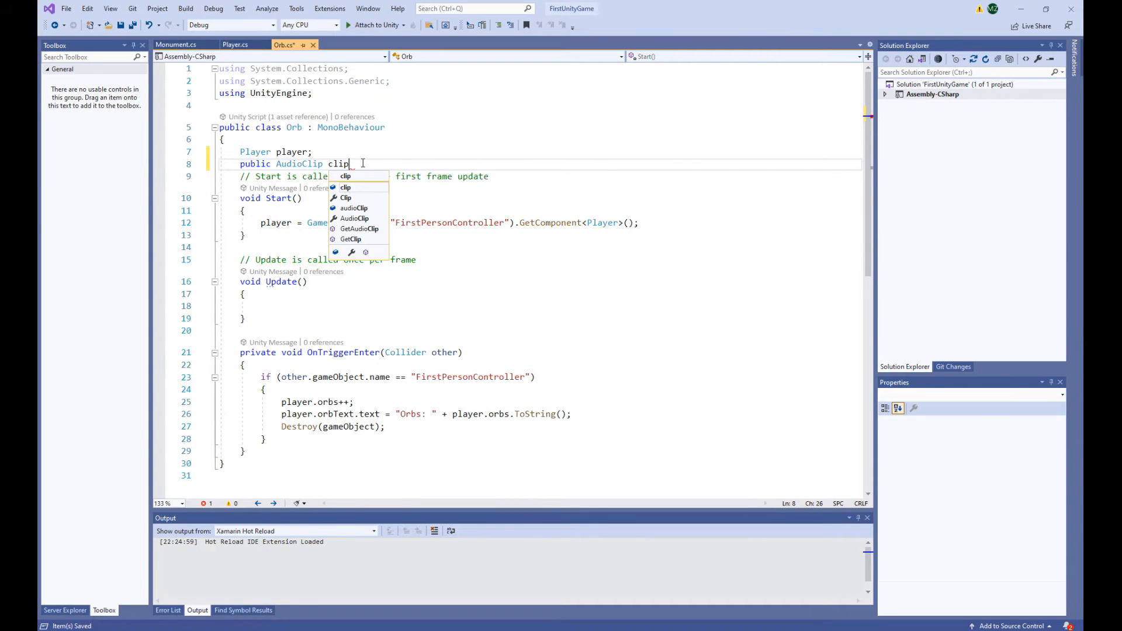
text(;)
key(ctrl+s)
Insert an empty line after the player.orbText.text assignment inside the if block of OnTriggerEnter.
click(579, 415)
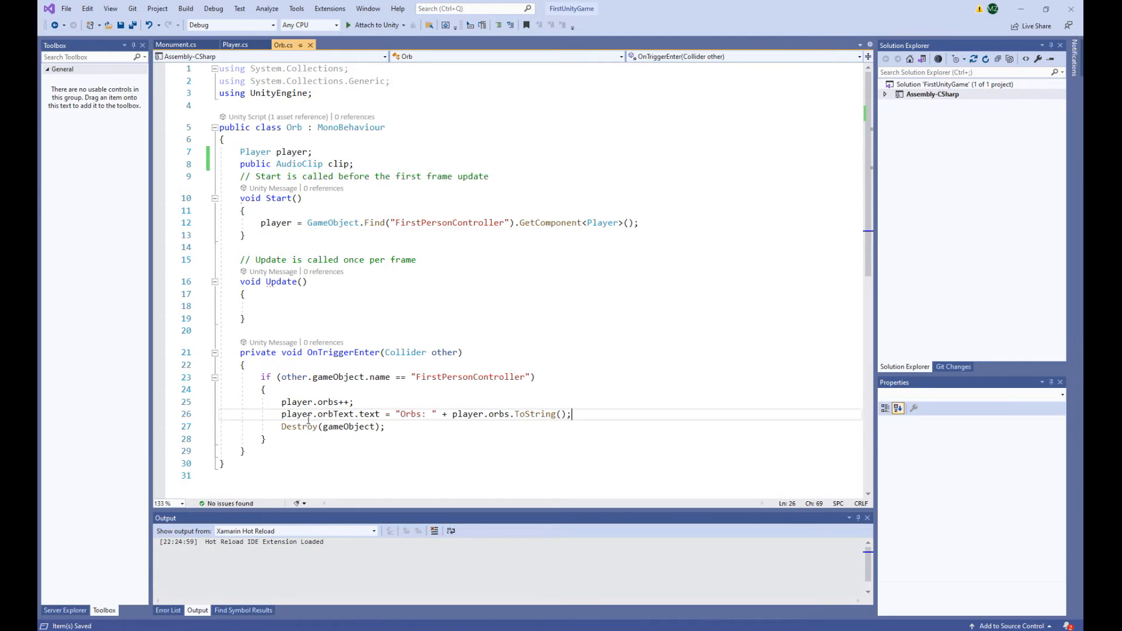
drag(282, 402, 354, 402)
drag(587, 413, 282, 402)
click(580, 413)
key(Return)
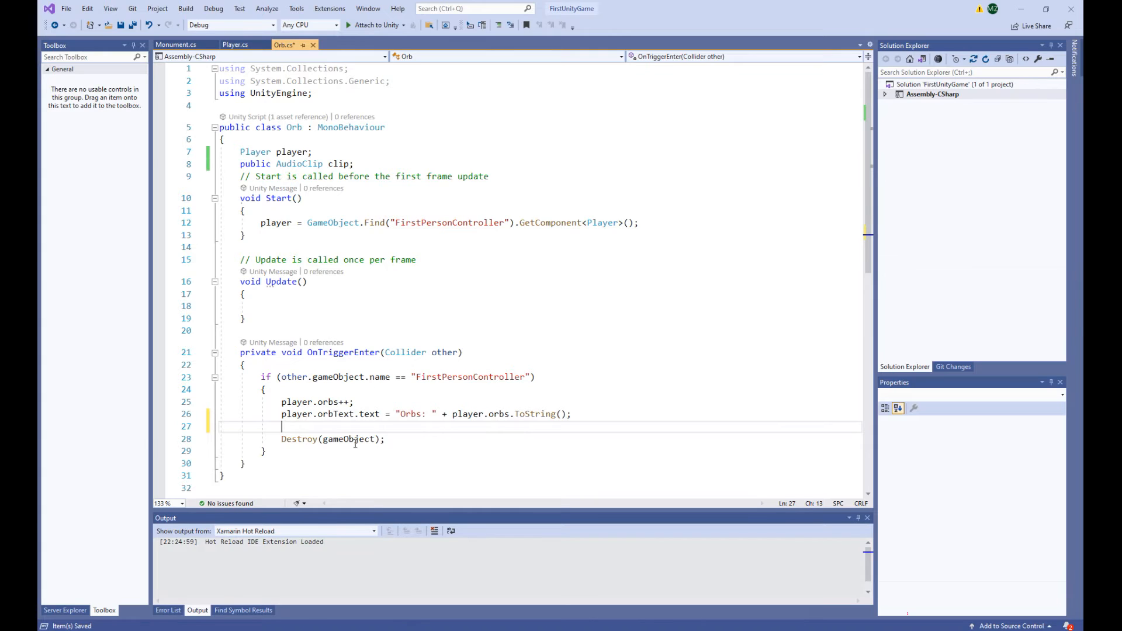
Add a player.audioSource.PlayOneShot(); call on the empty line above Destroy(gameObject) in OnTriggerEnter.
double_click(298, 413)
key(ctrl+c)
click(282, 427)
key(ctrl+v)
text(.a)
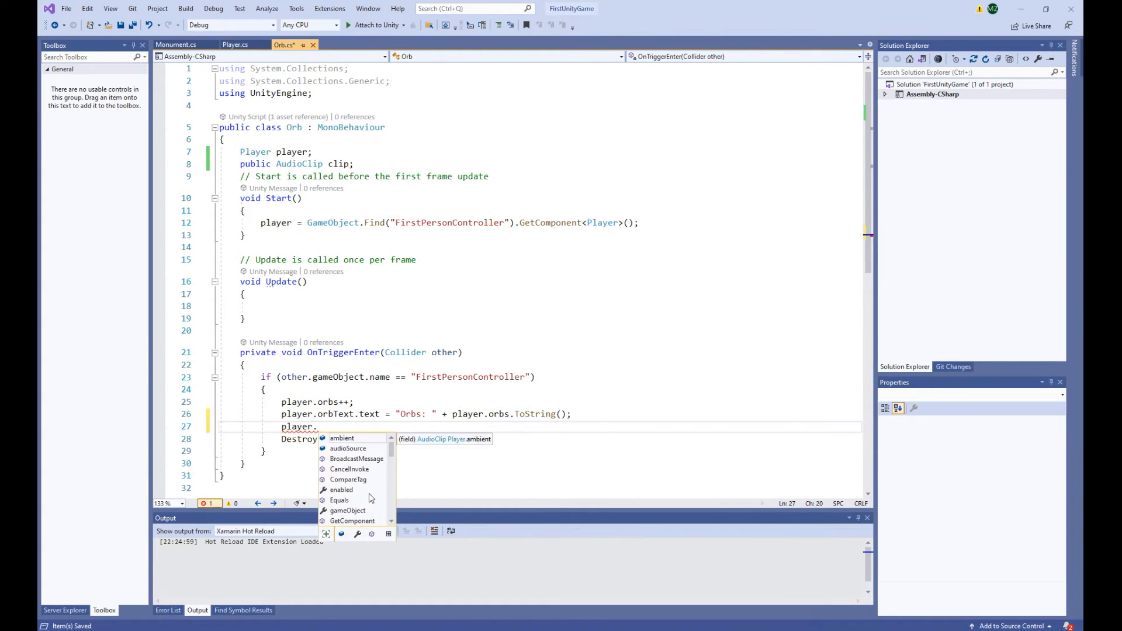
key(Down)
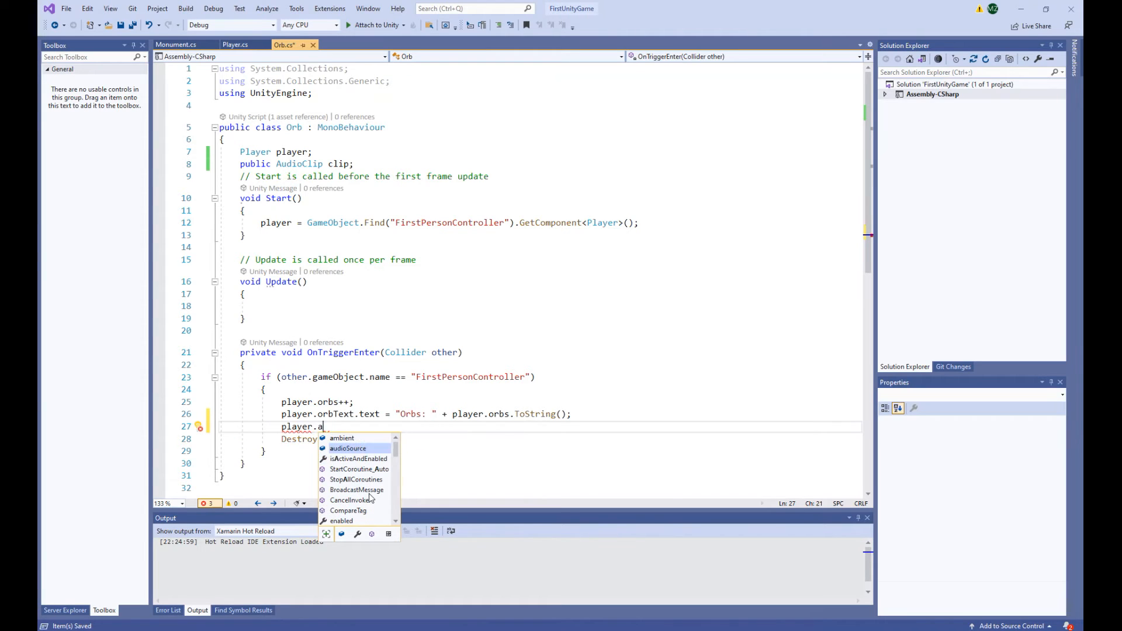
key(Tab)
text(.)
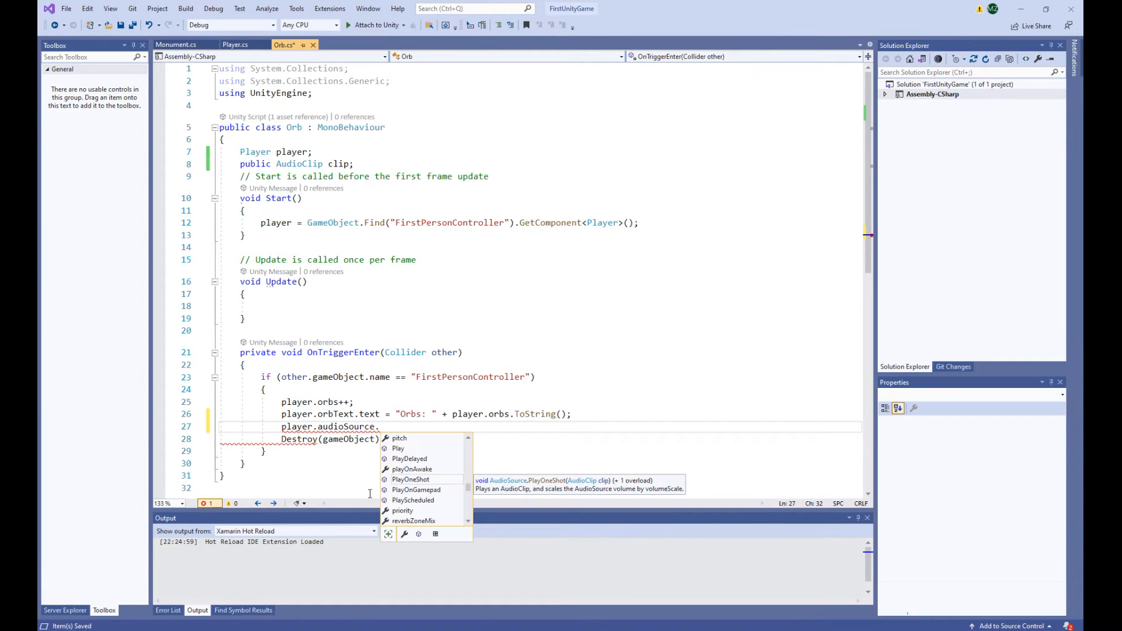
text(play)
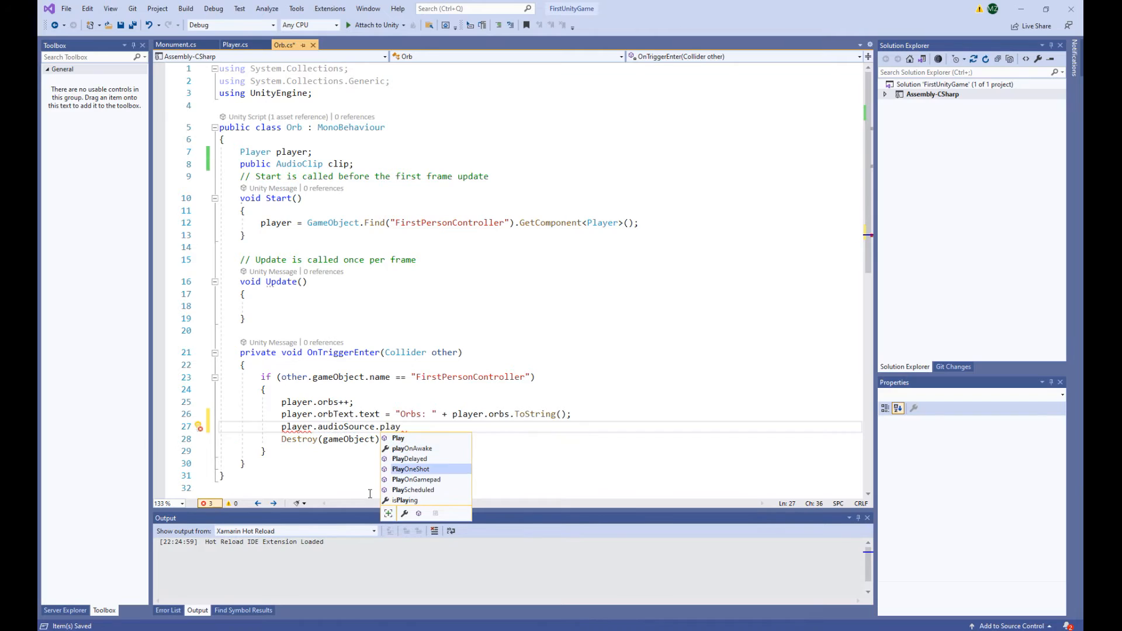
key(Tab)
text(();)
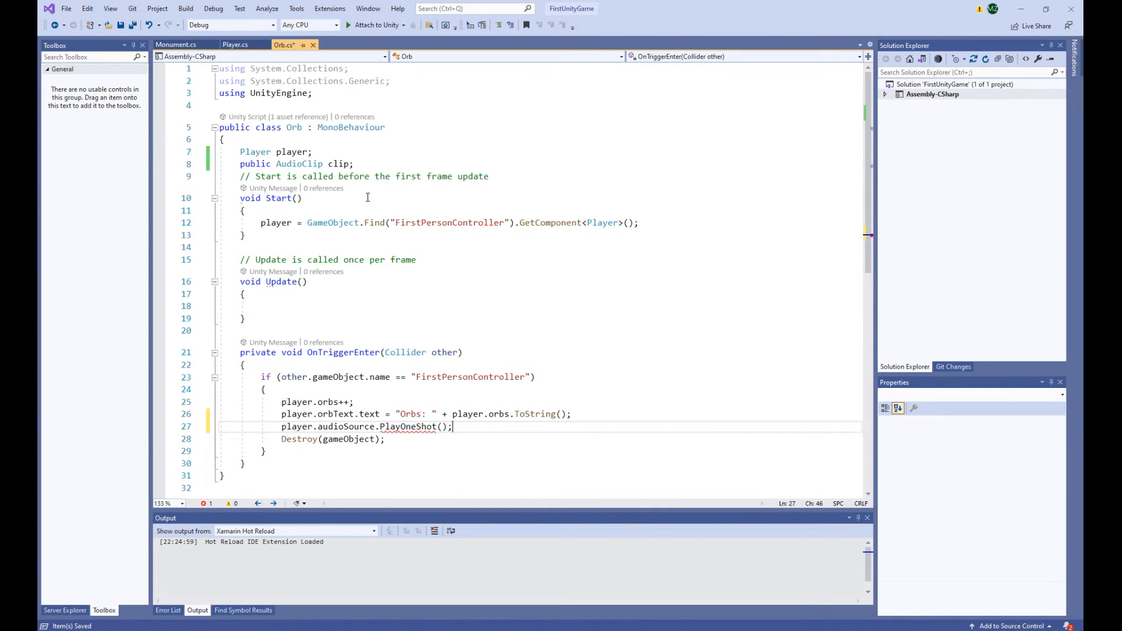
Pass the clip variable as the argument of the PlayOneShot call and save Orb.cs.
double_click(340, 165)
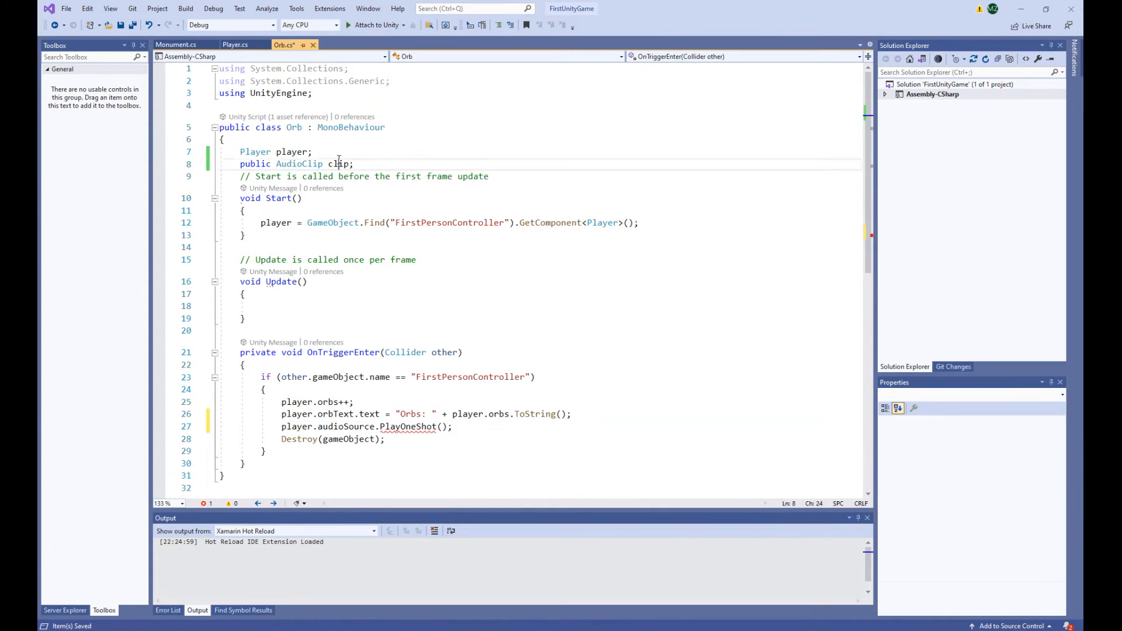
click(438, 427)
key(Right)
key(ctrl+v)
key(End)
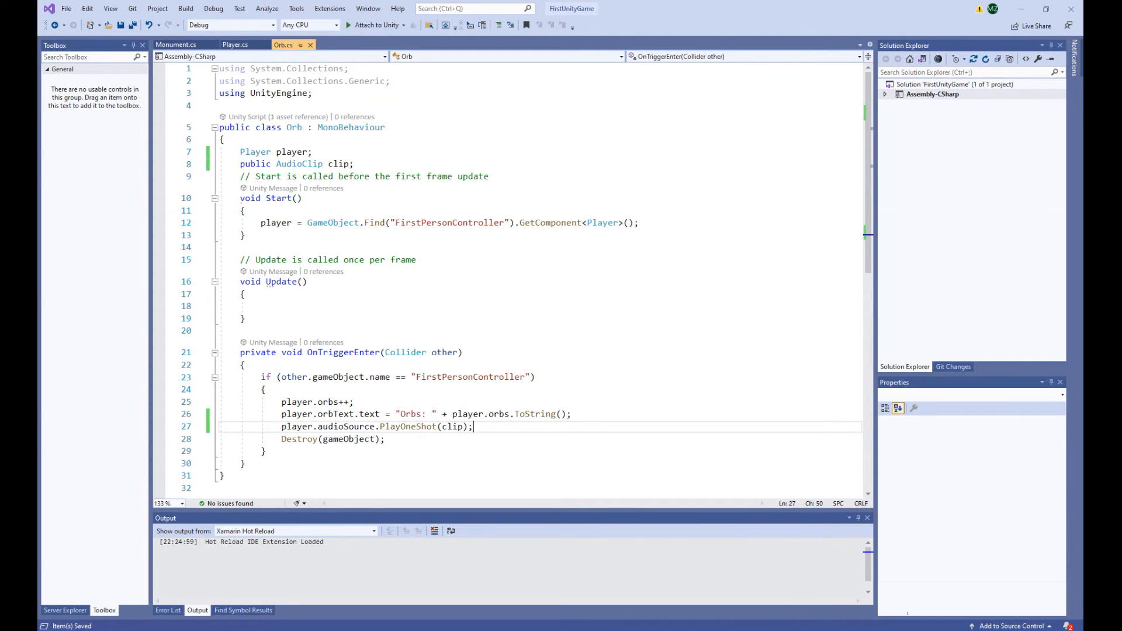
Switch to Unity and assign the 341695_5858296-lq audio file as the Clip of the Orb prefab's Orb script.
mouse_move(789, 628)
click(808, 576)
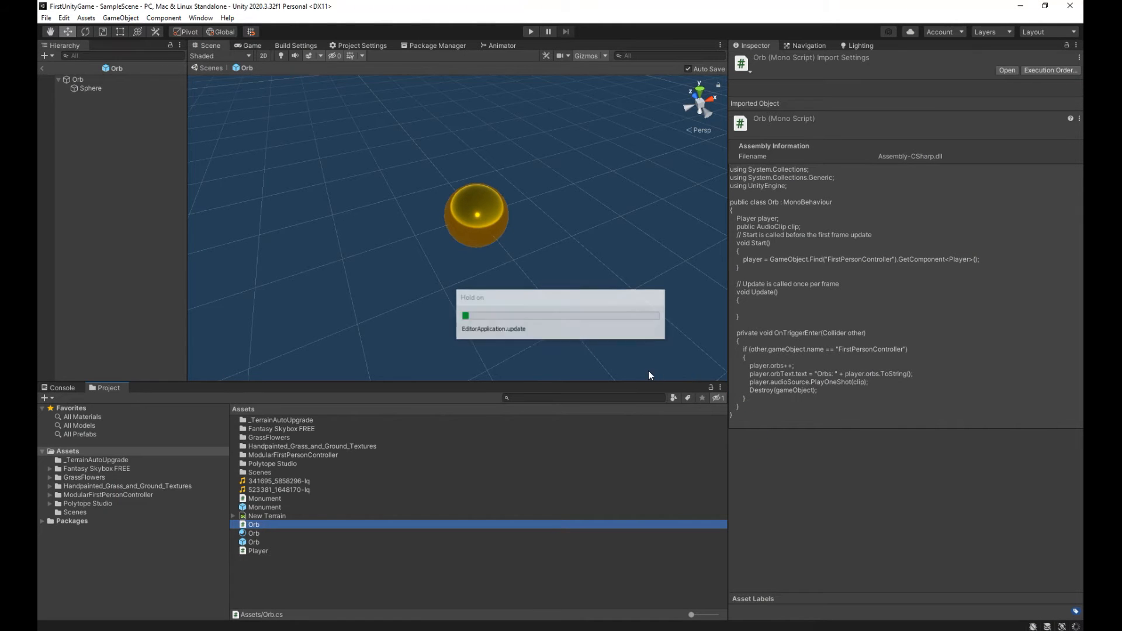
click(121, 82)
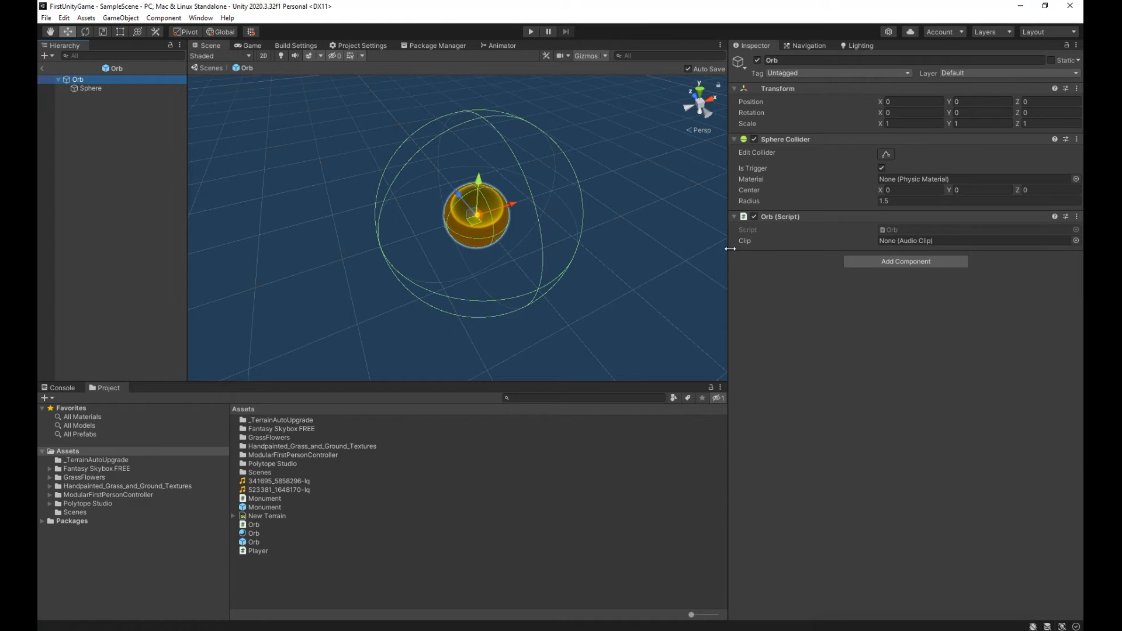
drag(283, 480, 907, 238)
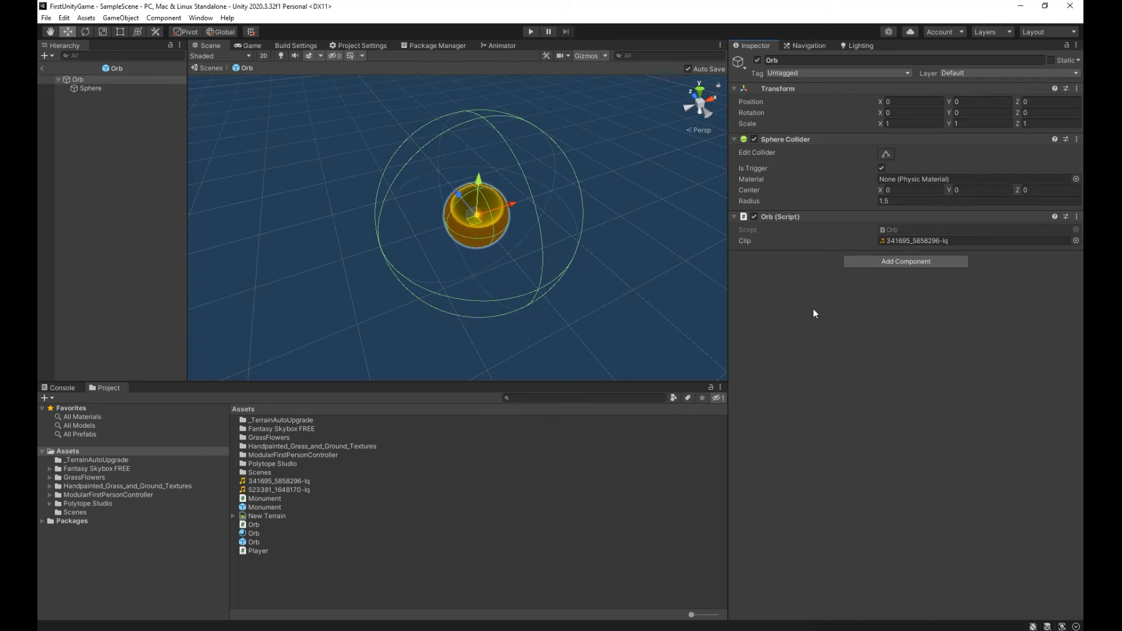
Leave the Orb prefab editing mode and save SampleScene.
click(44, 68)
click(47, 20)
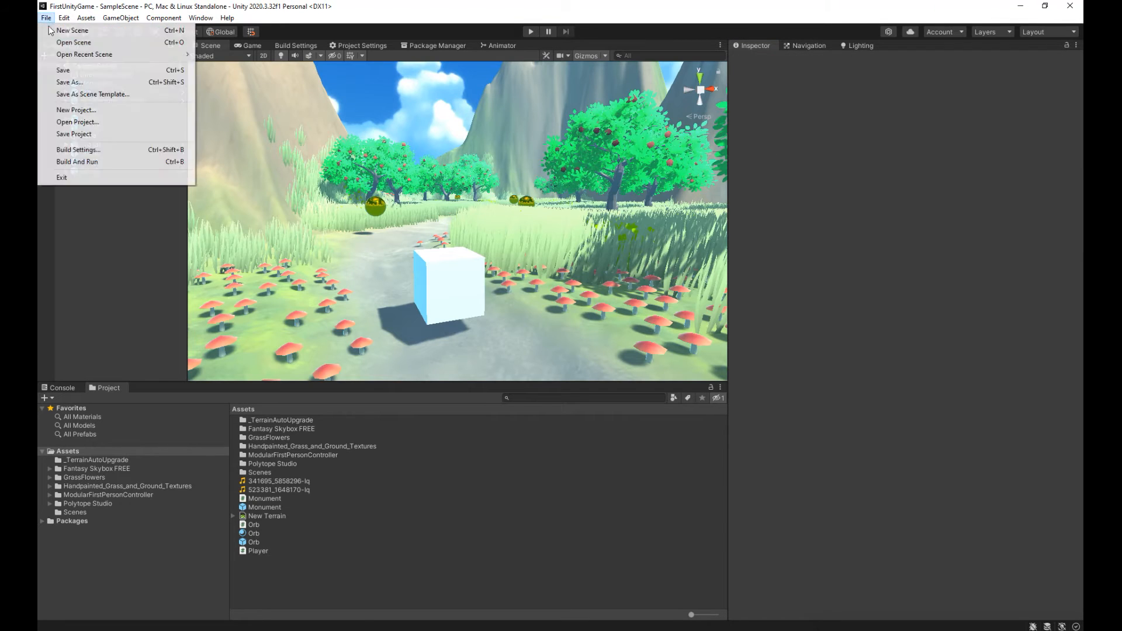
click(63, 70)
Play-test the game by collecting all the orbs along the path and walking up to the monument, and stop the game.
click(524, 32)
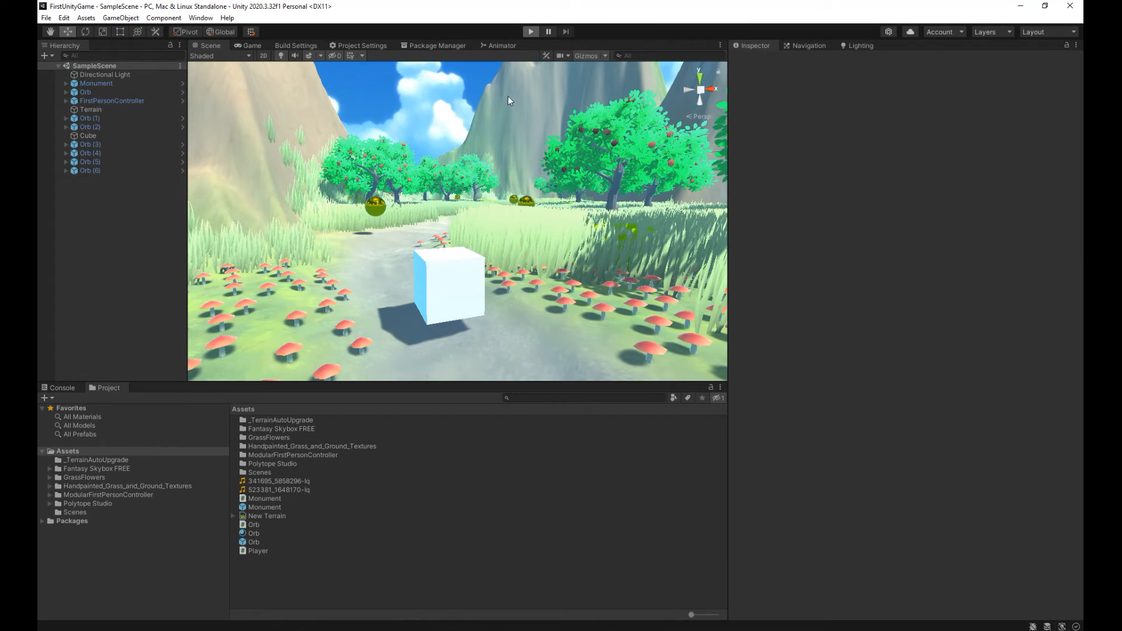
key(w)
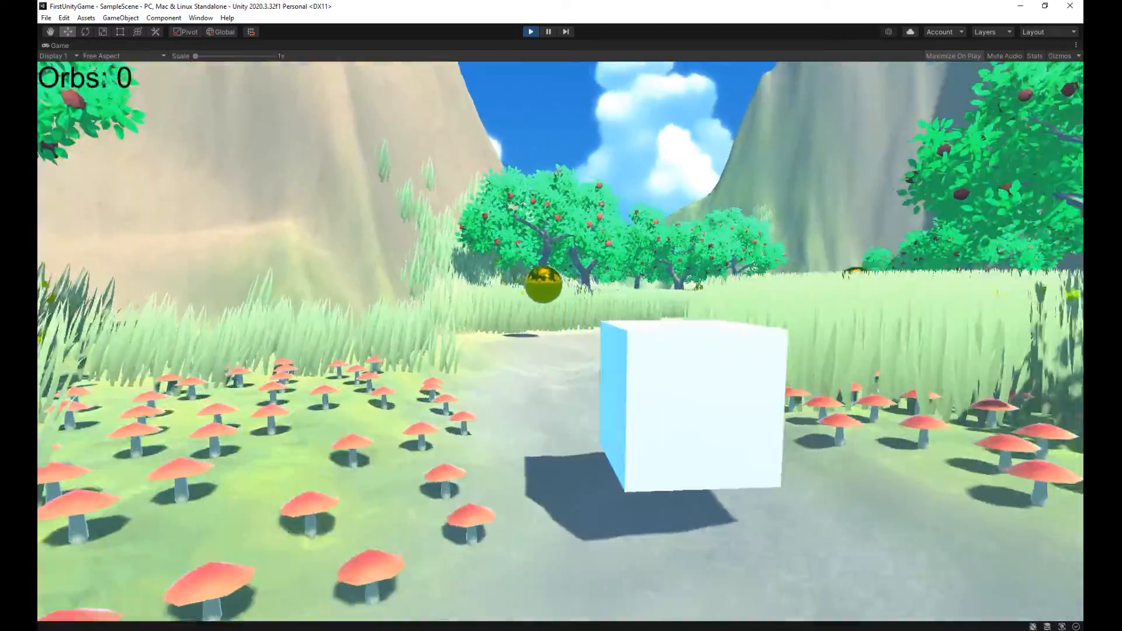
key(w)
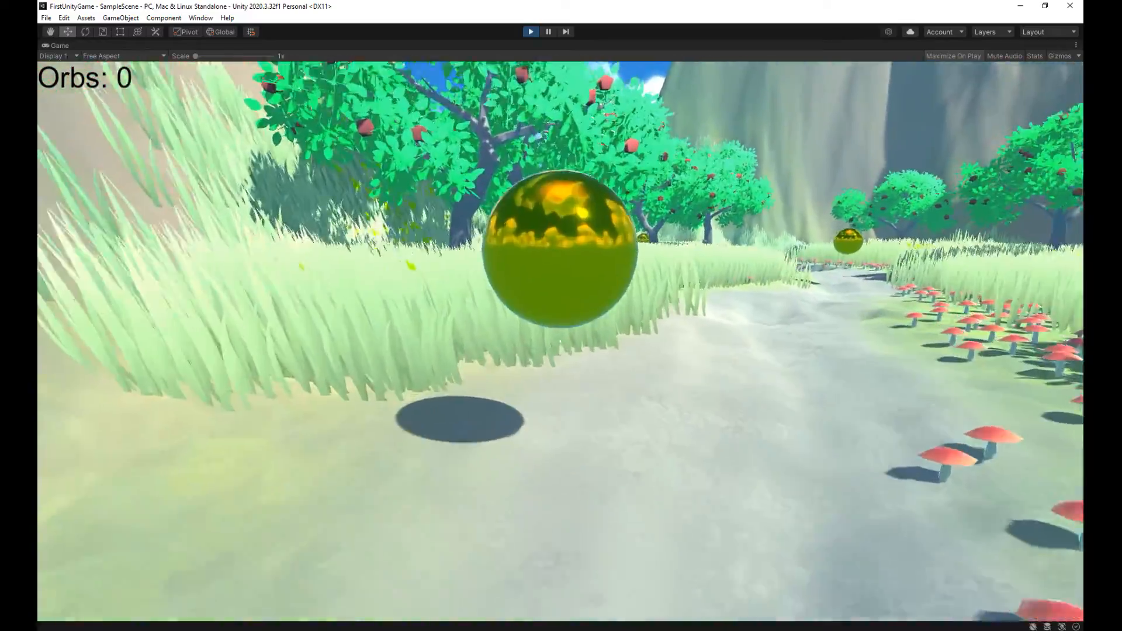
key(w)
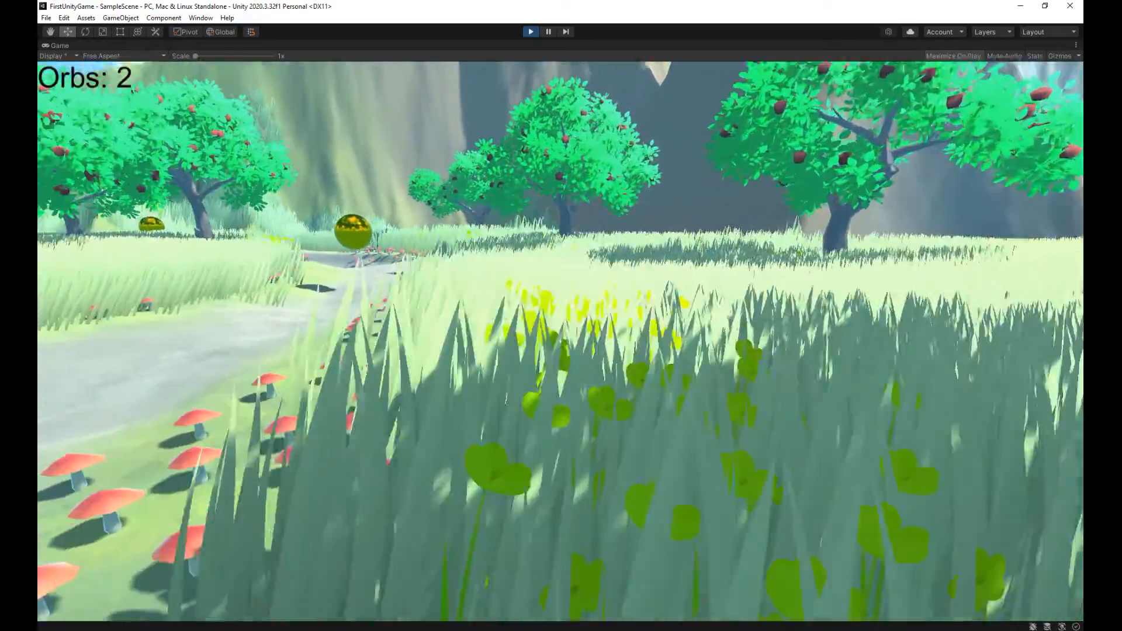
key(w)
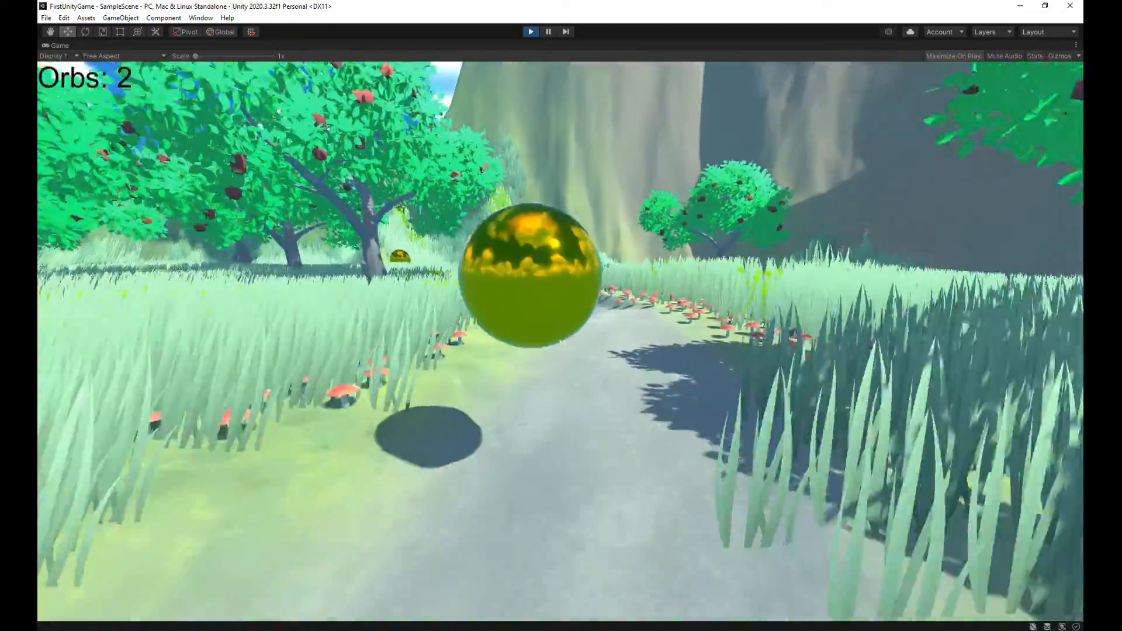
key(w)
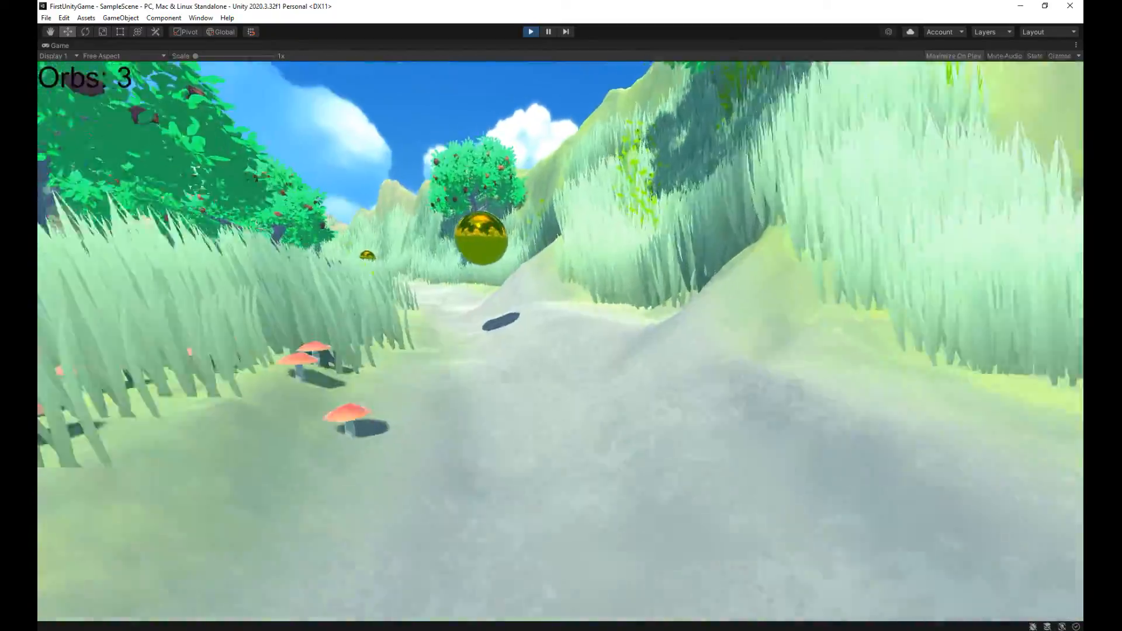
key(w)
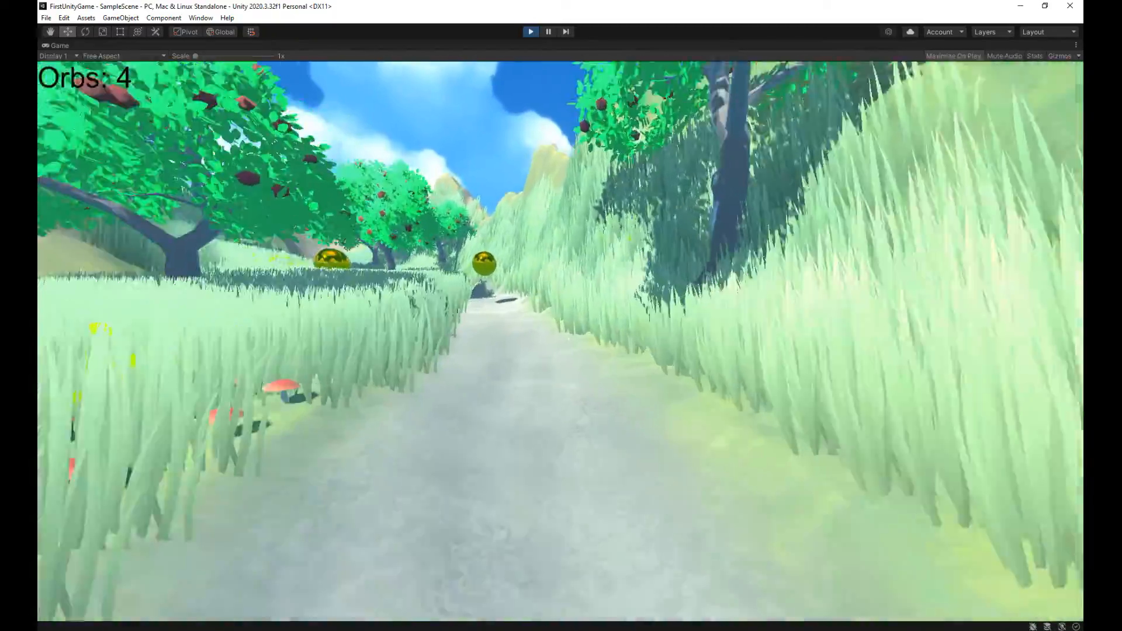
key(w)
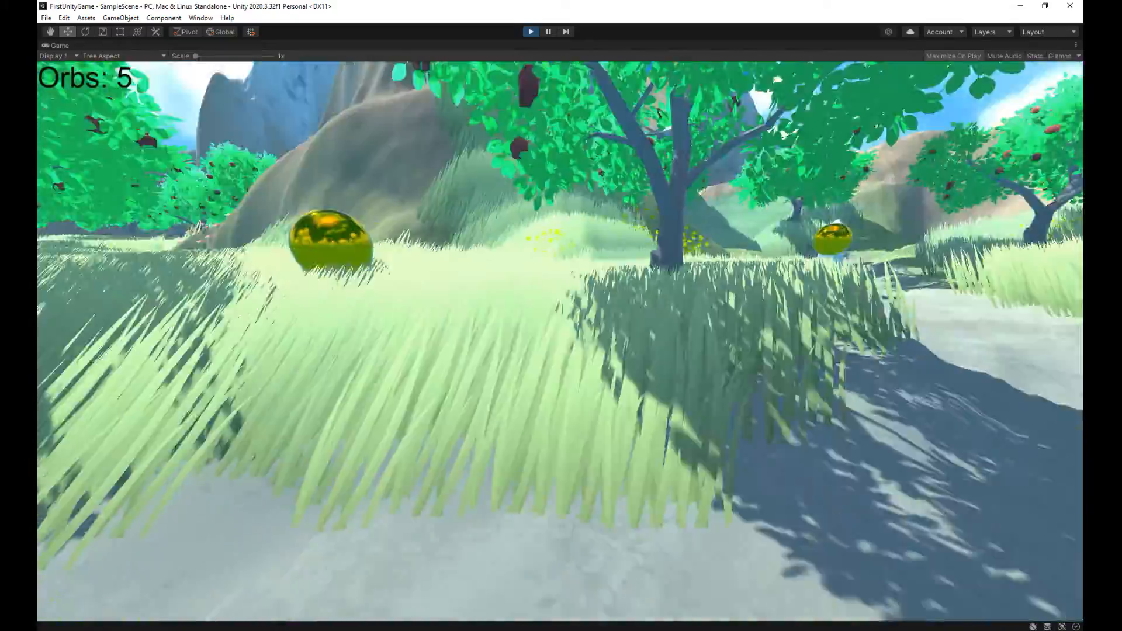
key(w)
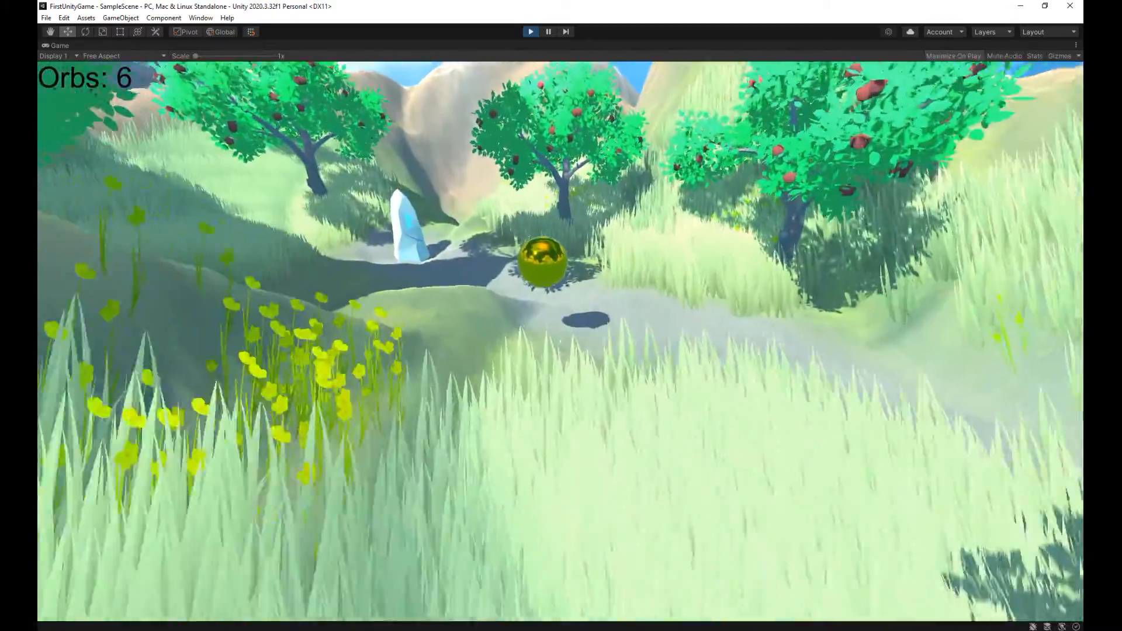
key(w)
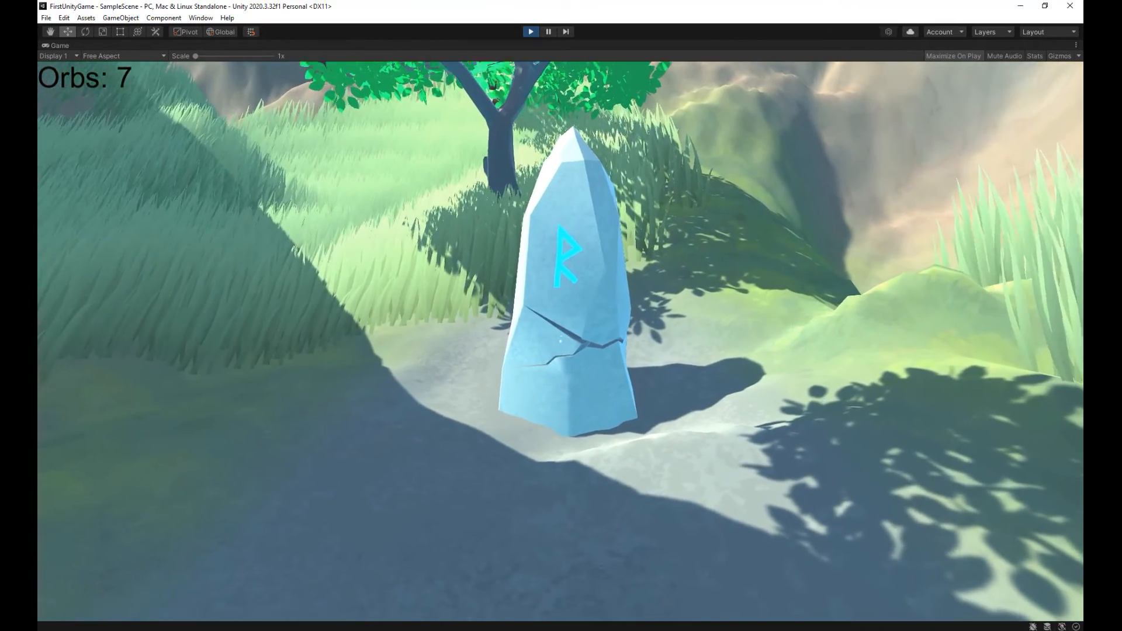
key(w)
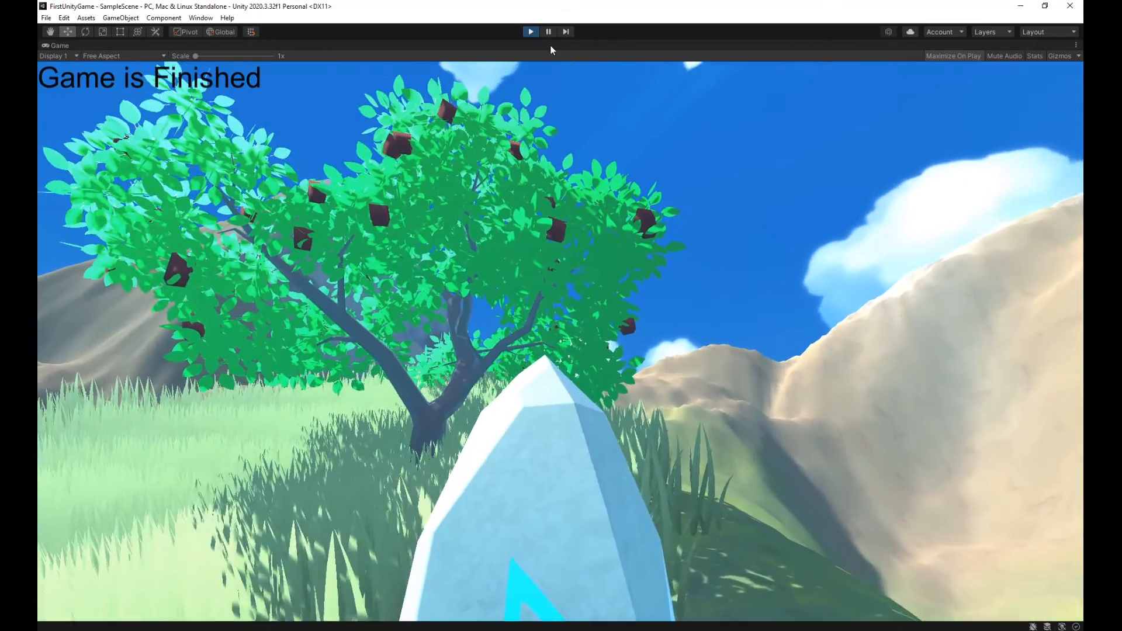
click(530, 32)
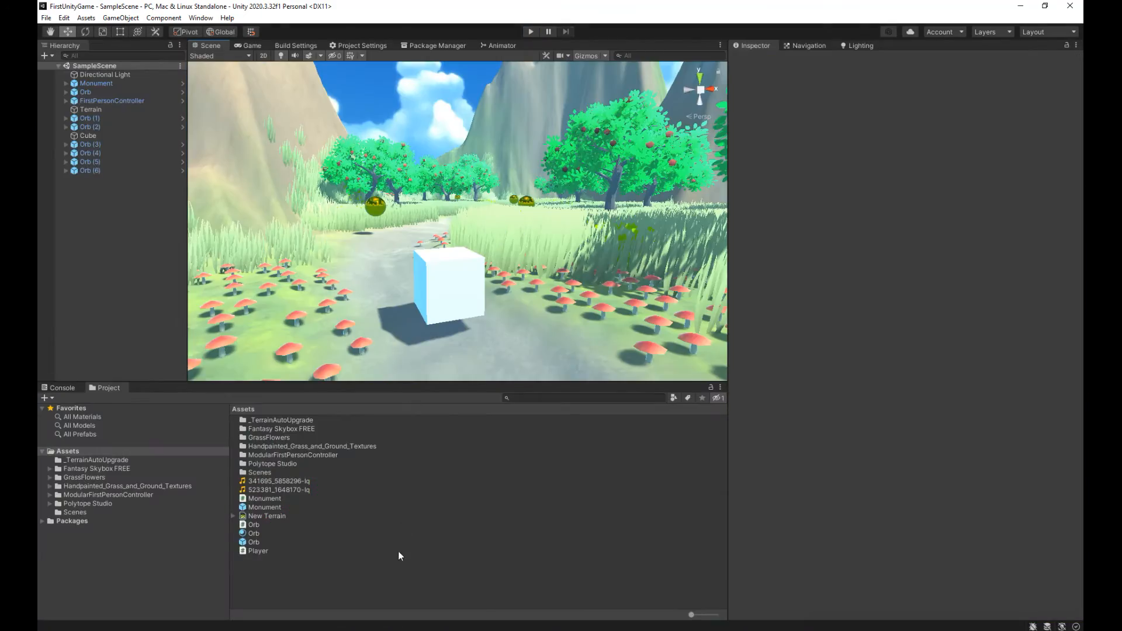
Switch to Firefox, close the coin sound's mp3 tab, and search Freesound for "success".
key(alt+Tab)
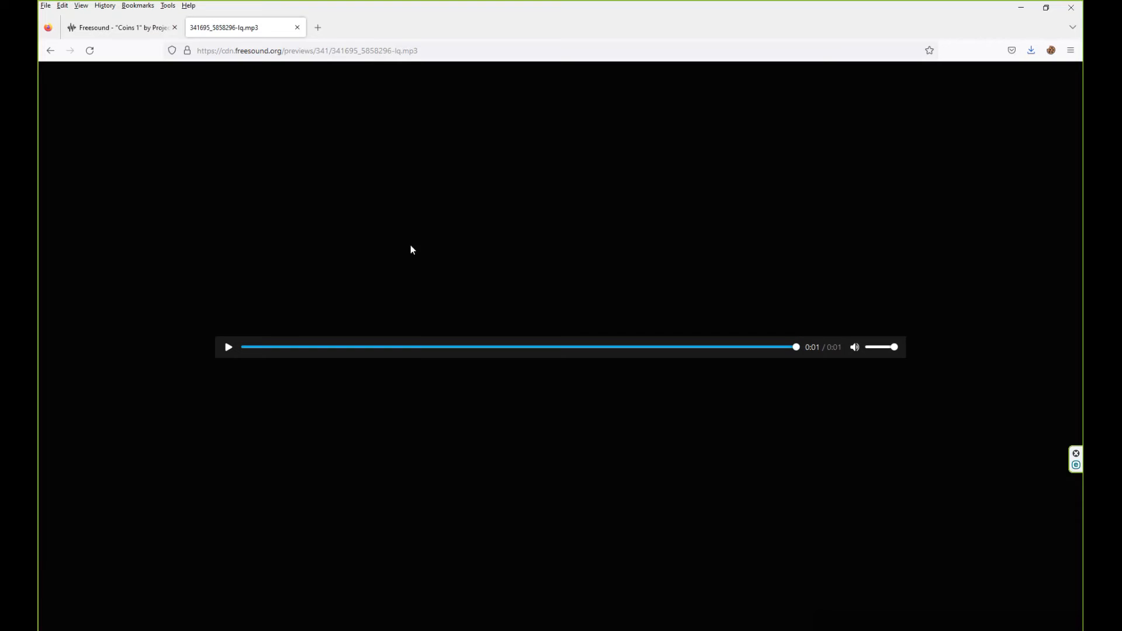
click(296, 29)
click(763, 107)
text(success)
key(Return)
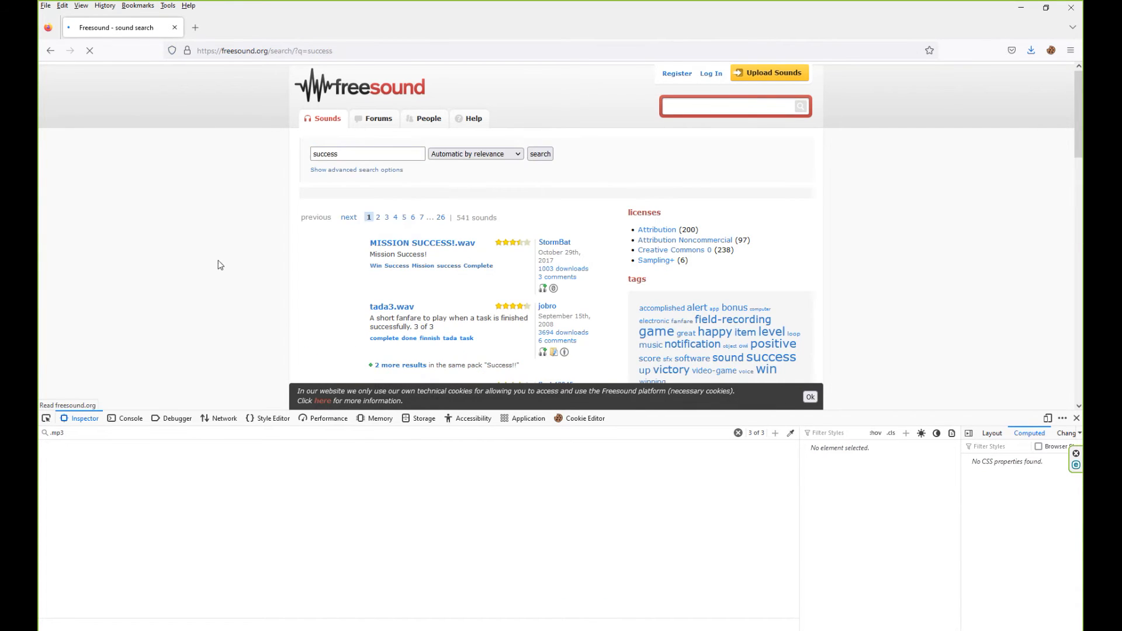
Preview the MISSION SUCCESS!.wav sound in the search results and open its page.
scroll(222, 248, down, 3)
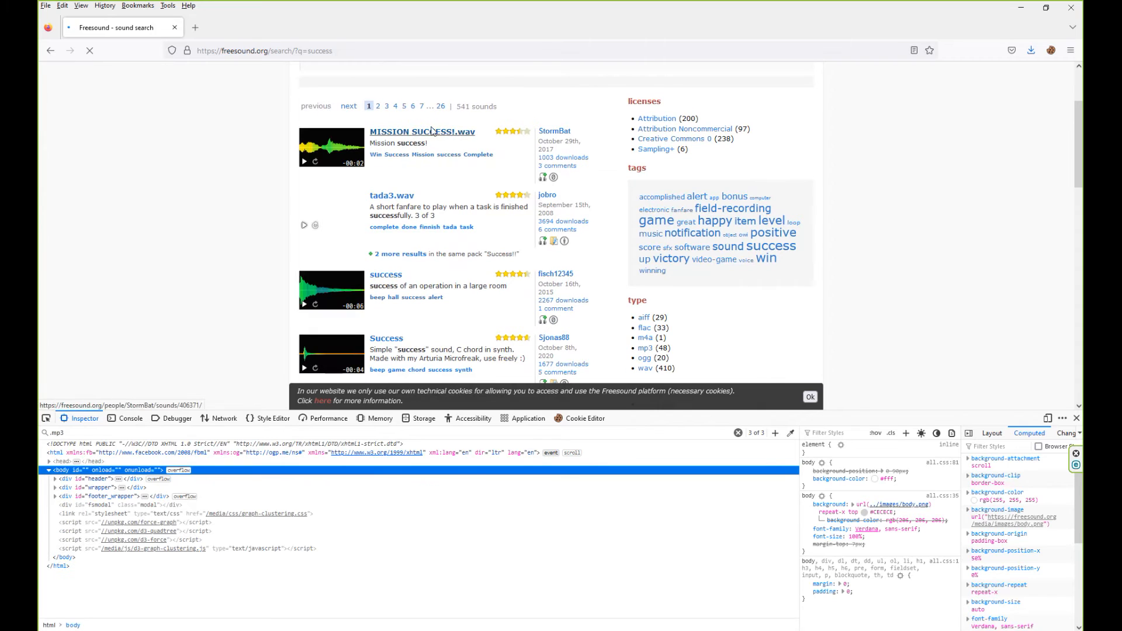
click(303, 161)
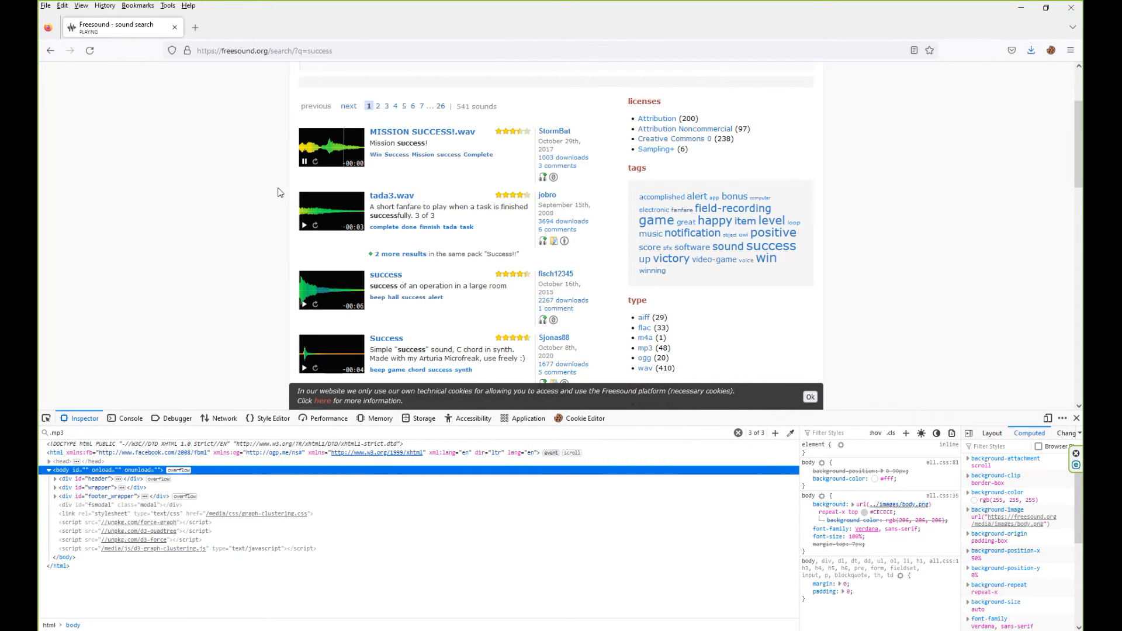
click(392, 135)
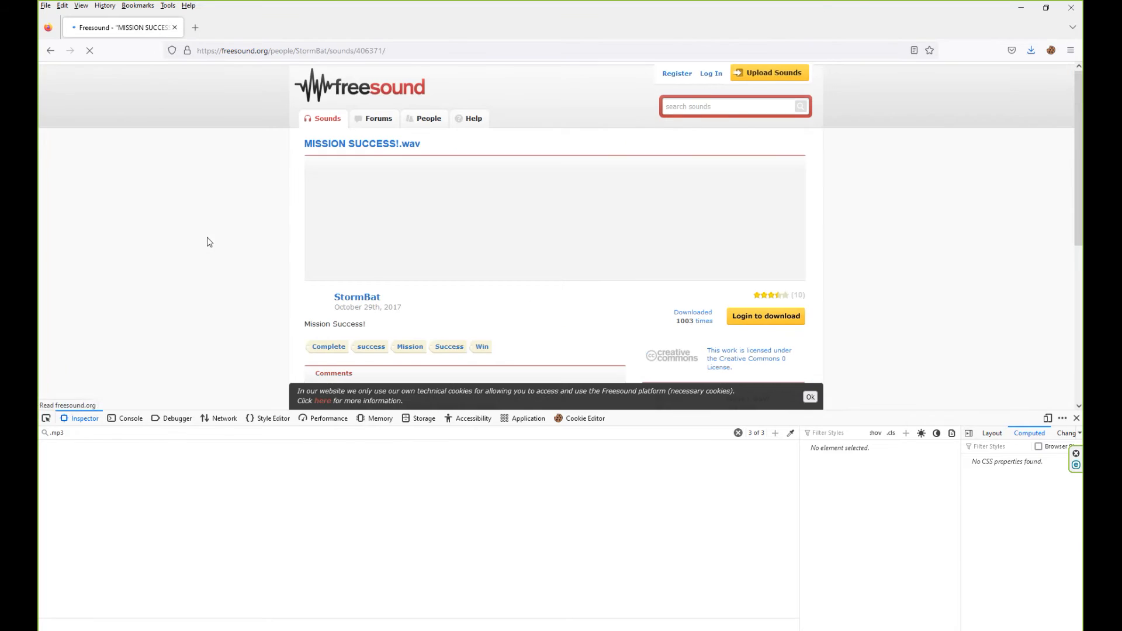
Find the .mp3 preview link in the sound page's HTML and open its address in a new tab.
click(206, 431)
key(Return)
key(Return)
key(Return)
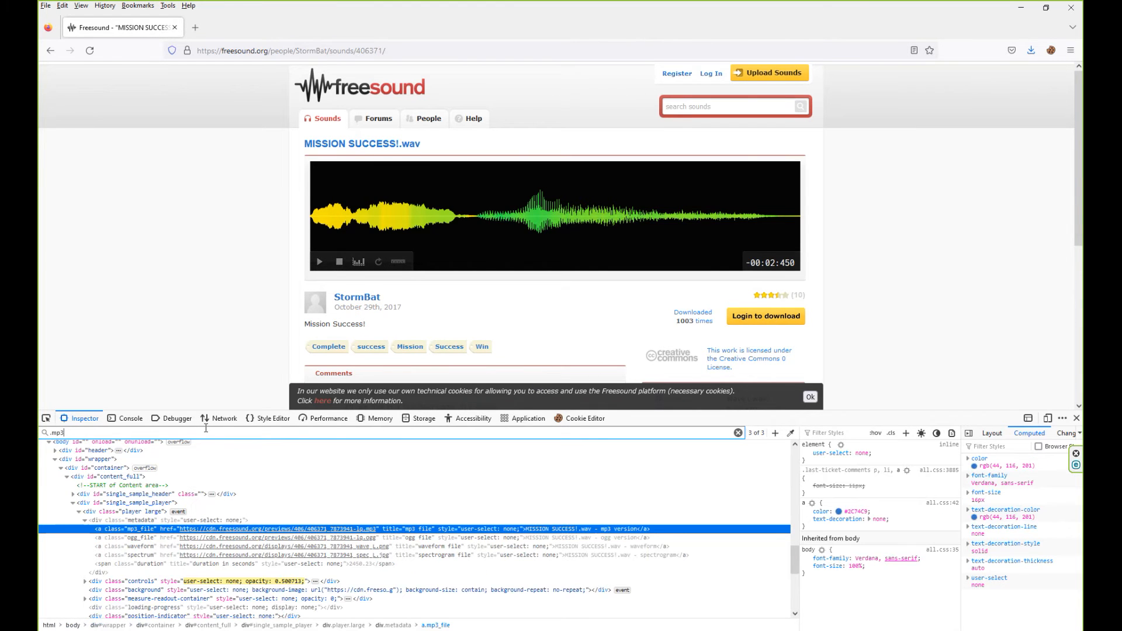
click(205, 530)
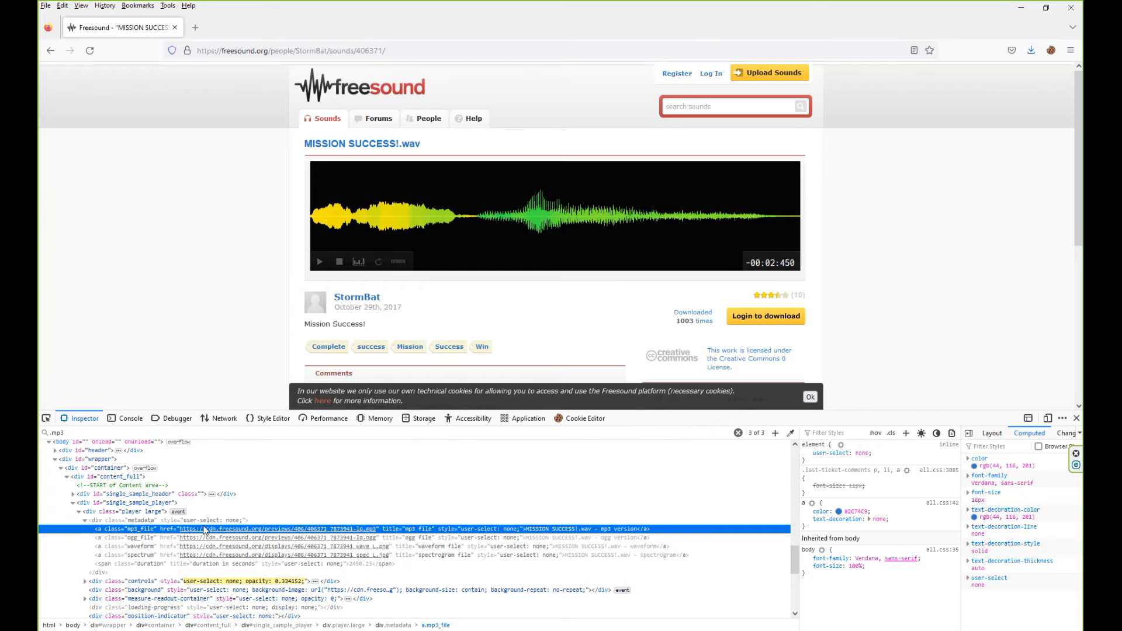
double_click(205, 530)
key(ctrl+c)
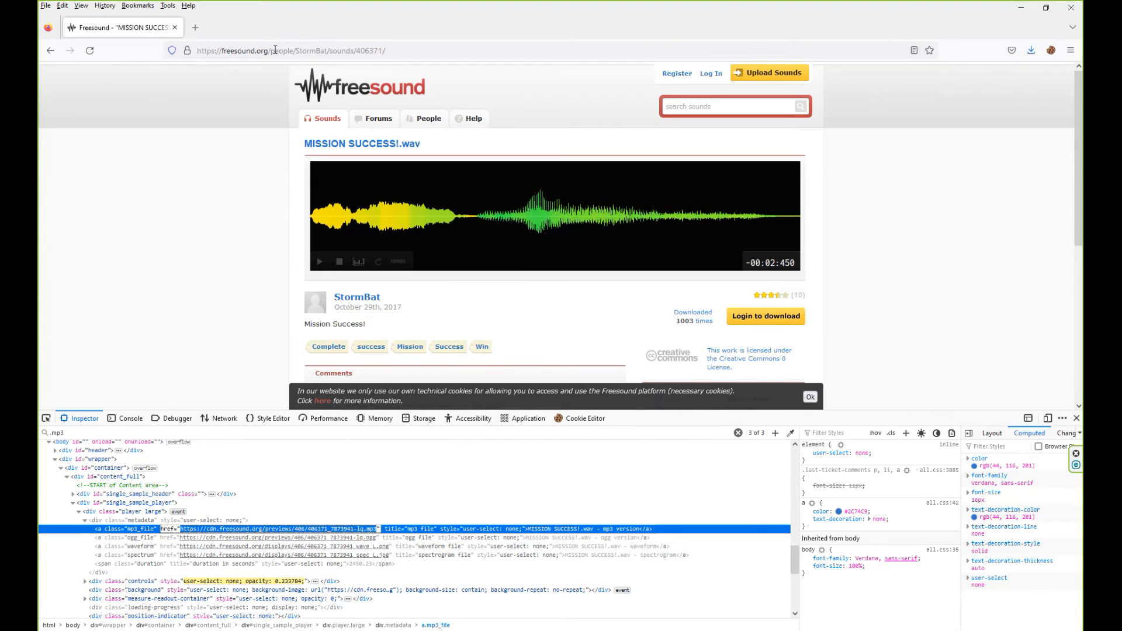
click(195, 27)
key(ctrl+v)
key(Return)
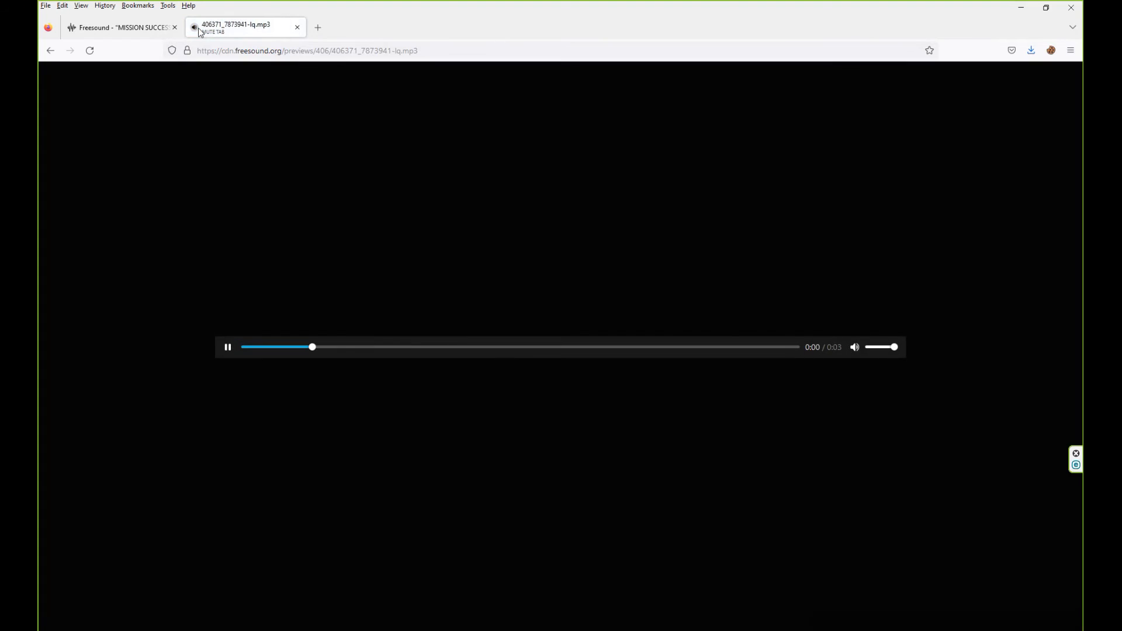
Pause the playback, save 406371_7873941-lq.mp3 into the Unity project's Assets folder, and switch back to Unity.
click(228, 348)
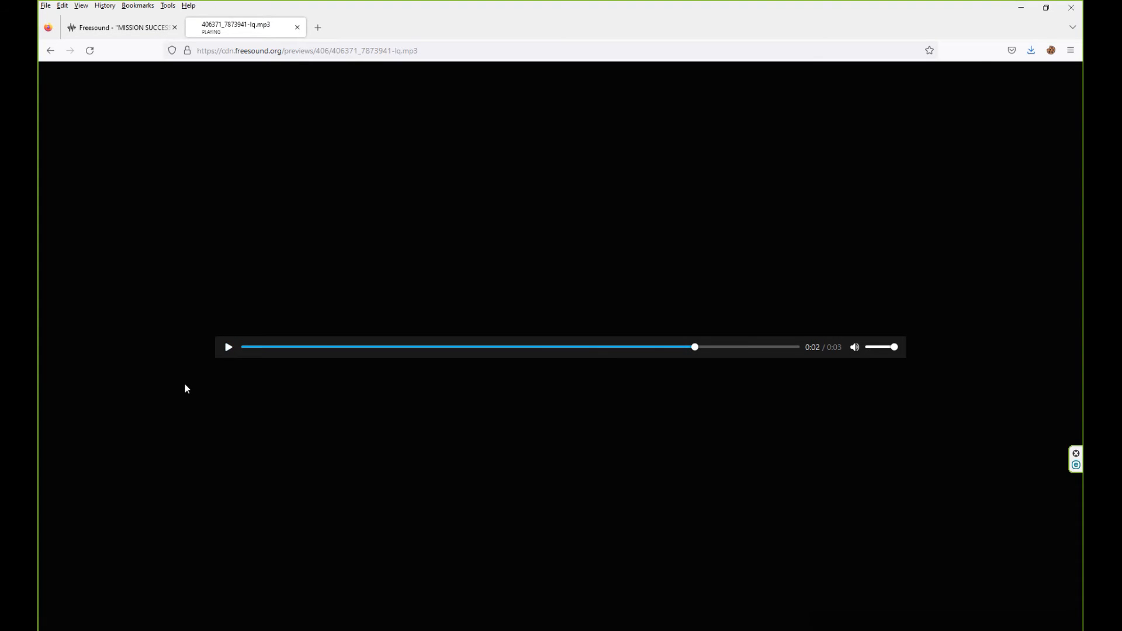
key(ctrl+s)
click(896, 460)
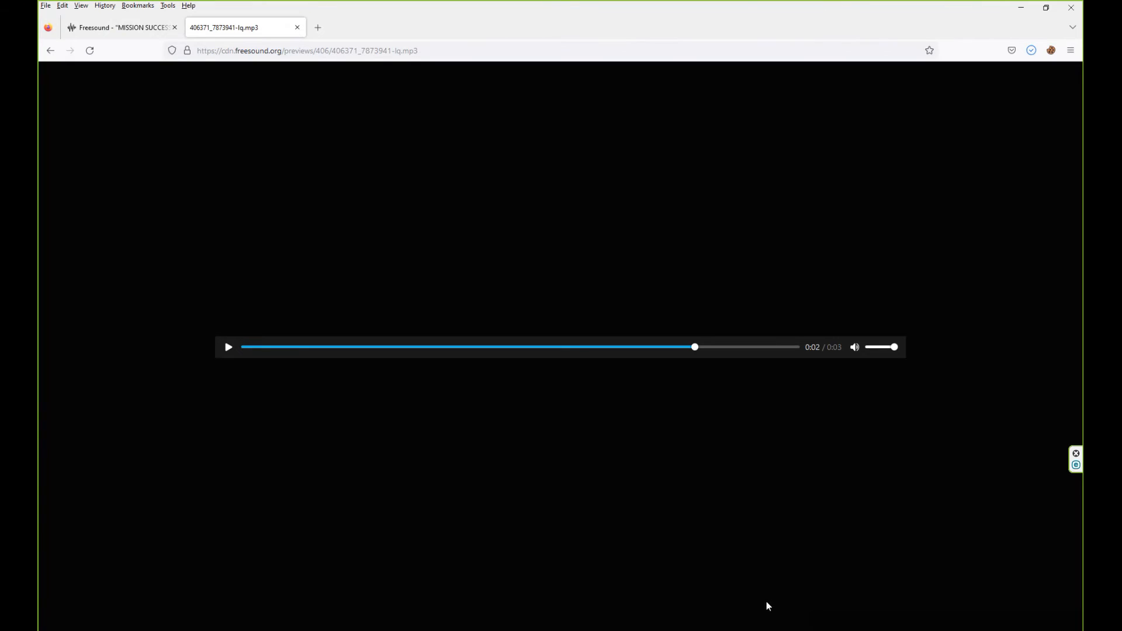
key(alt+Tab)
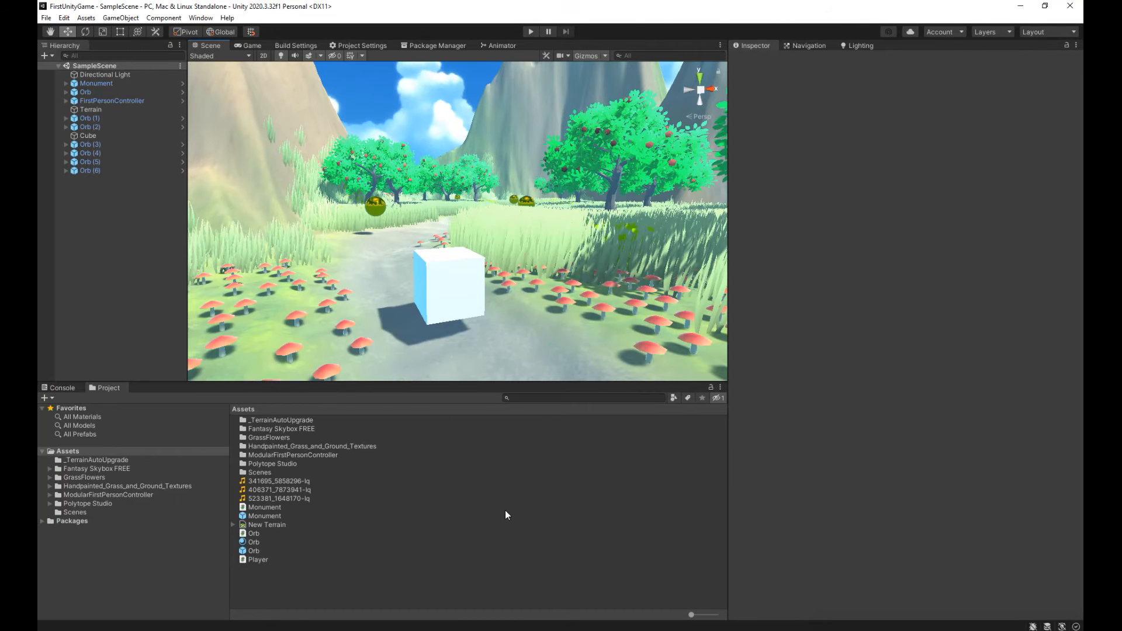
Check the imported 406371_7873941-lq audio clip and open the Monument script in Visual Studio.
click(309, 490)
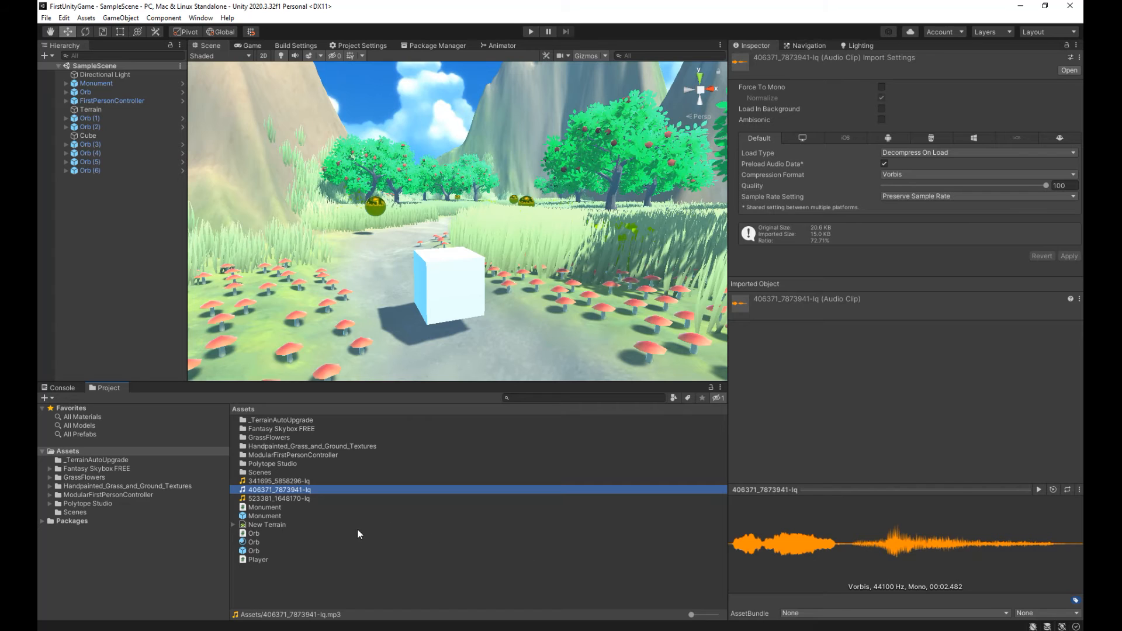
click(279, 508)
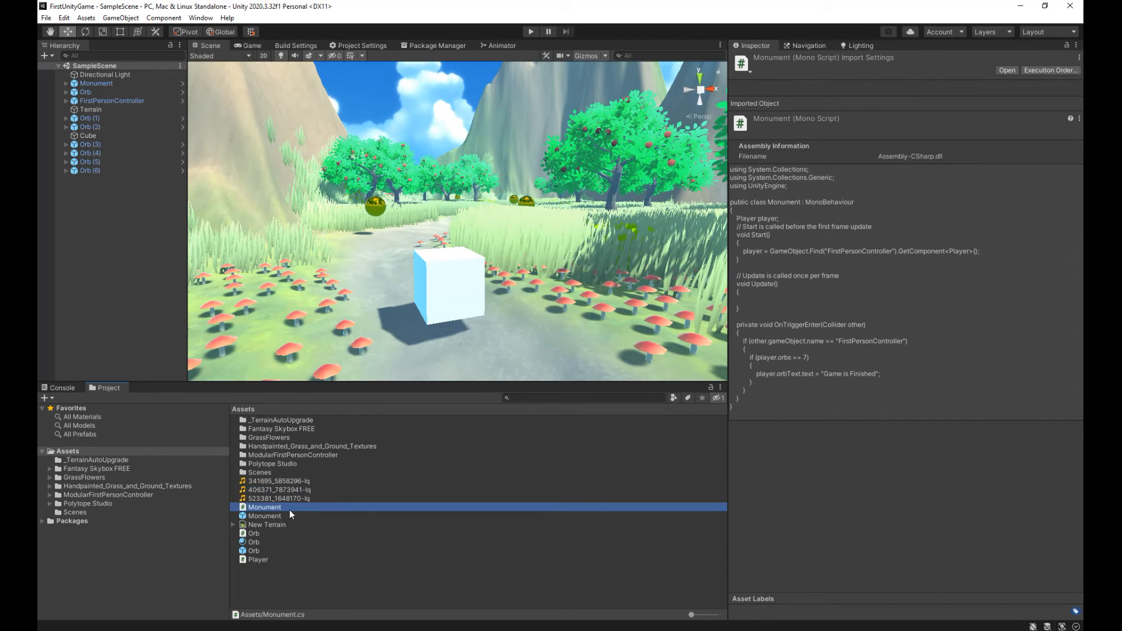
double_click(291, 510)
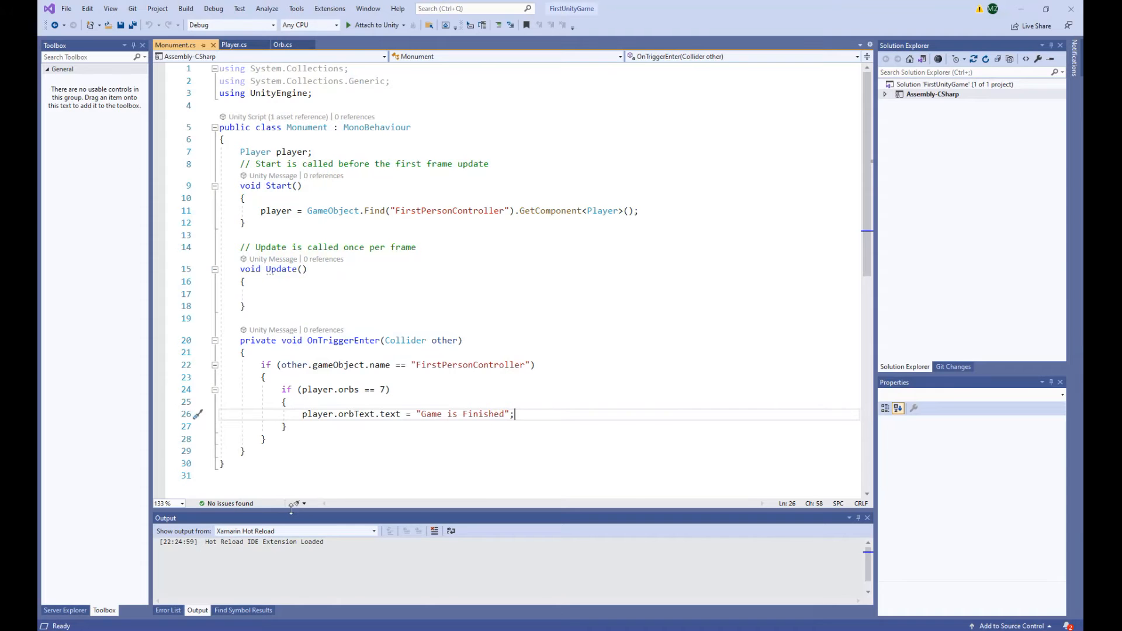
Declare a public AudioClip field named clip below the player field in the Monument class and save the script.
click(514, 165)
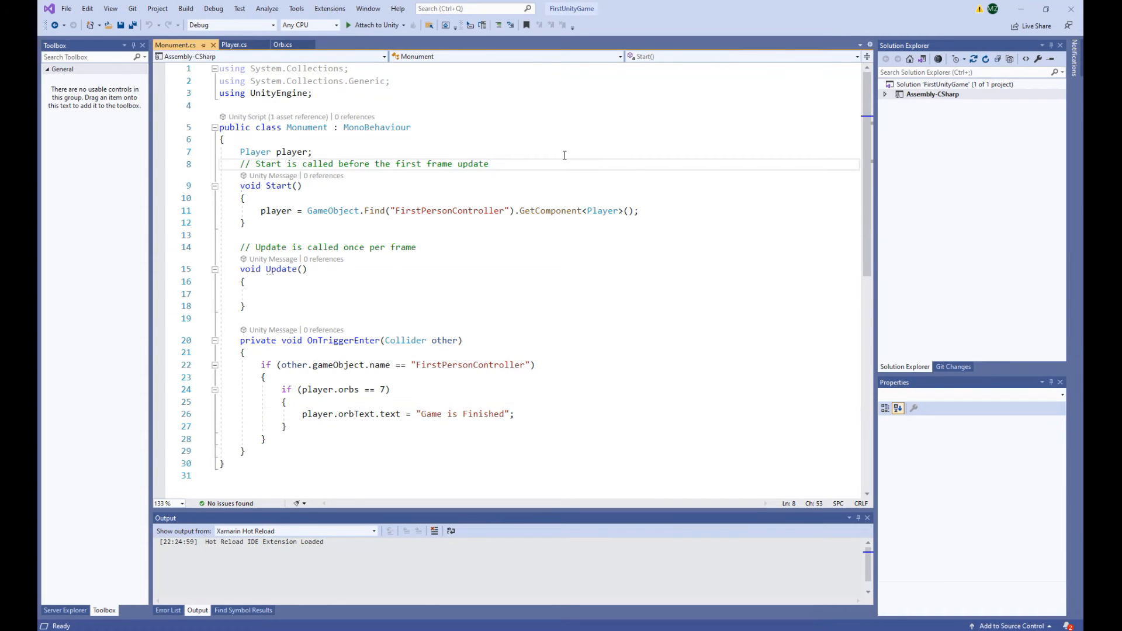
key(ctrl+Return)
text(p)
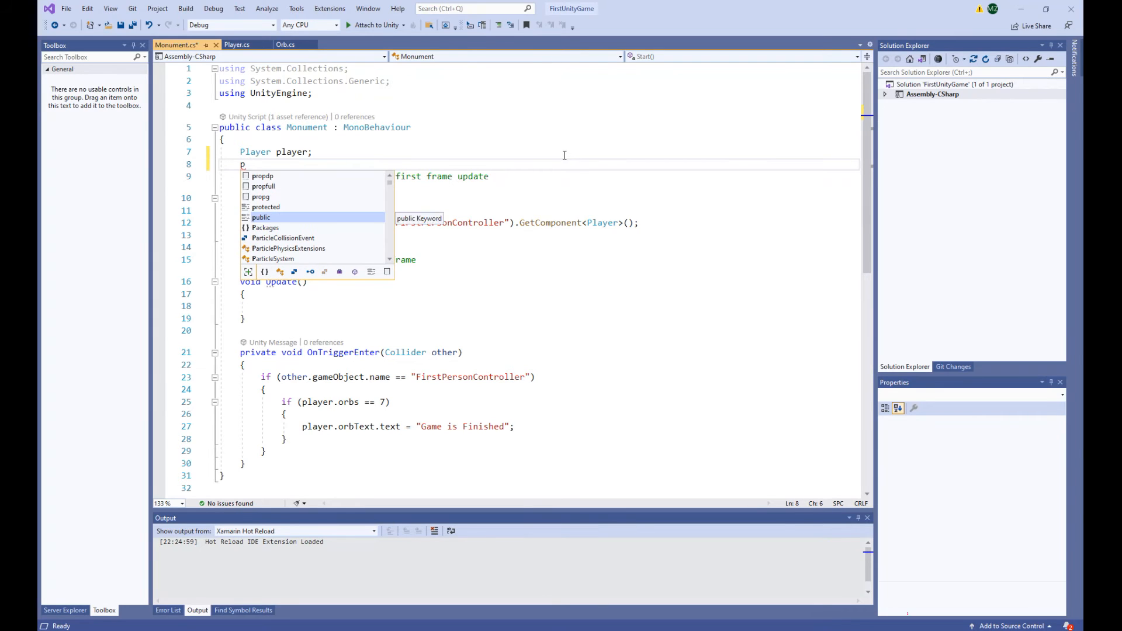
text(ublic )
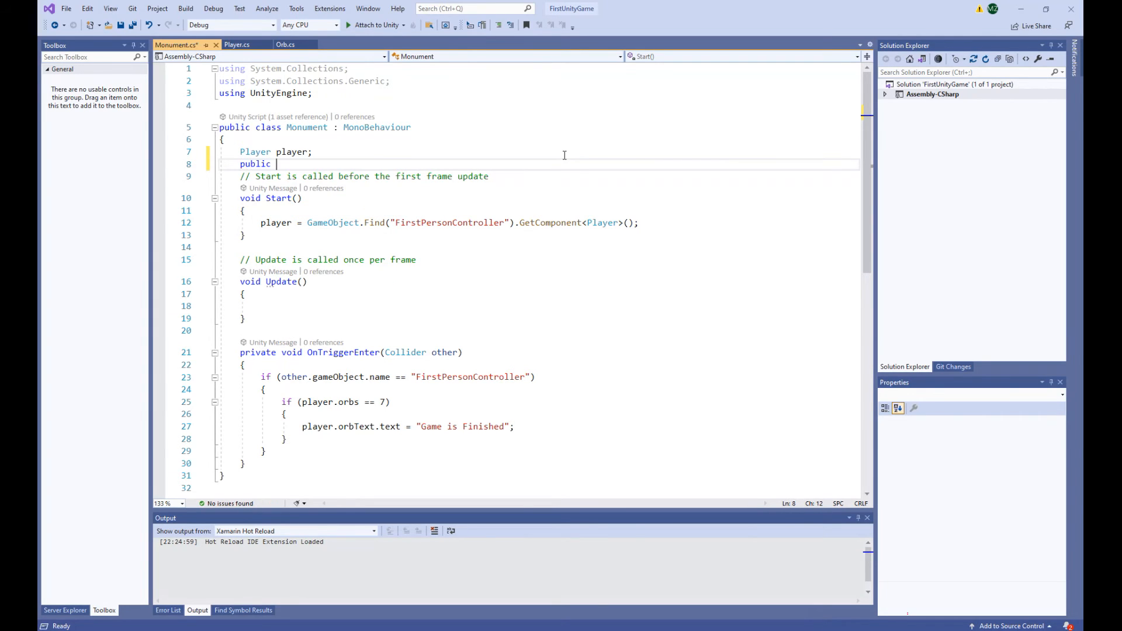
text(Audio)
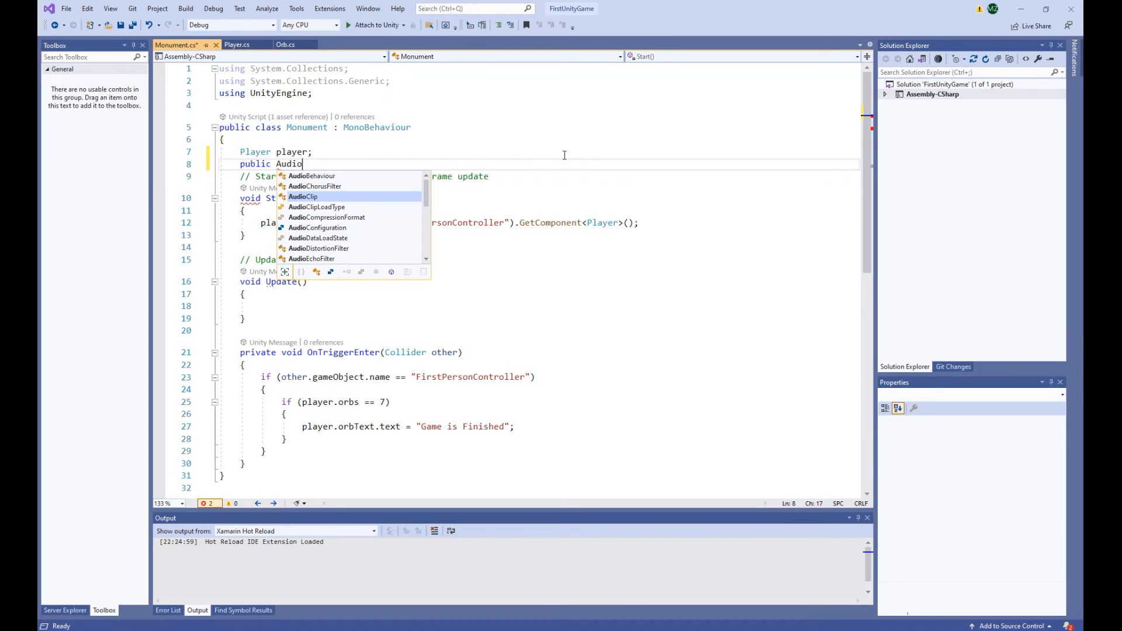
text(Clip clip)
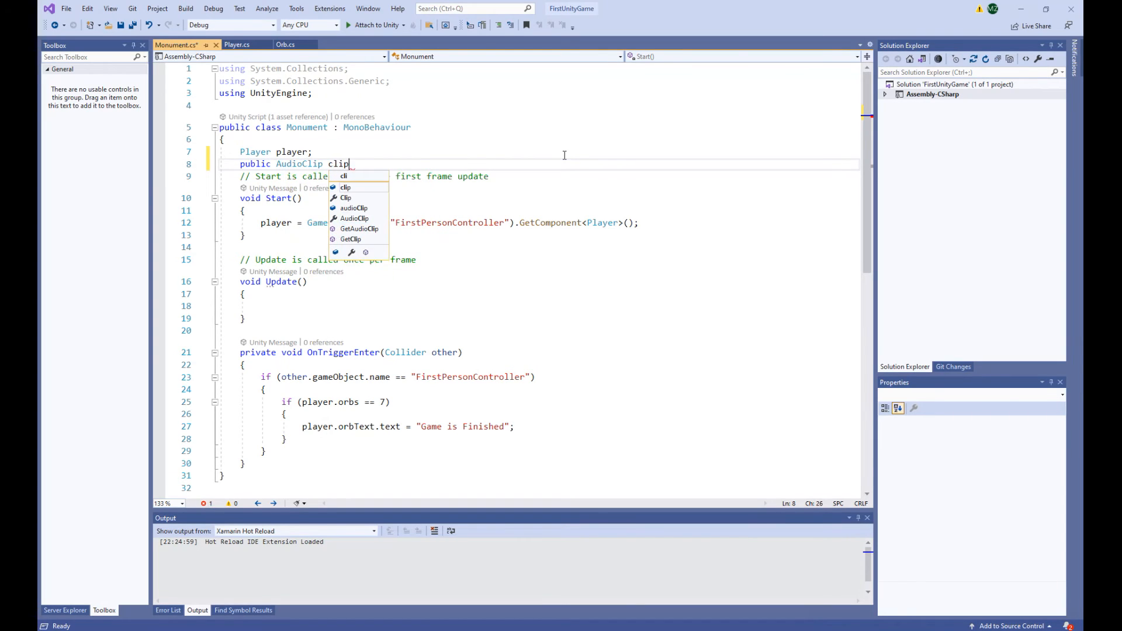
text(;)
key(ctrl+s)
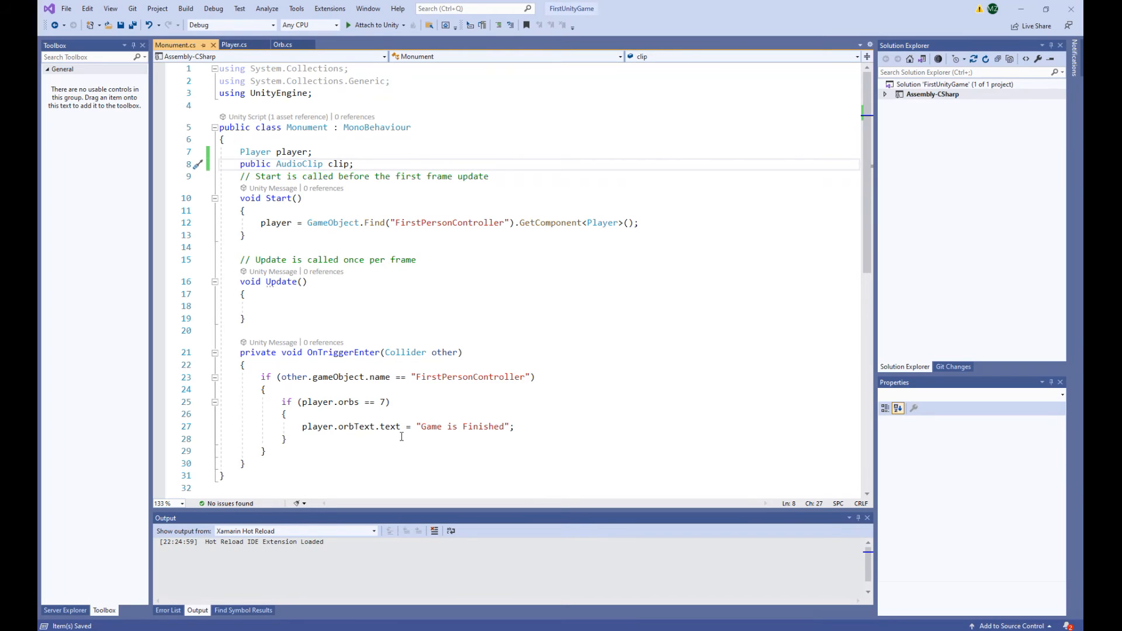
Add a player.audioSource.PlayOneShot() call below the "Game is Finished" text assignment in OnTriggerEnter.
click(532, 426)
key(Return)
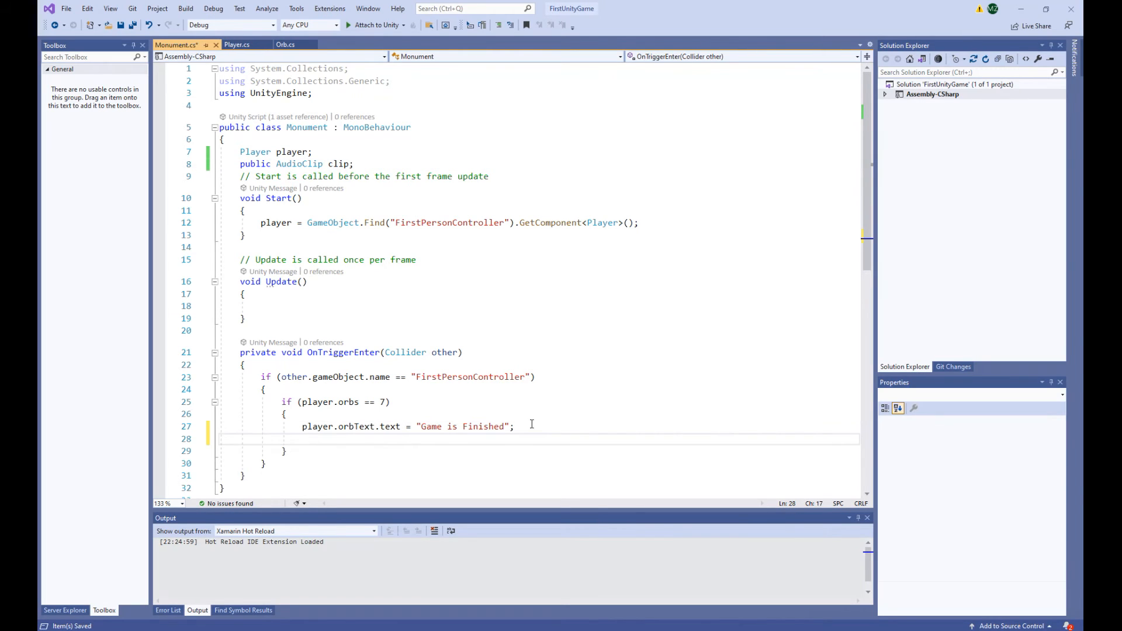
key(ctrl+s)
text(player)
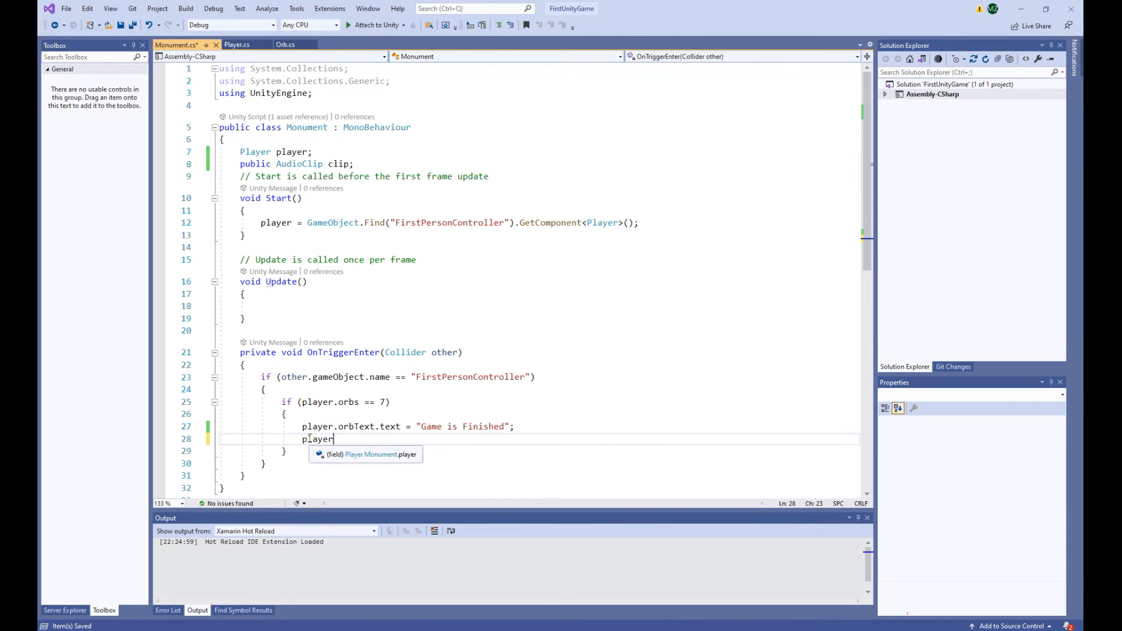
text(.pla)
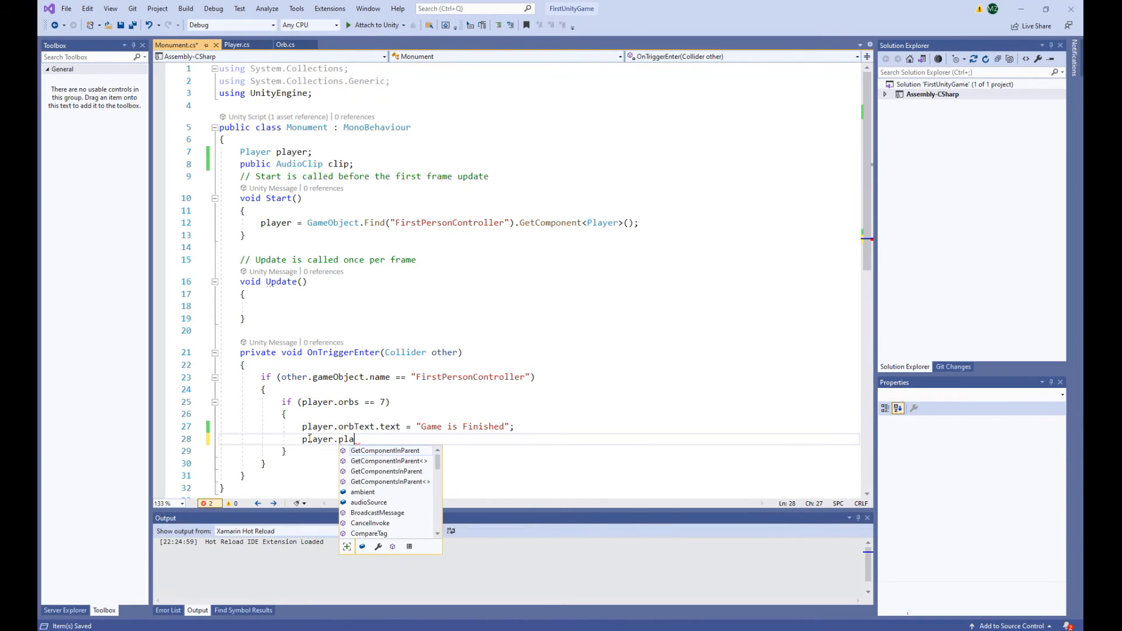
key(BackSpace)
key(BackSpace)
key(BackSpace)
text(ad)
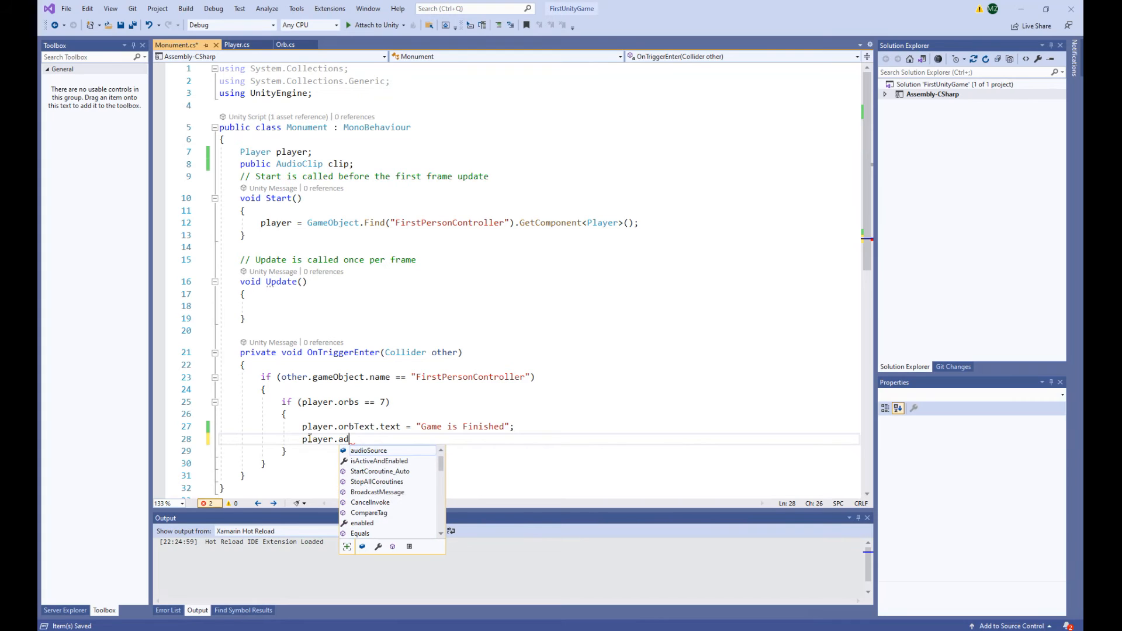
text(.pl)
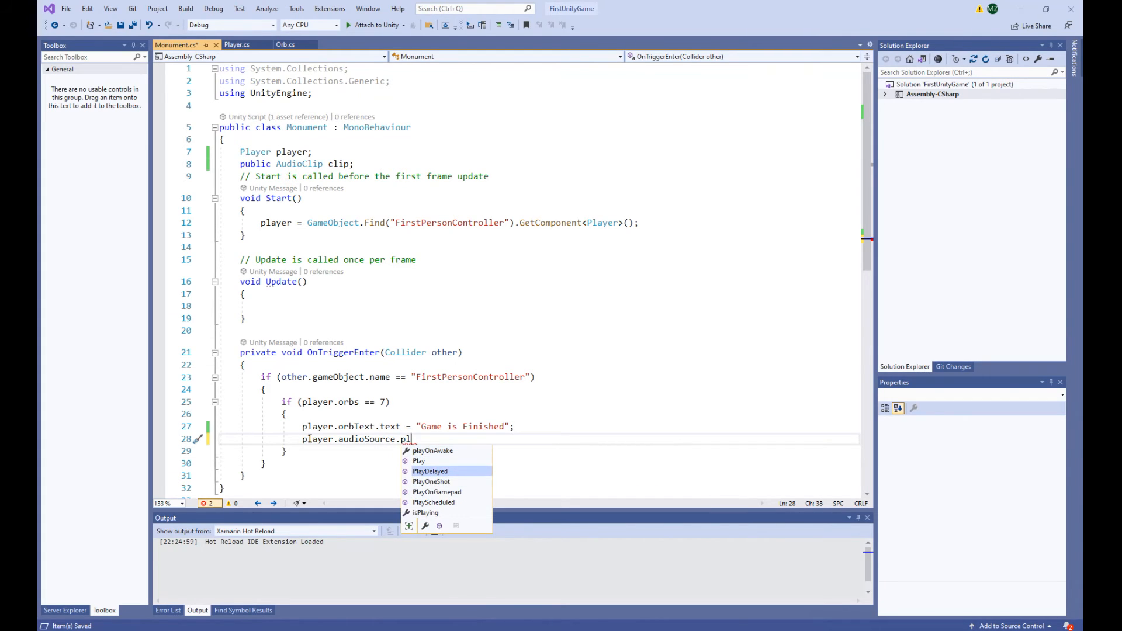
key(Tab)
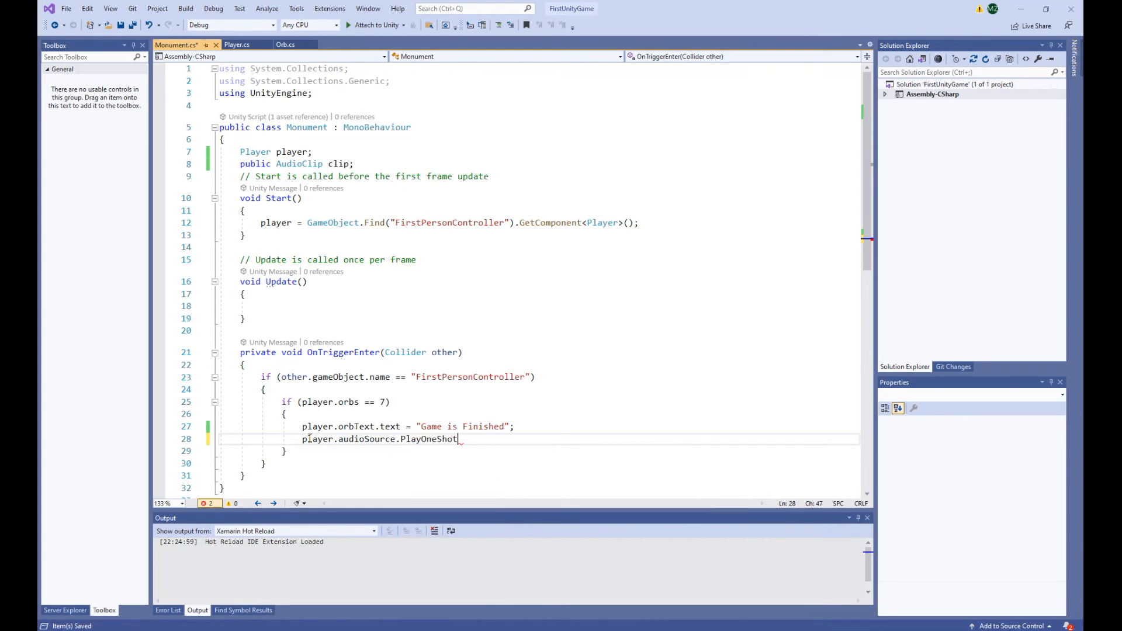
text(();)
Pass clip as the argument of the PlayOneShot call and save Monument.cs.
double_click(333, 164)
click(460, 439)
text(clip)
key(ctrl+s)
key(End)
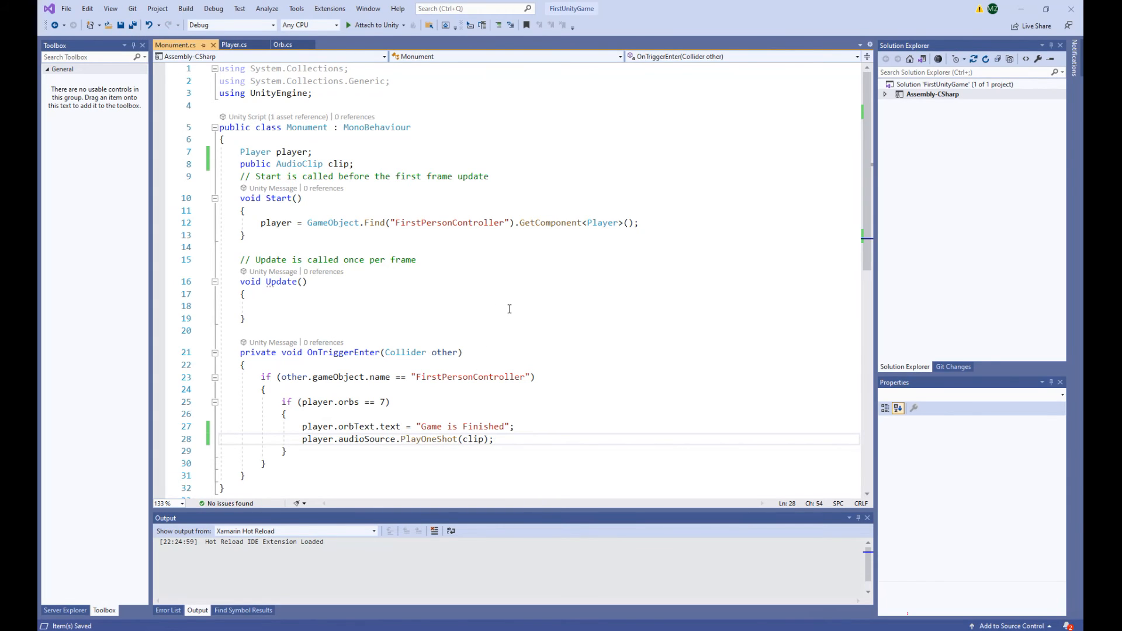
drag(329, 165, 349, 167)
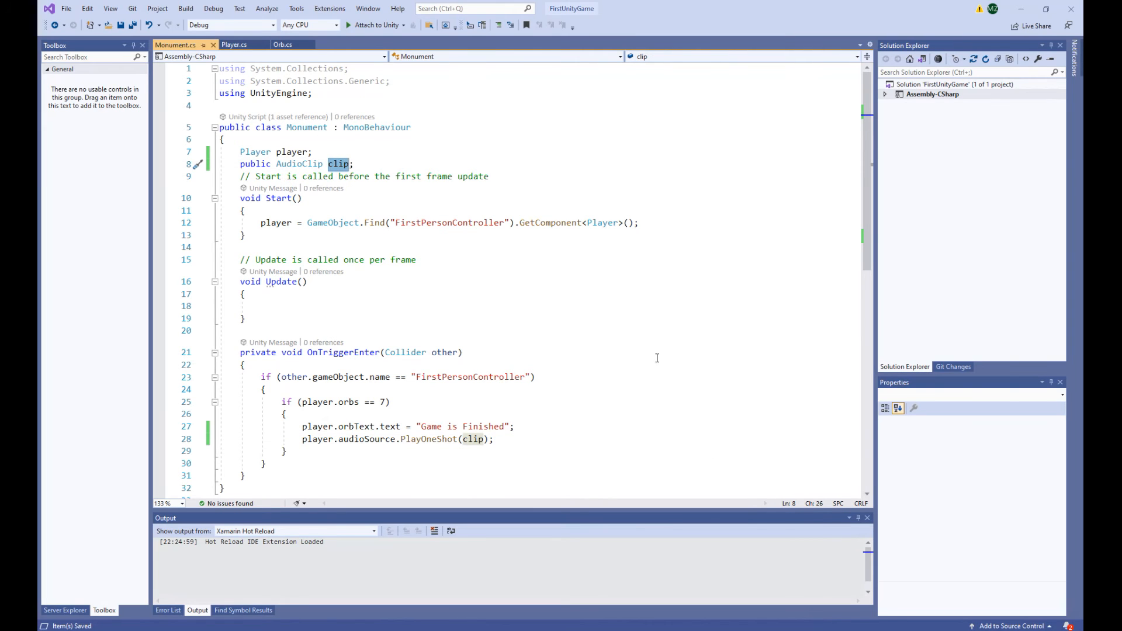
Switch to Unity, assign 406371_7873941-lq to the Monument prefab's Clip field, and return to the scene.
click(789, 629)
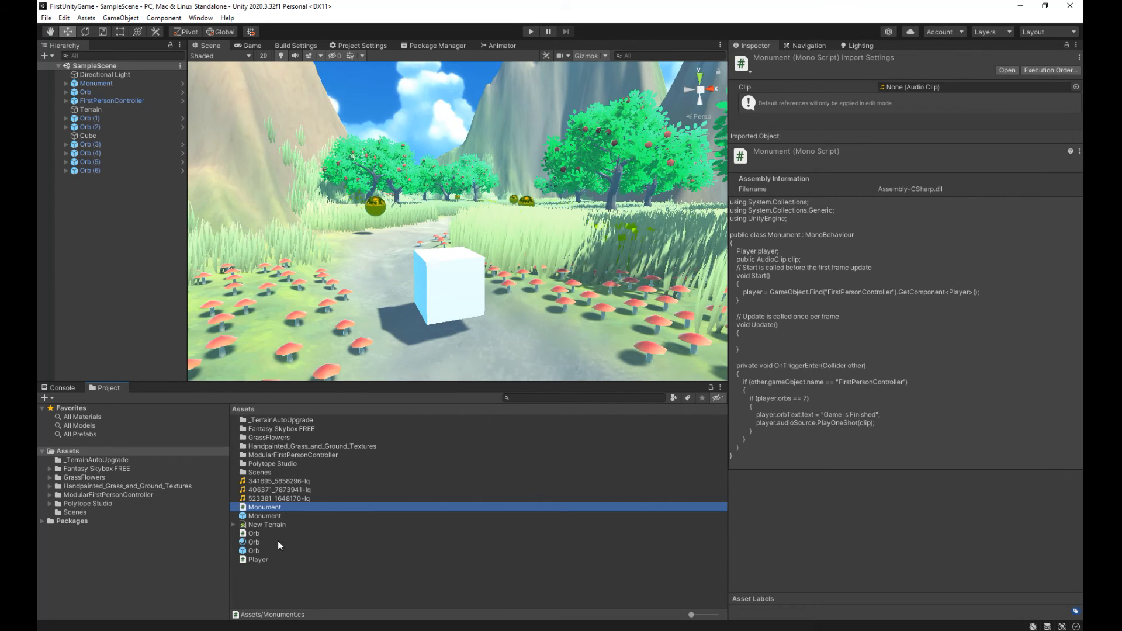
double_click(270, 515)
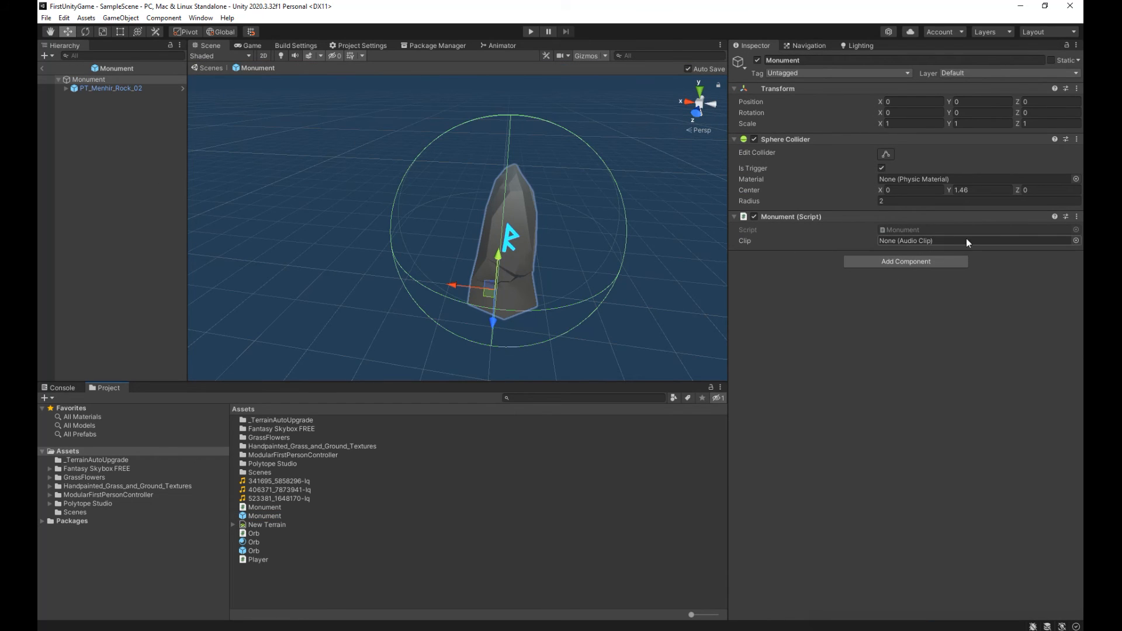
drag(309, 488, 897, 242)
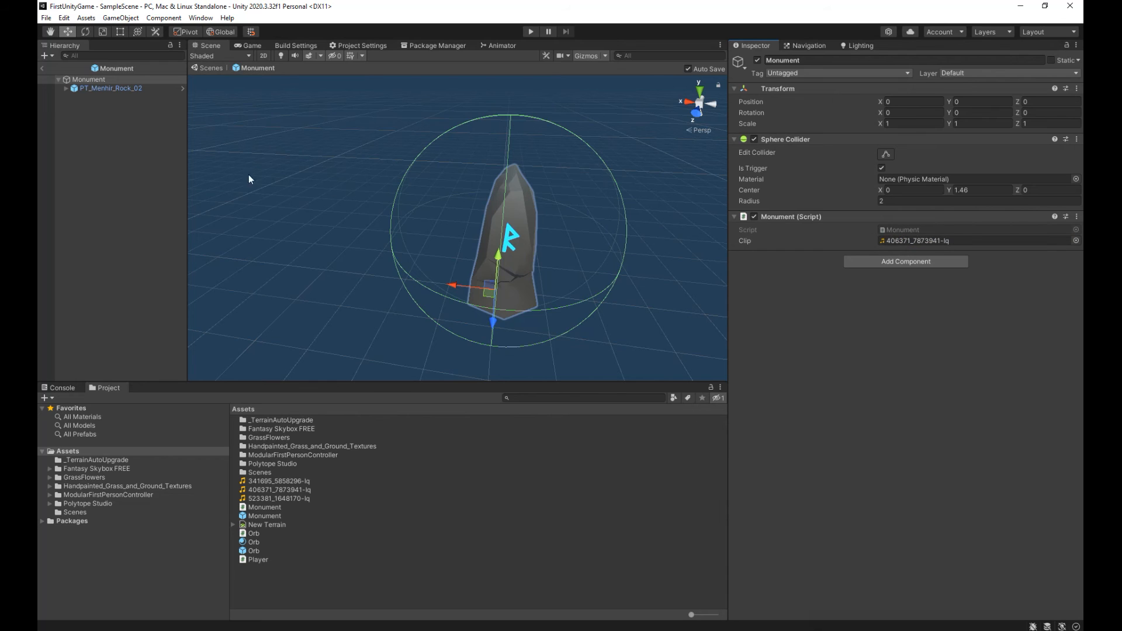
click(43, 69)
click(45, 18)
click(58, 70)
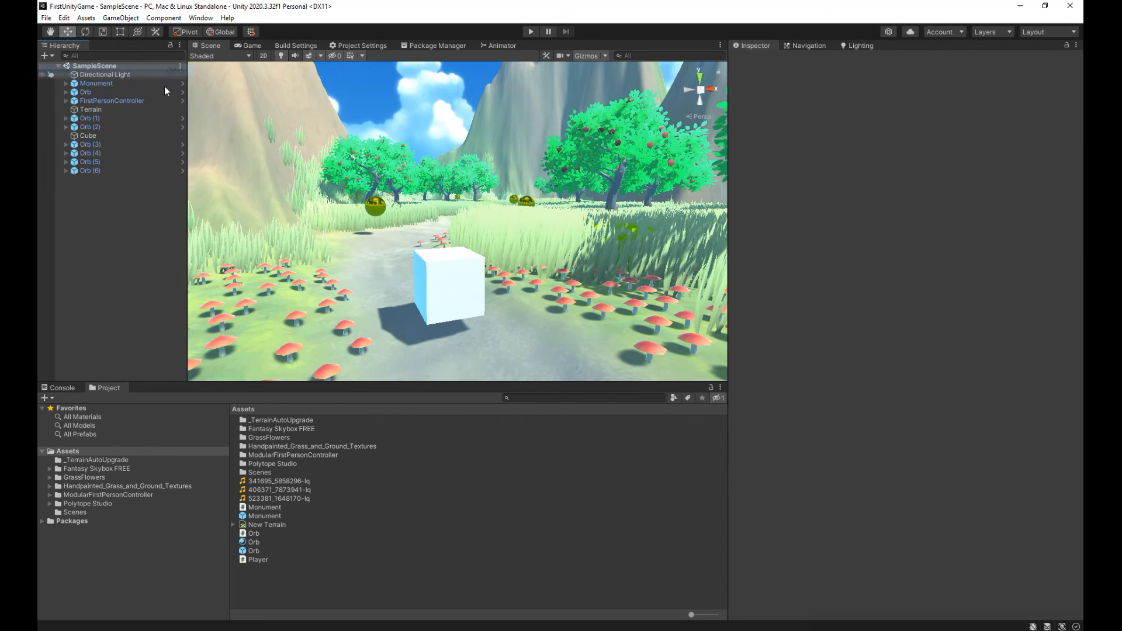
Run the game, collect all seven orbs along the path, and walk up to the monument to test the finishing sound.
click(529, 32)
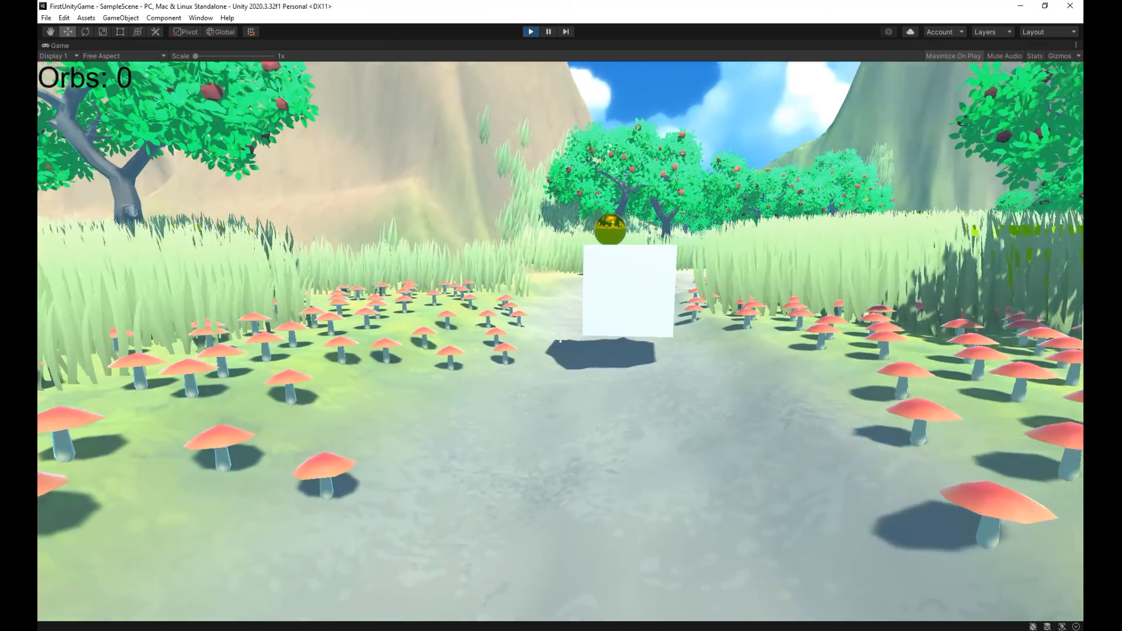
key(w)
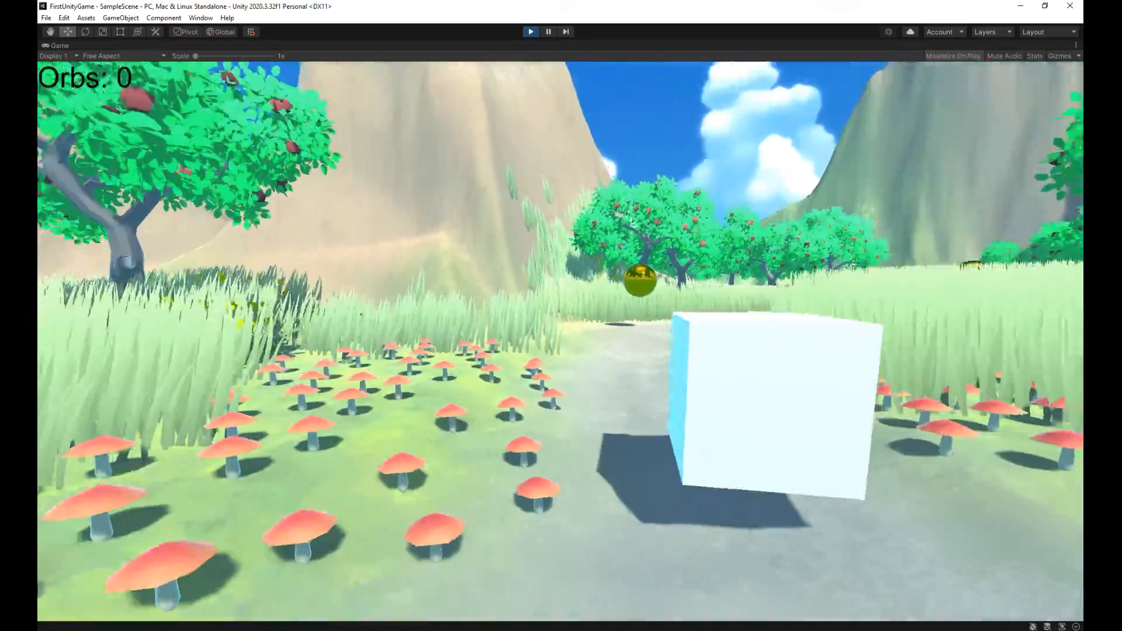
key(w)
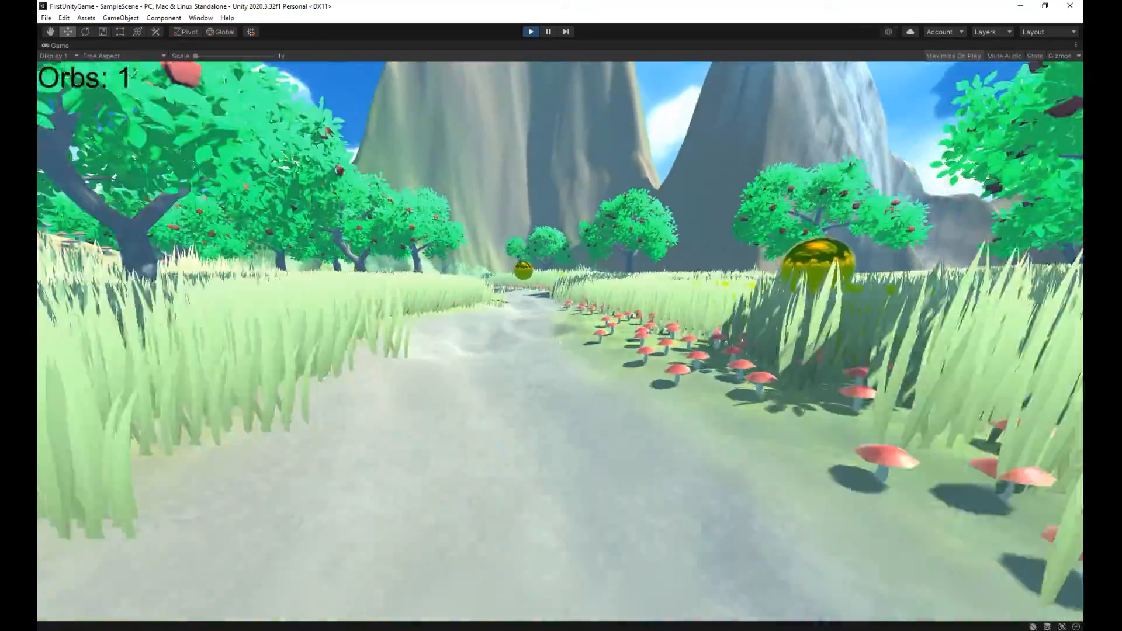
key(w)
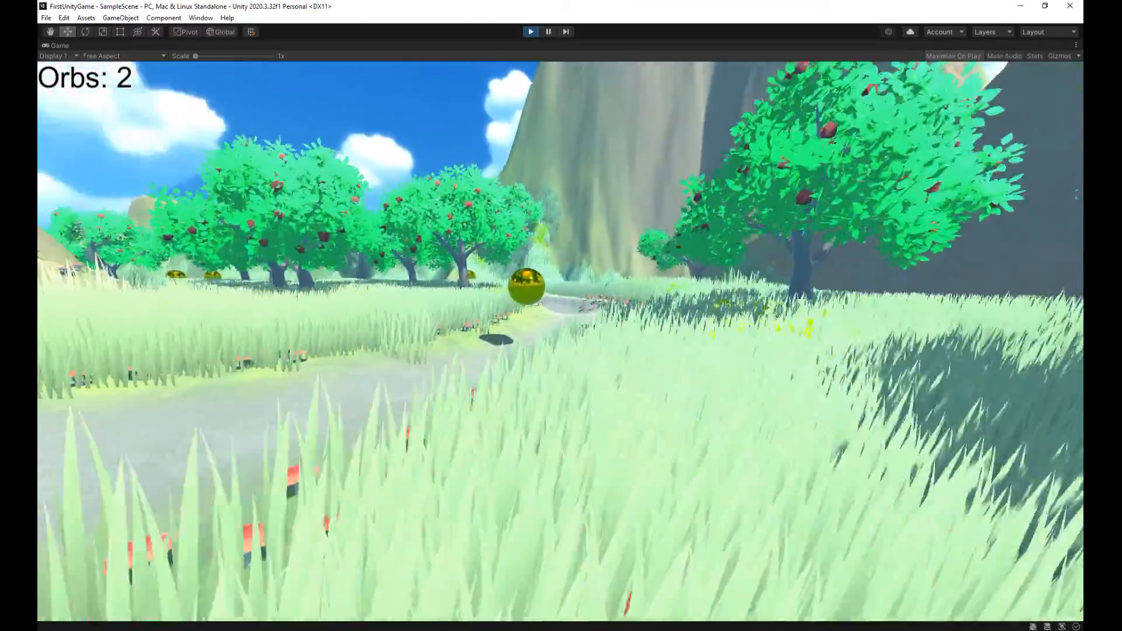
key(w)
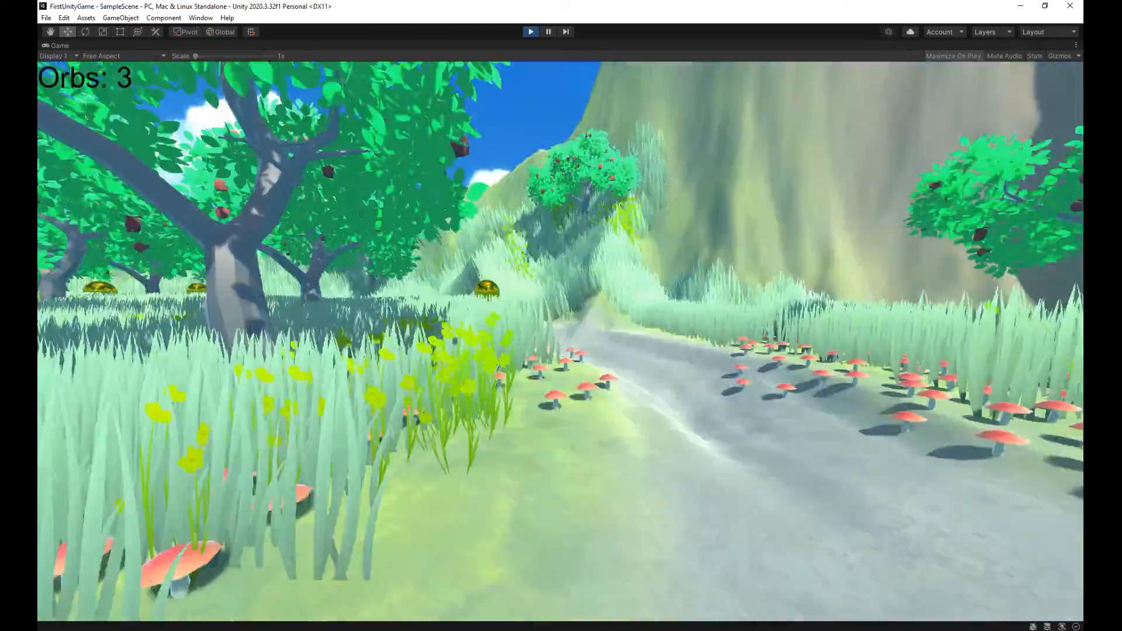
key(w)
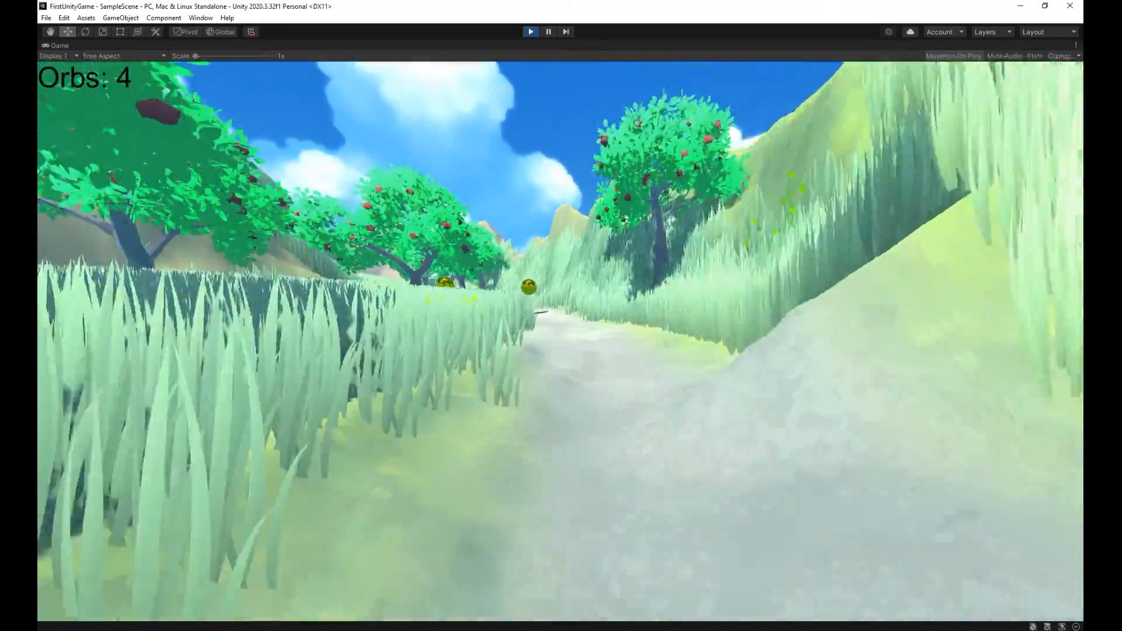
key(w)
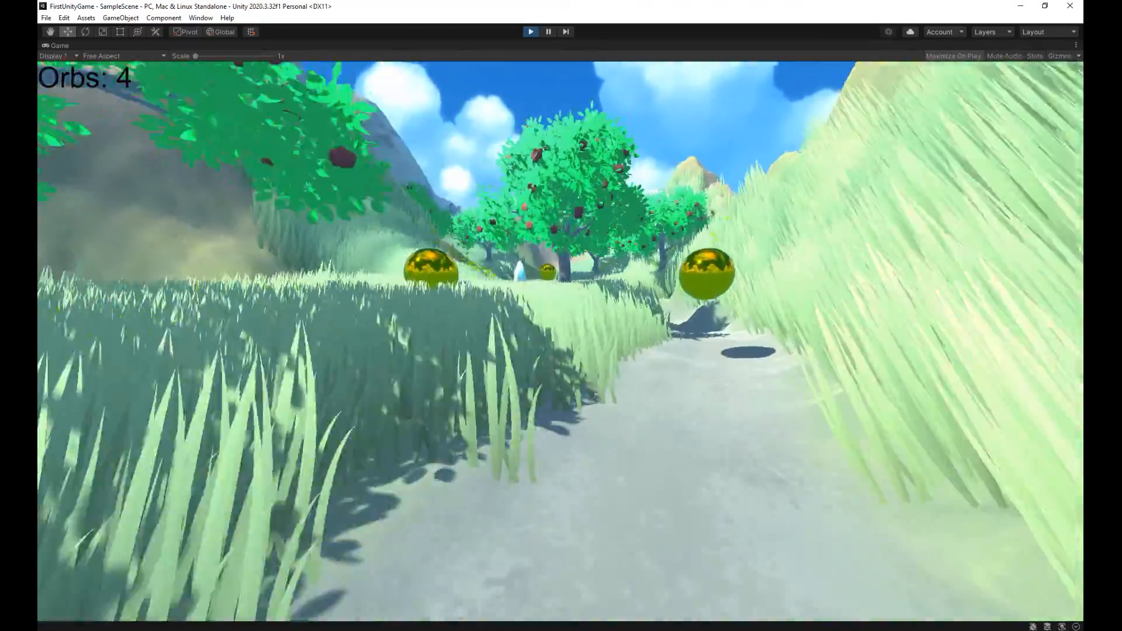
key(w)
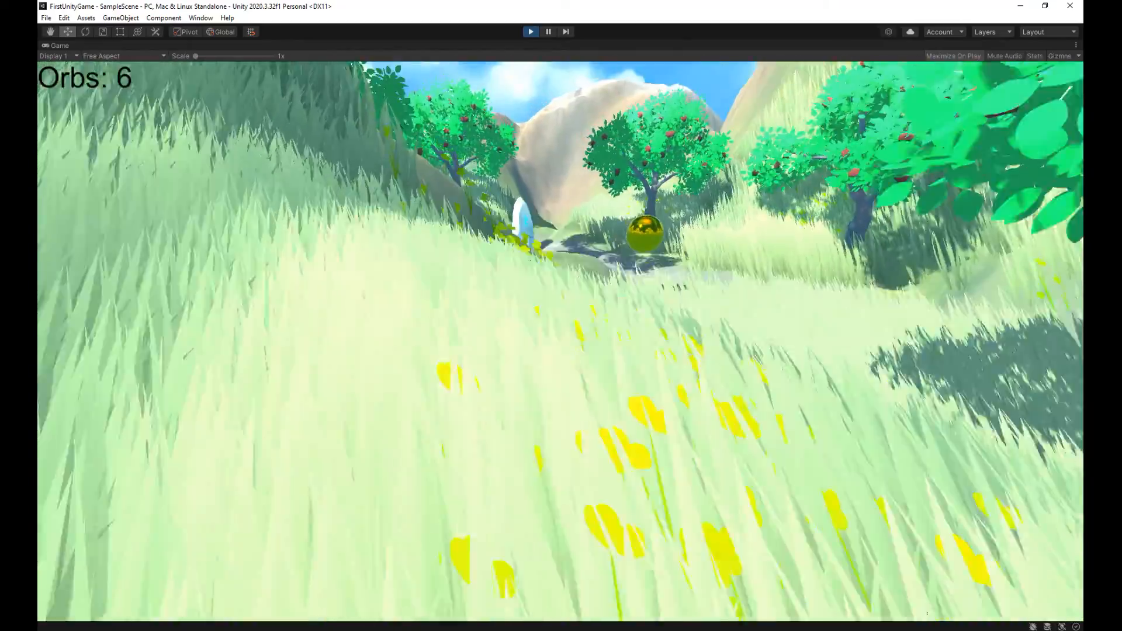
key(w)
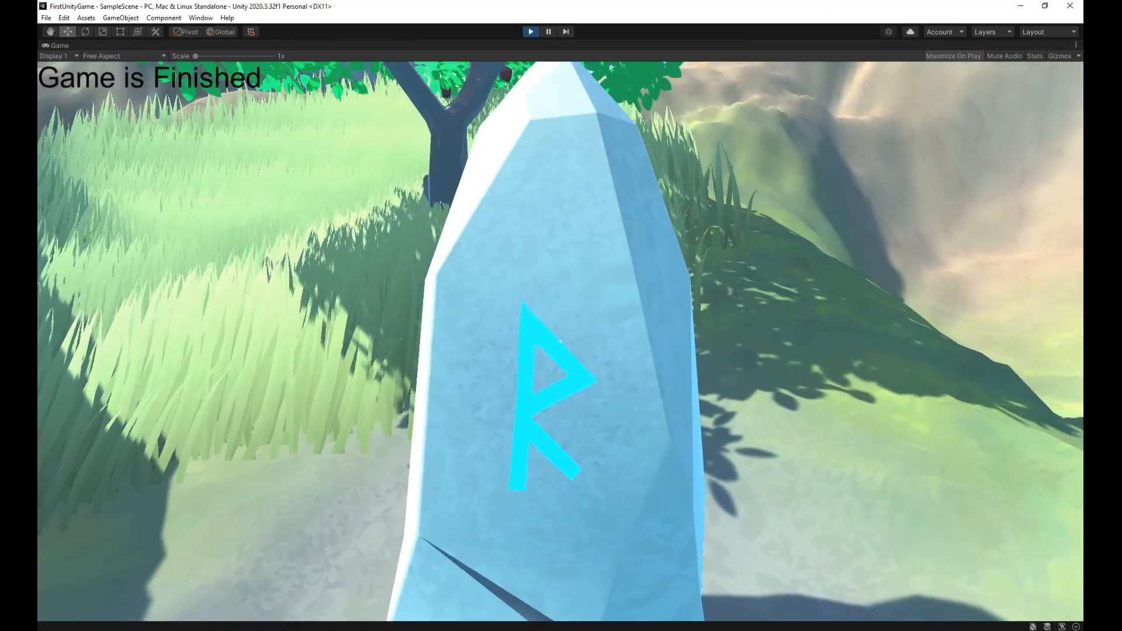
Back away from the monument, approach it slightly again, and stop the game.
key(s)
key(s)
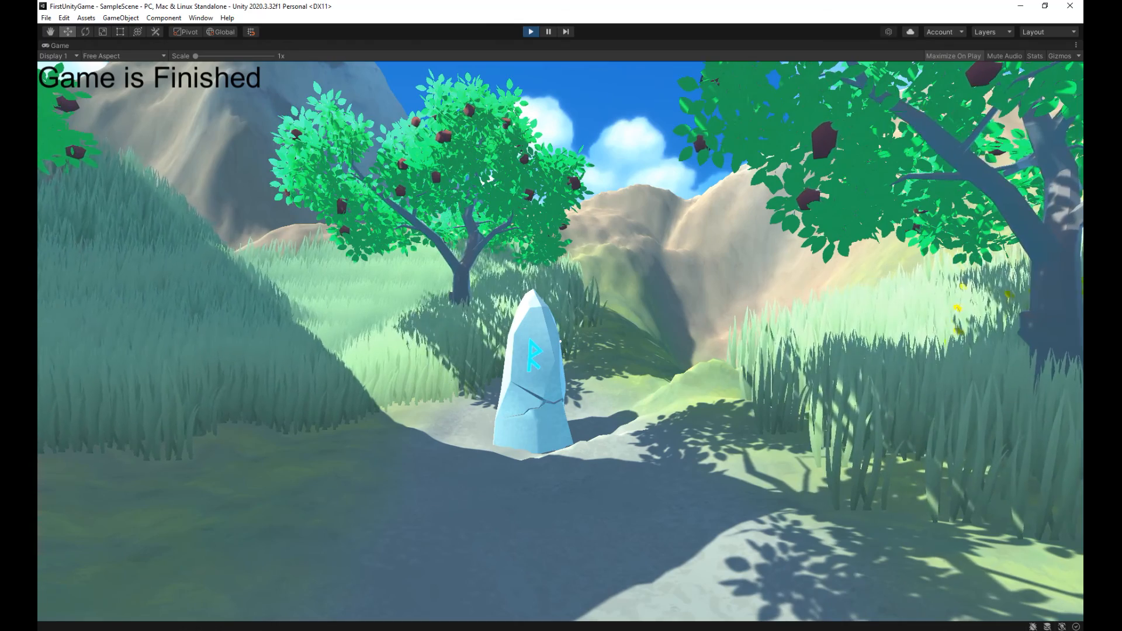
key(w)
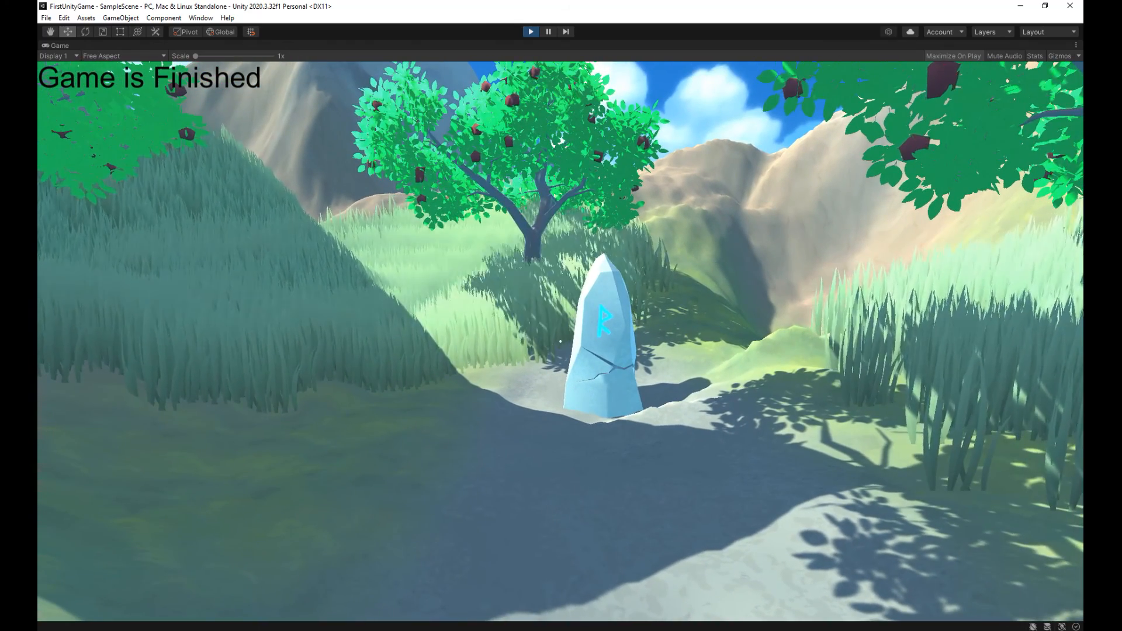
key(Escape)
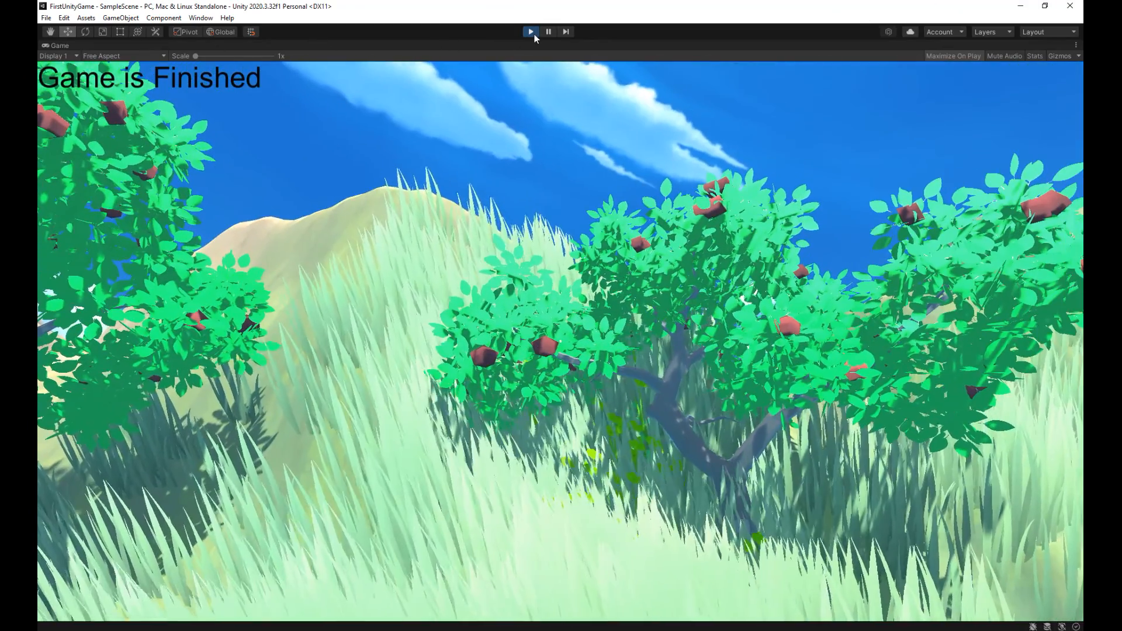
click(530, 32)
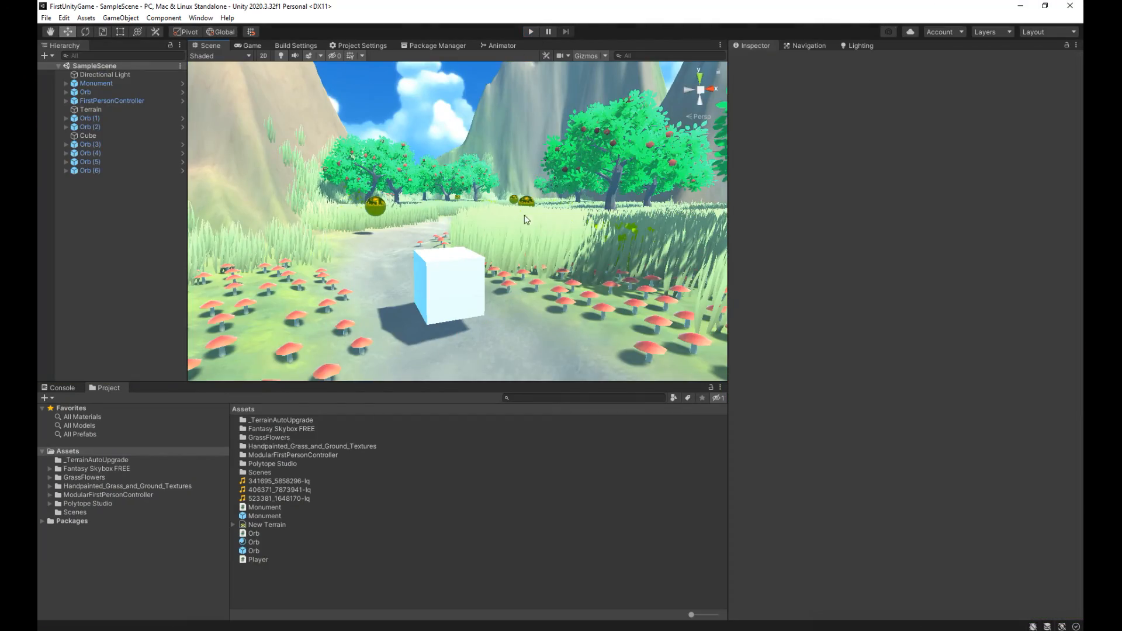